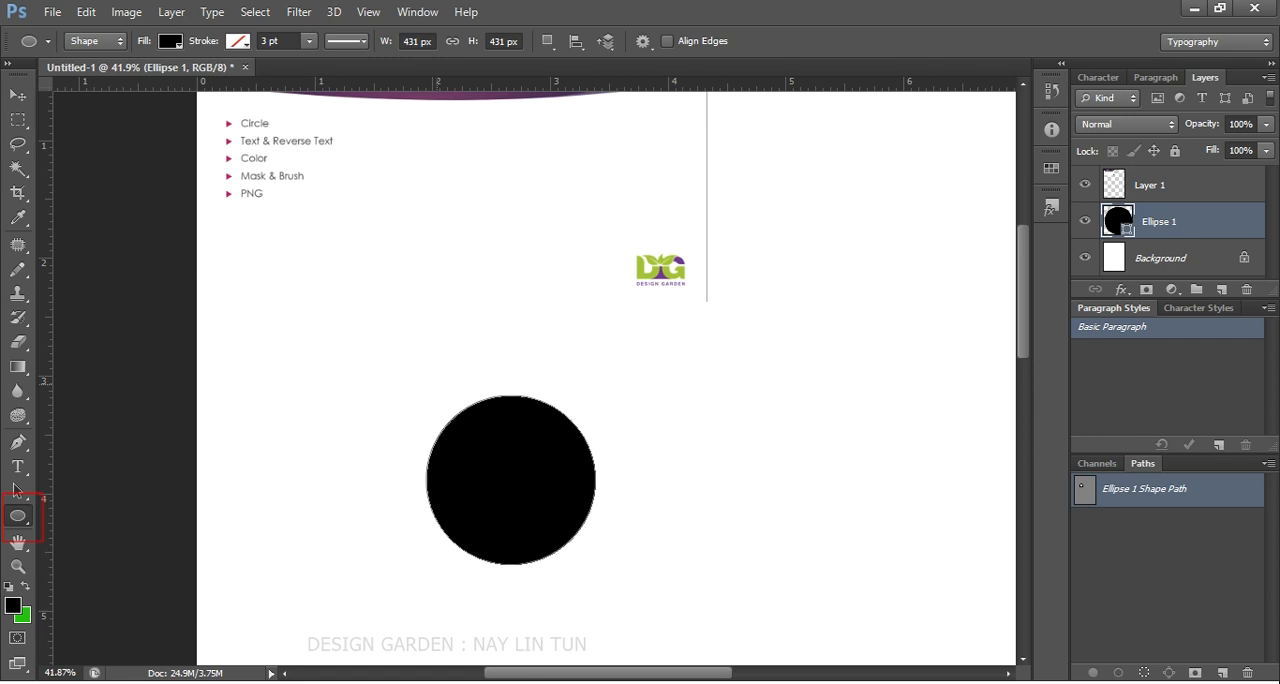
- Try drawing an ellipse in Path mode beside the black circle, undo it, and return the Ellipse tool to Shape mode
click(119, 41)
click(119, 41)
click(119, 41)
click(91, 90)
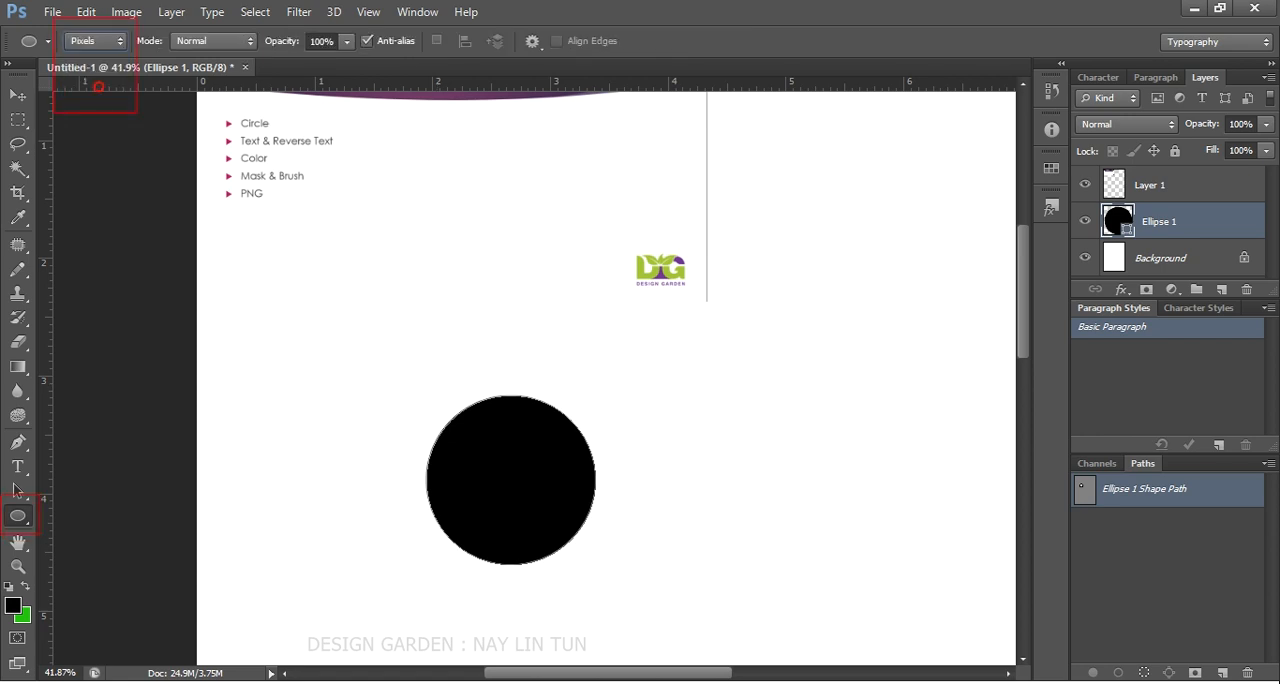
click(95, 41)
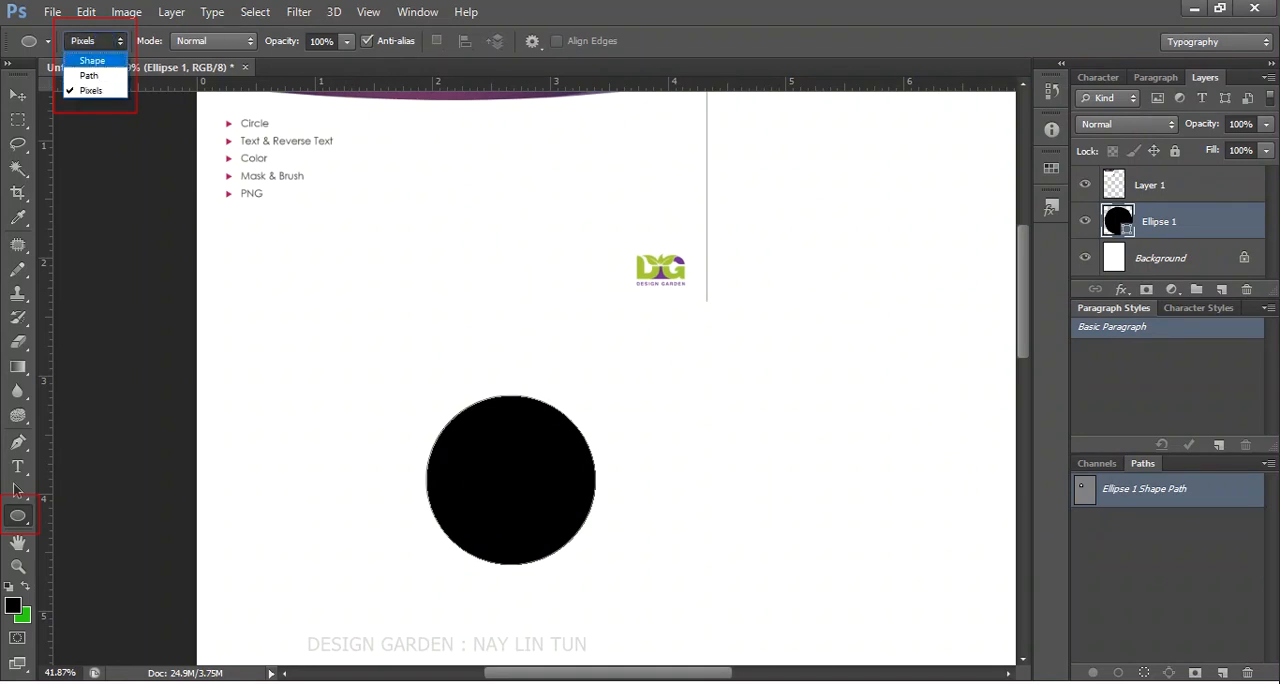
click(85, 72)
drag(722, 283, 869, 502)
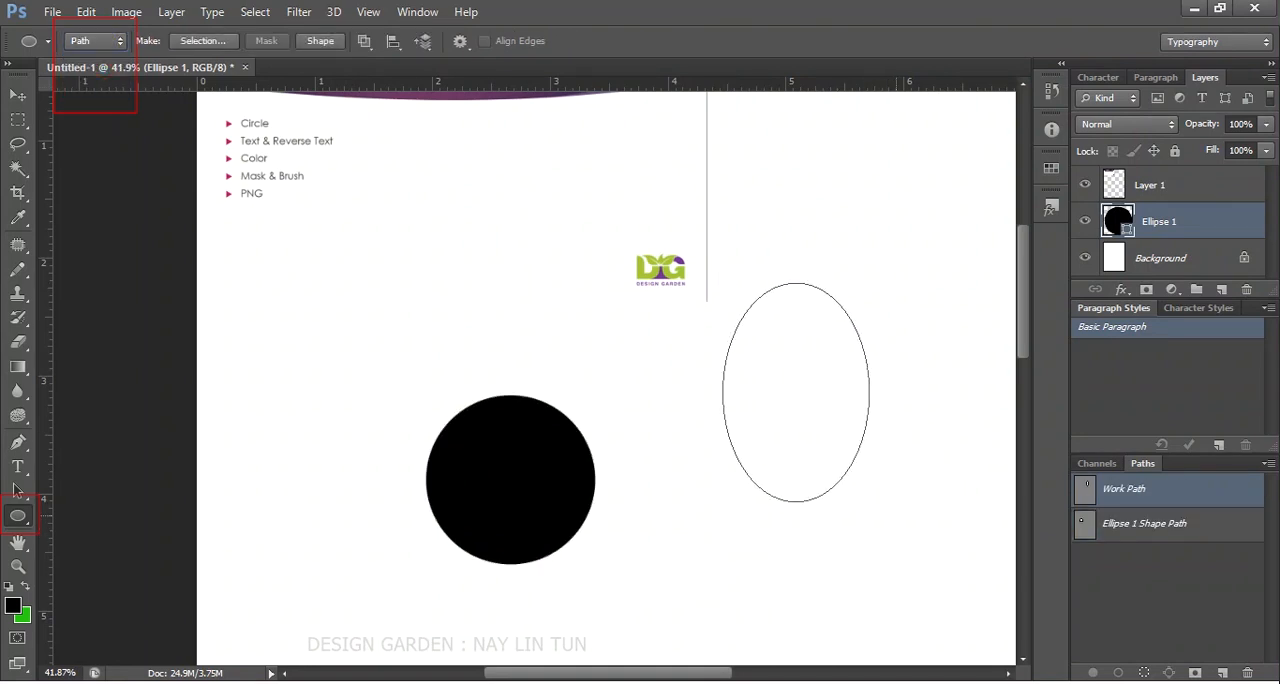
key(ctrl+z)
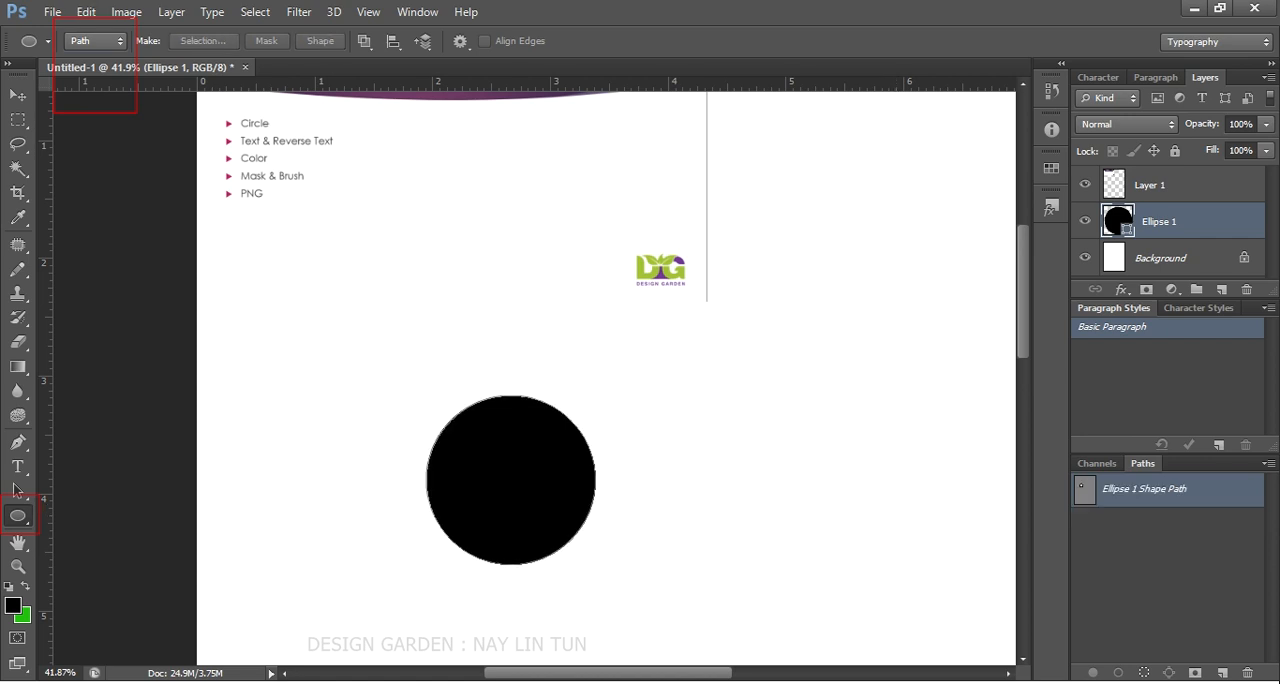
click(90, 41)
click(88, 58)
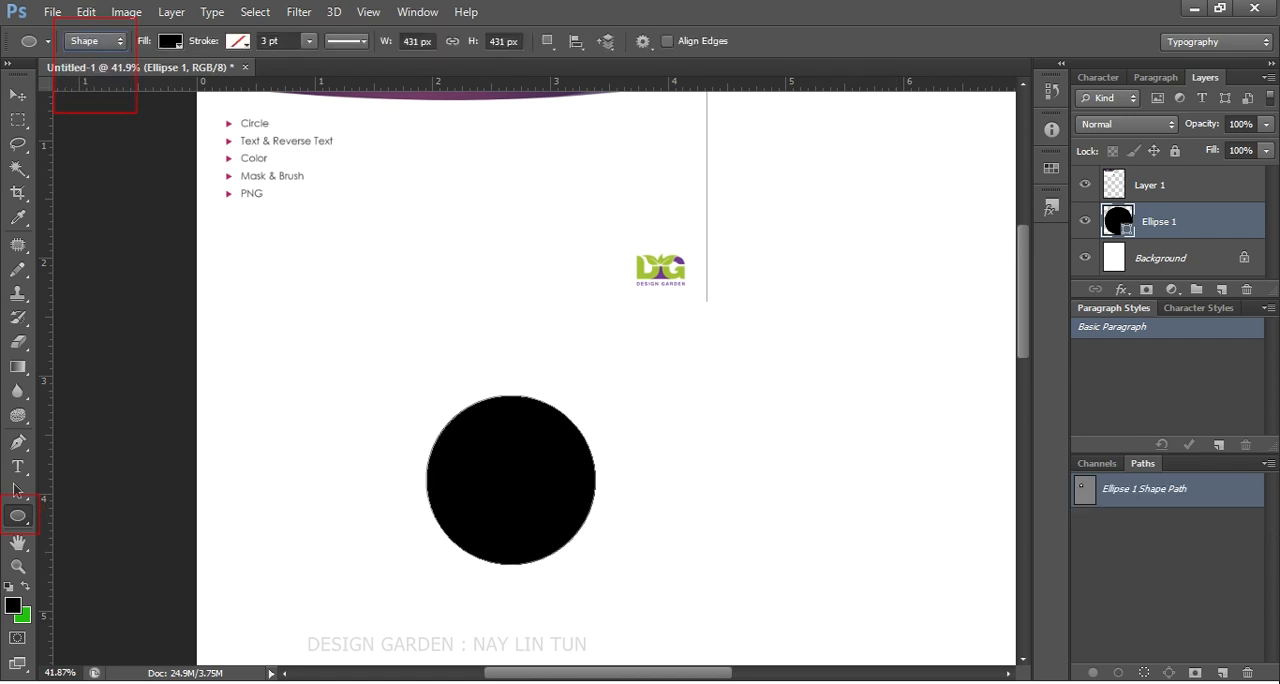
- Show the Layers panel and set the Ellipse 1 shape's fill to no color
click(417, 11)
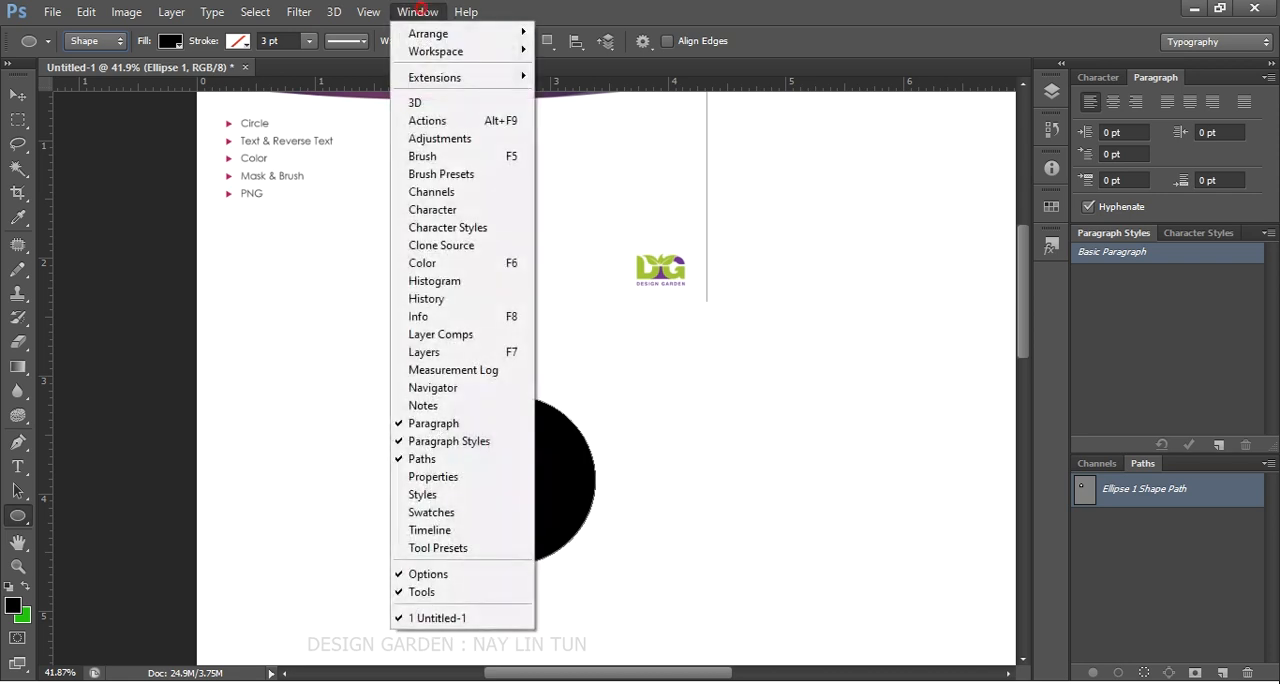
click(476, 354)
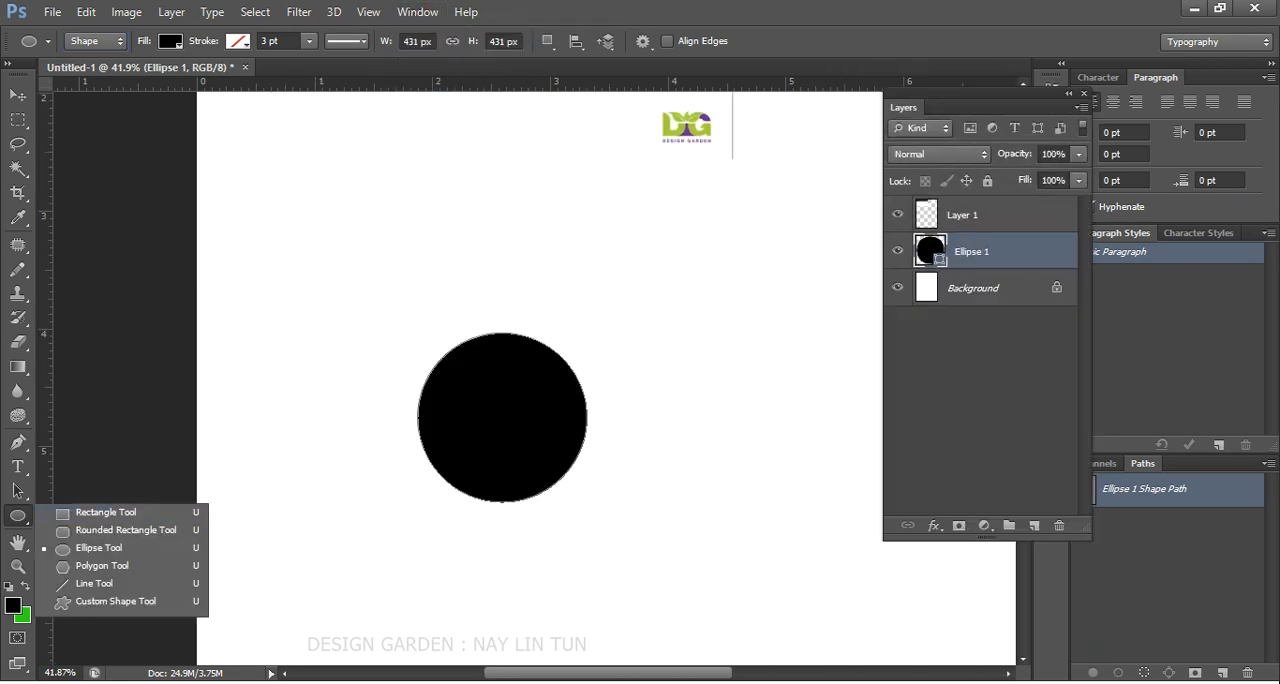
click(14, 513)
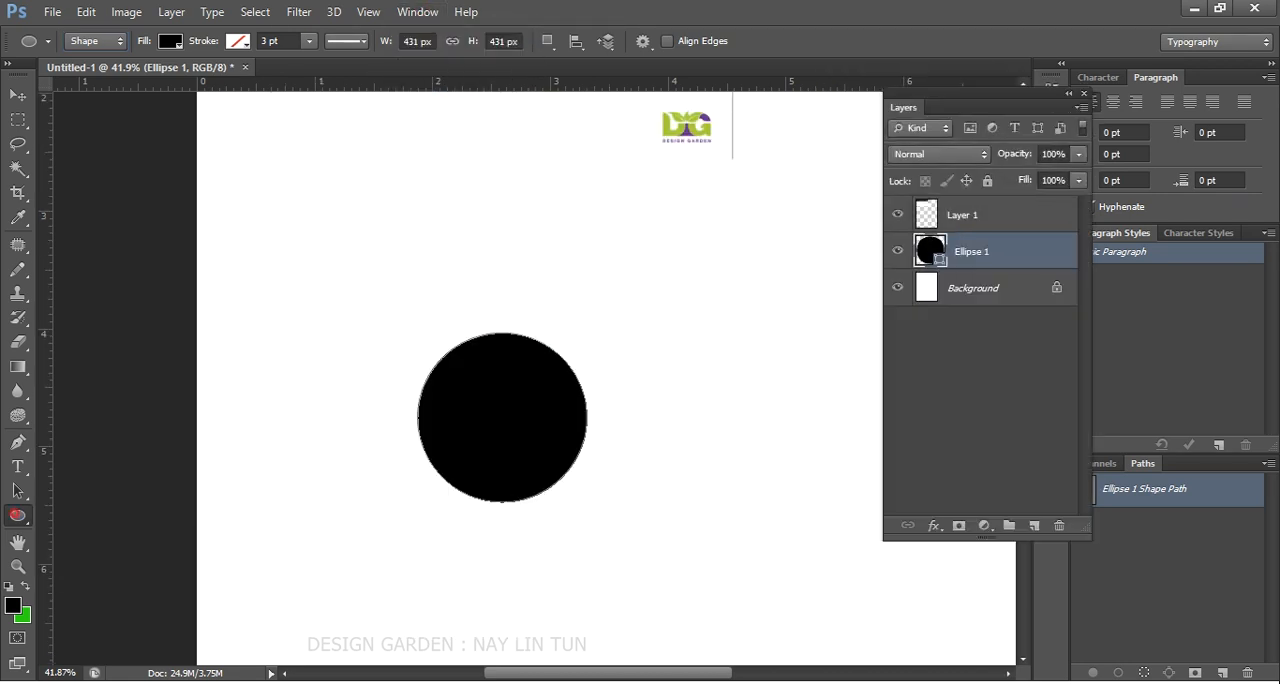
click(170, 41)
click(170, 41)
click(170, 41)
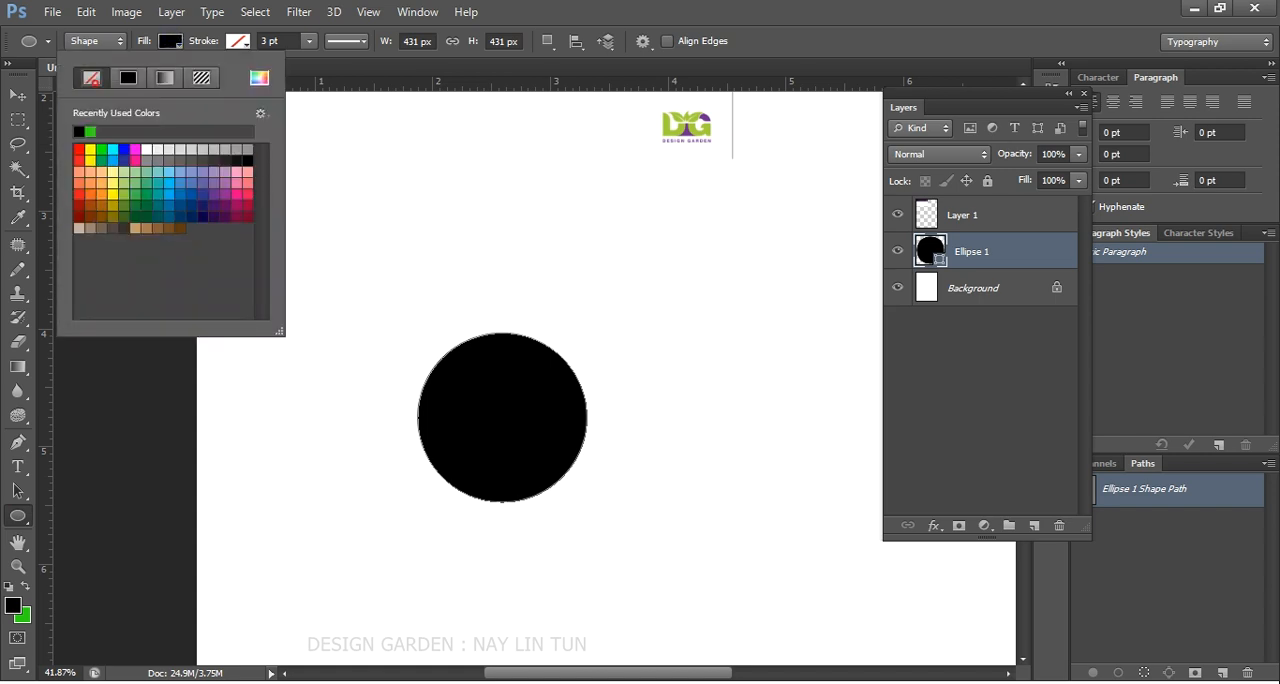
click(91, 77)
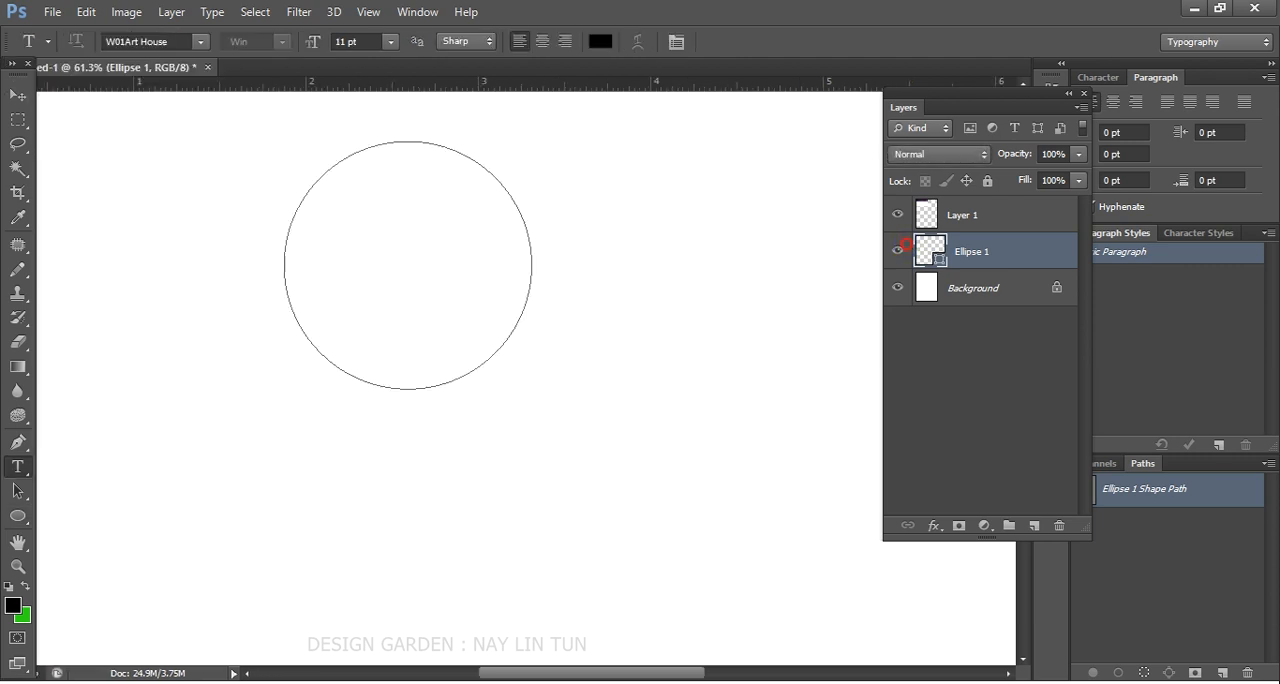
- Rename the Ellipse 1 layer as Cicle
double_click(974, 252)
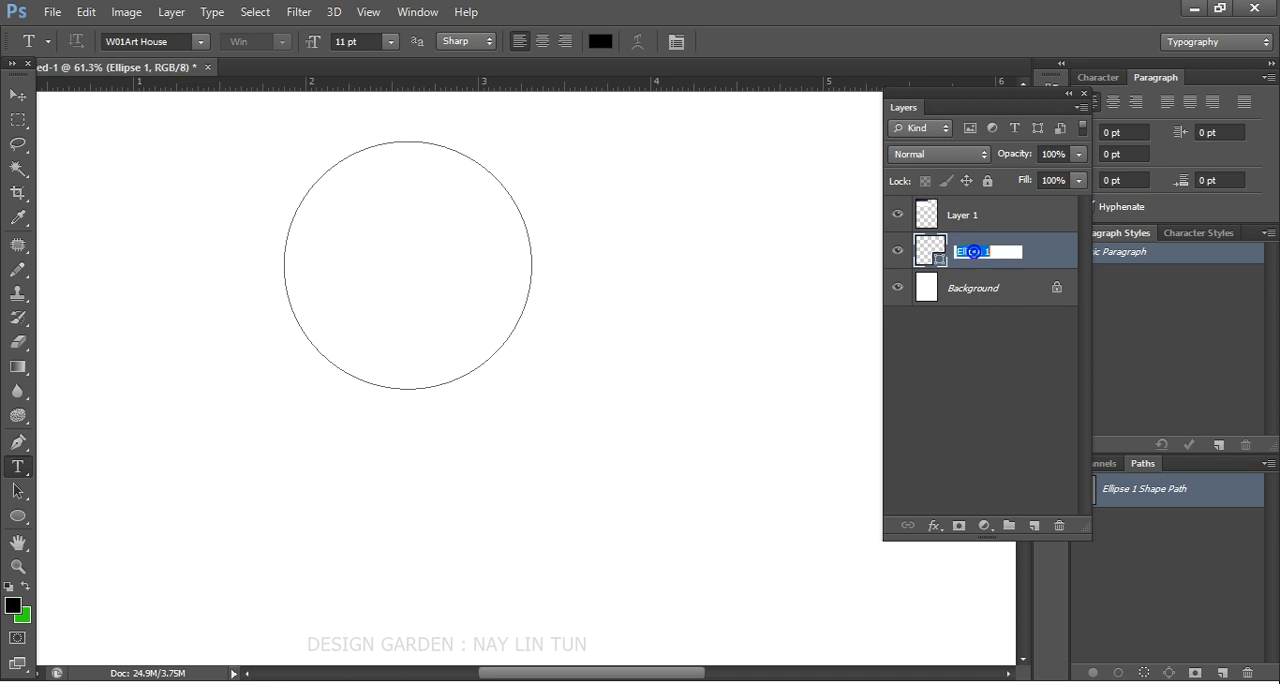
text(Cicle)
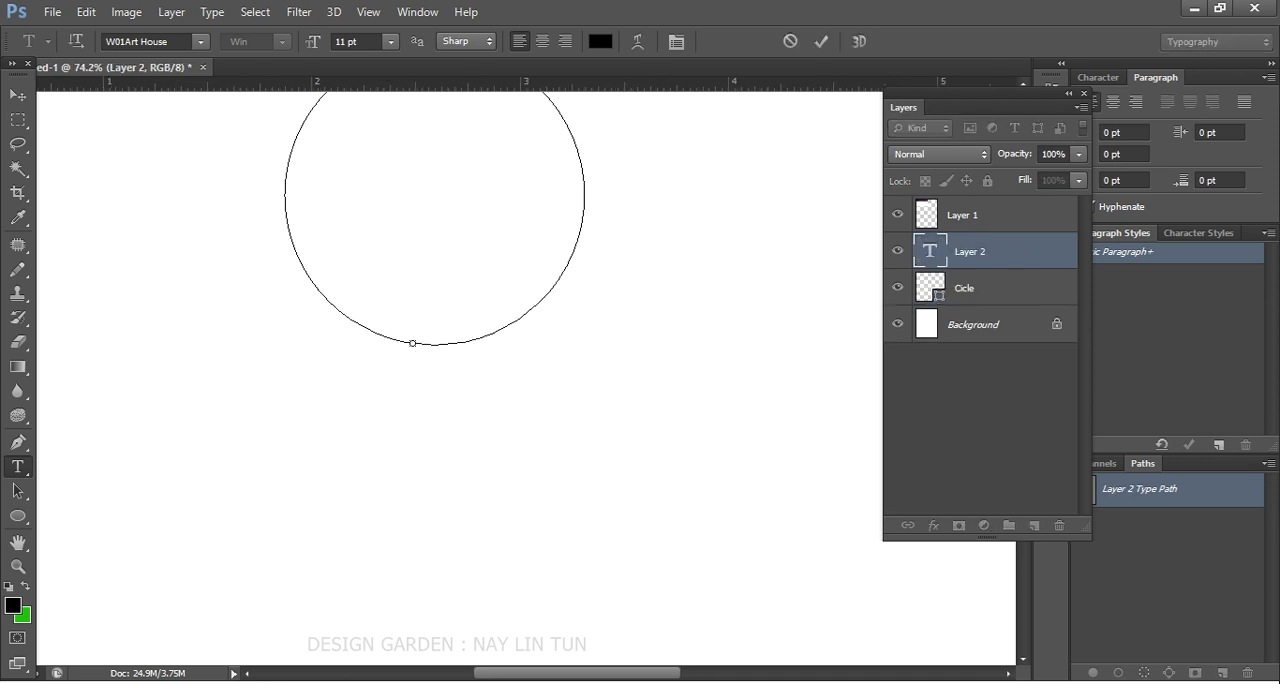
- Enter the text Design Garden in Times New Roman along the circle path, starting near its bottom
click(152, 42)
text(Times New Rom...)
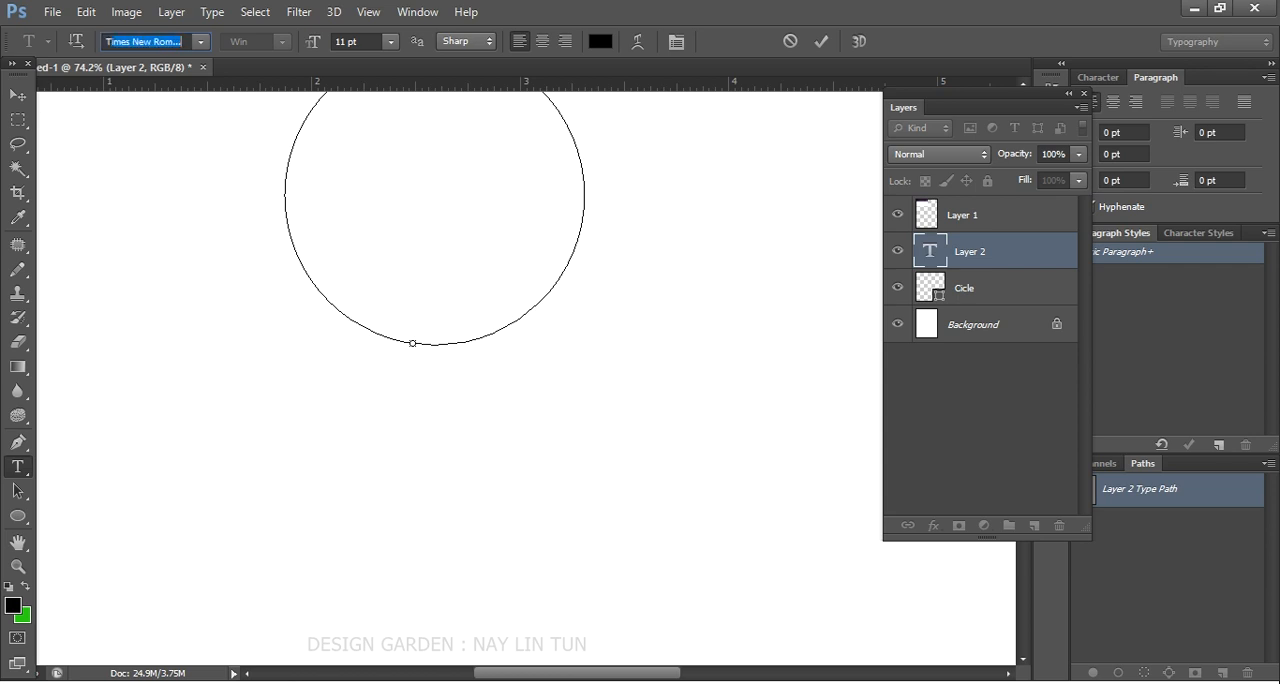
key(Return)
text(D)
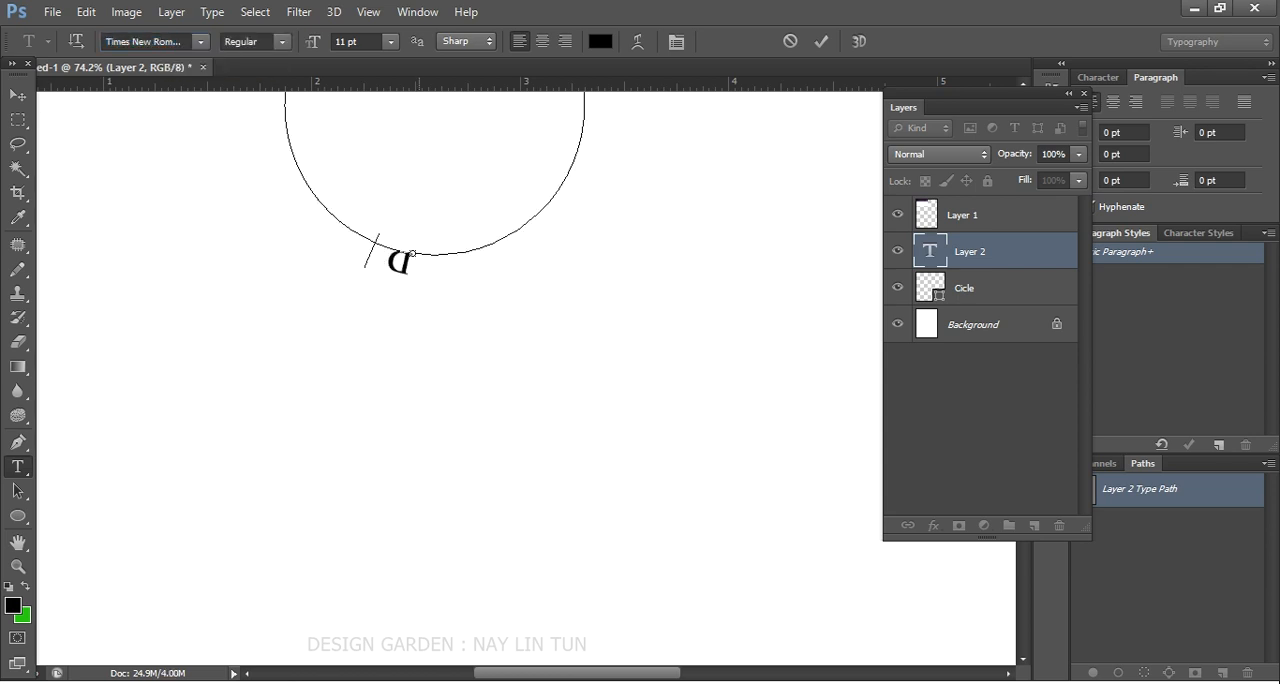
text(esign)
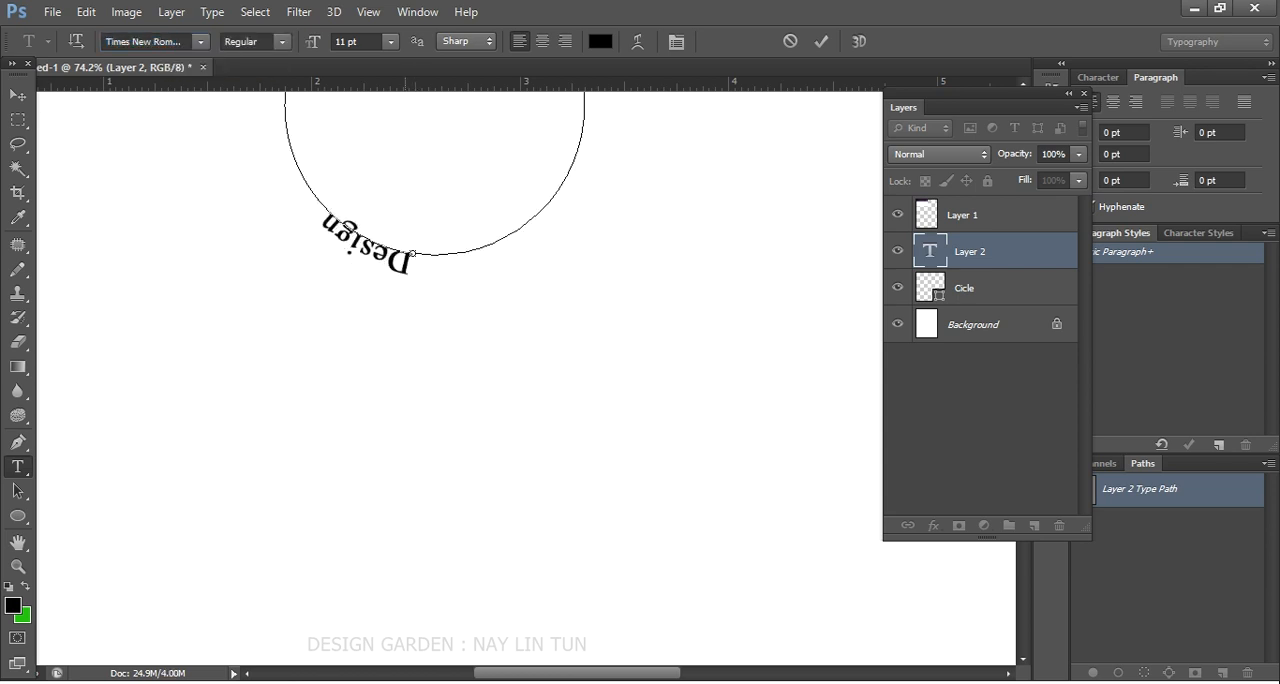
text( Garde)
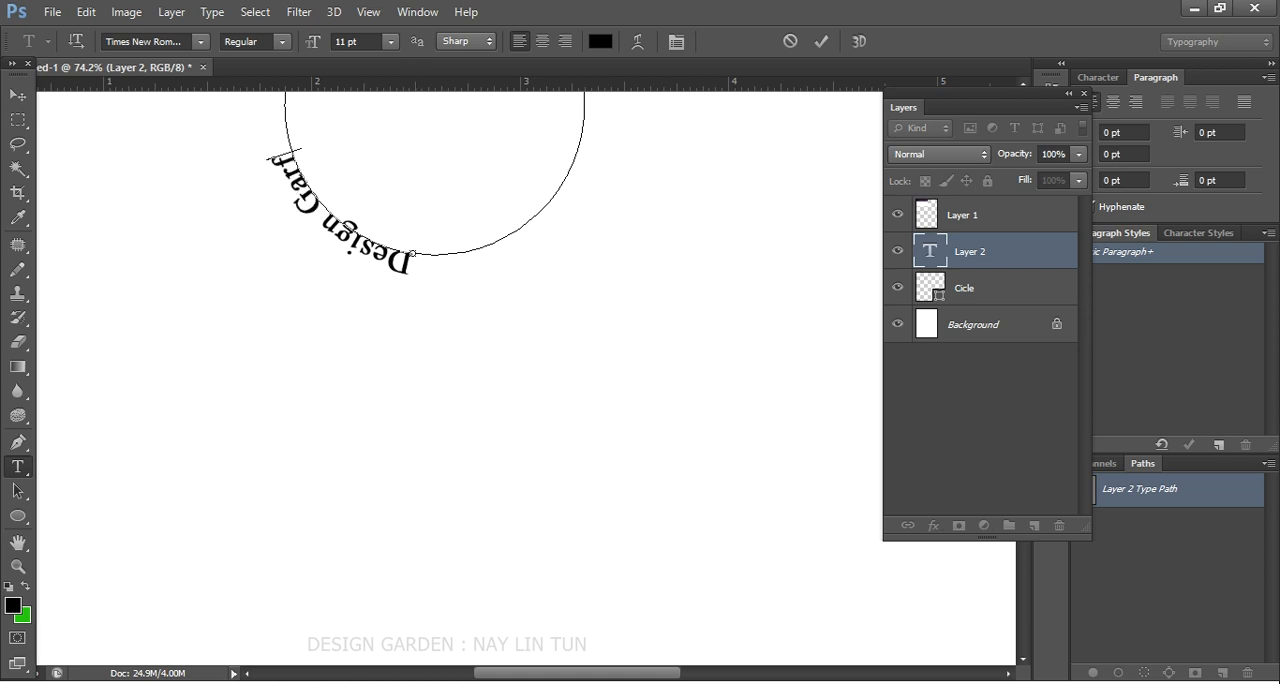
key(BackSpace)
key(BackSpace)
text(den)
- Rotate the curved Design Garden text about its center with Free Transform and apply the transformation
scroll(722, 267, down, 4)
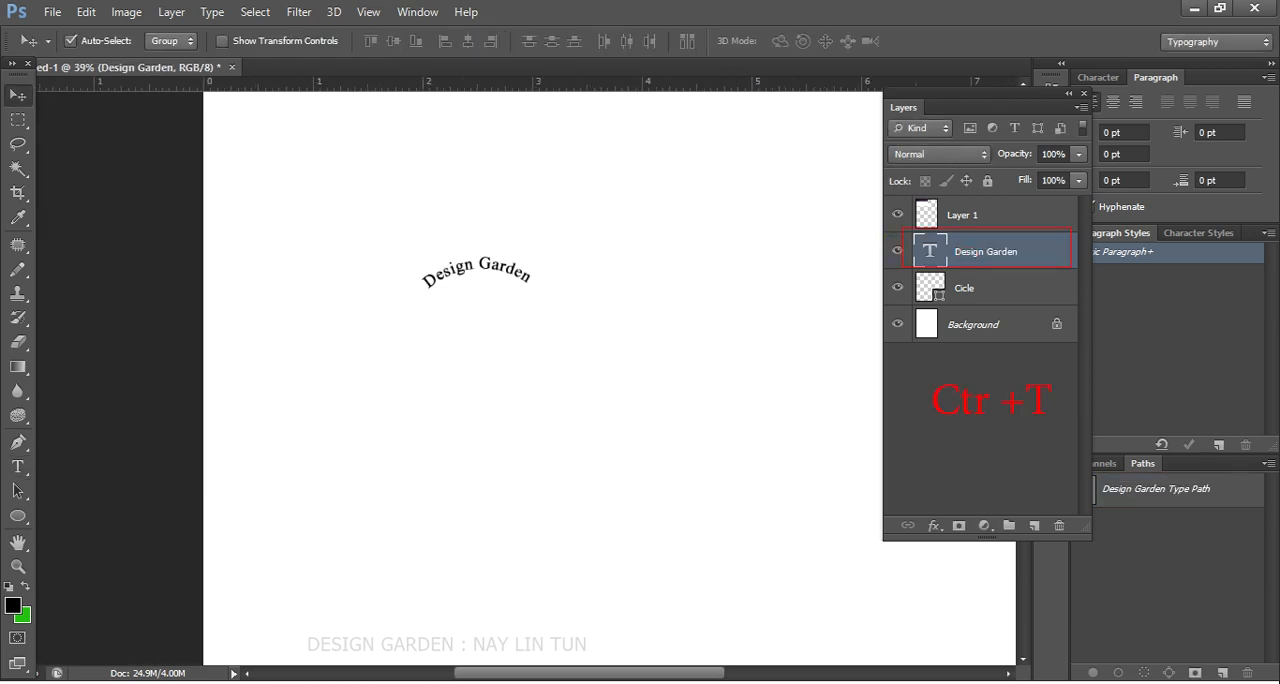
key(ctrl+t)
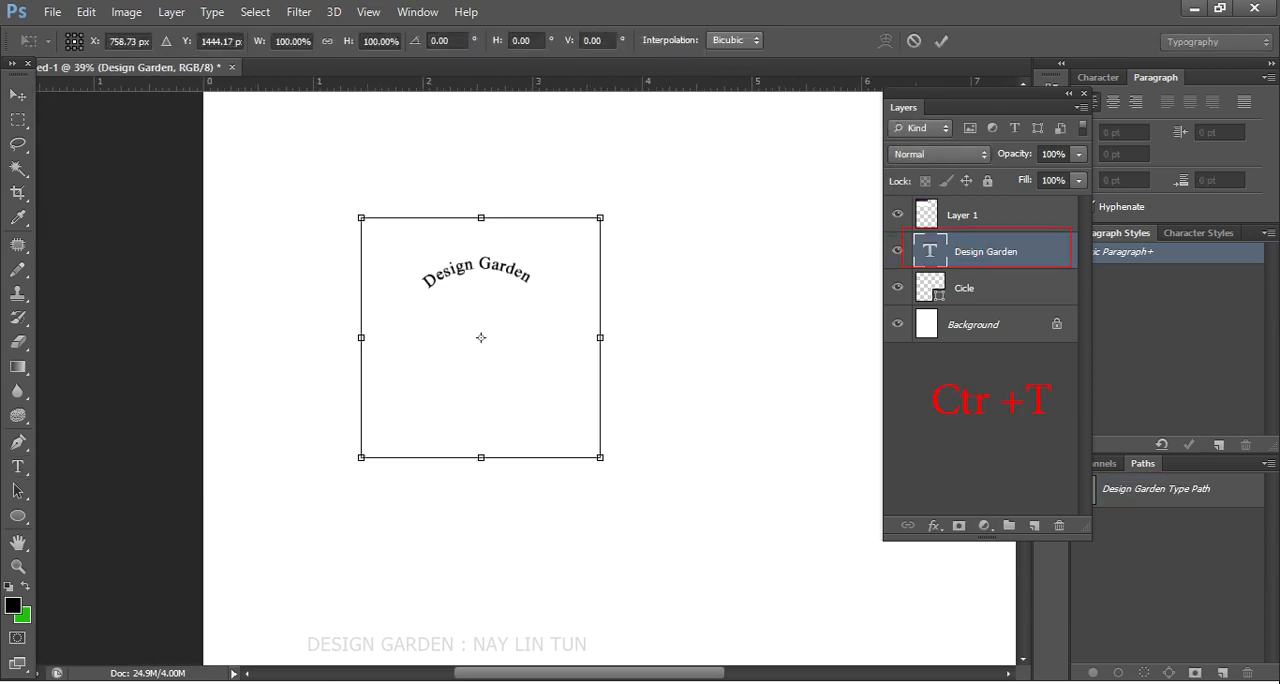
drag(617, 223, 644, 275)
key(Return)
scroll(552, 308, up, 3)
scroll(556, 325, down, 6)
scroll(556, 325, up, 3)
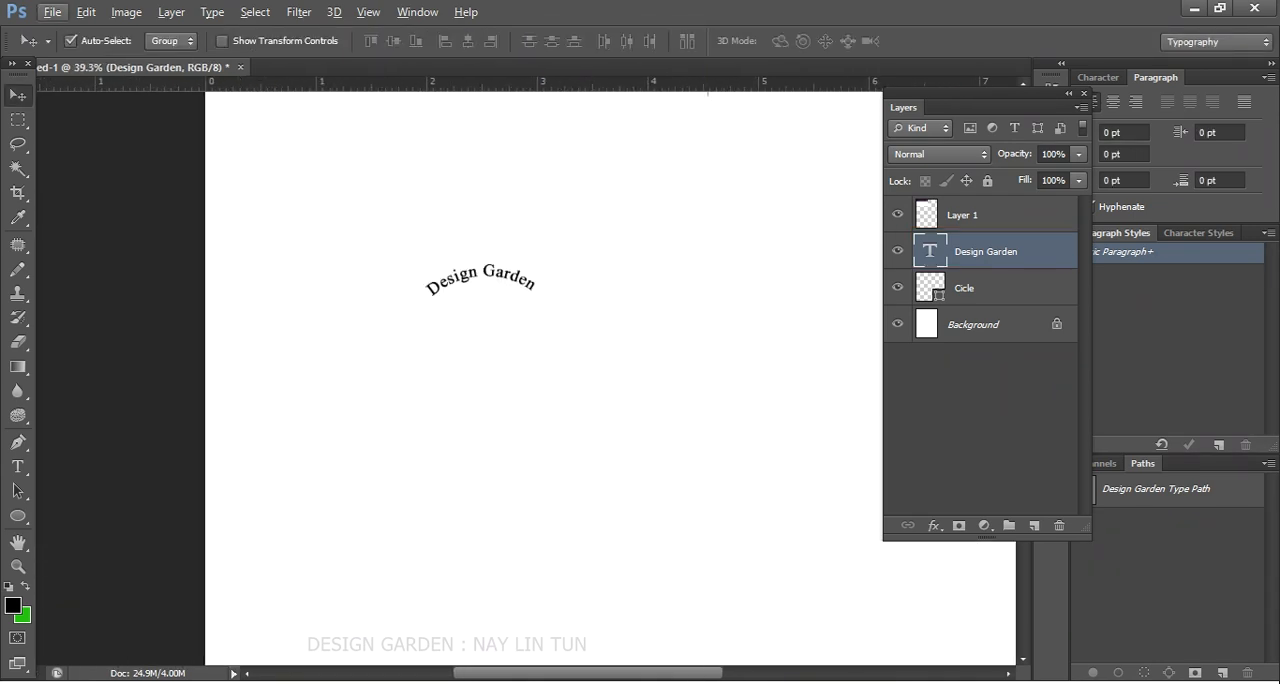
- Open the Seal.png image as a separate document
click(51, 13)
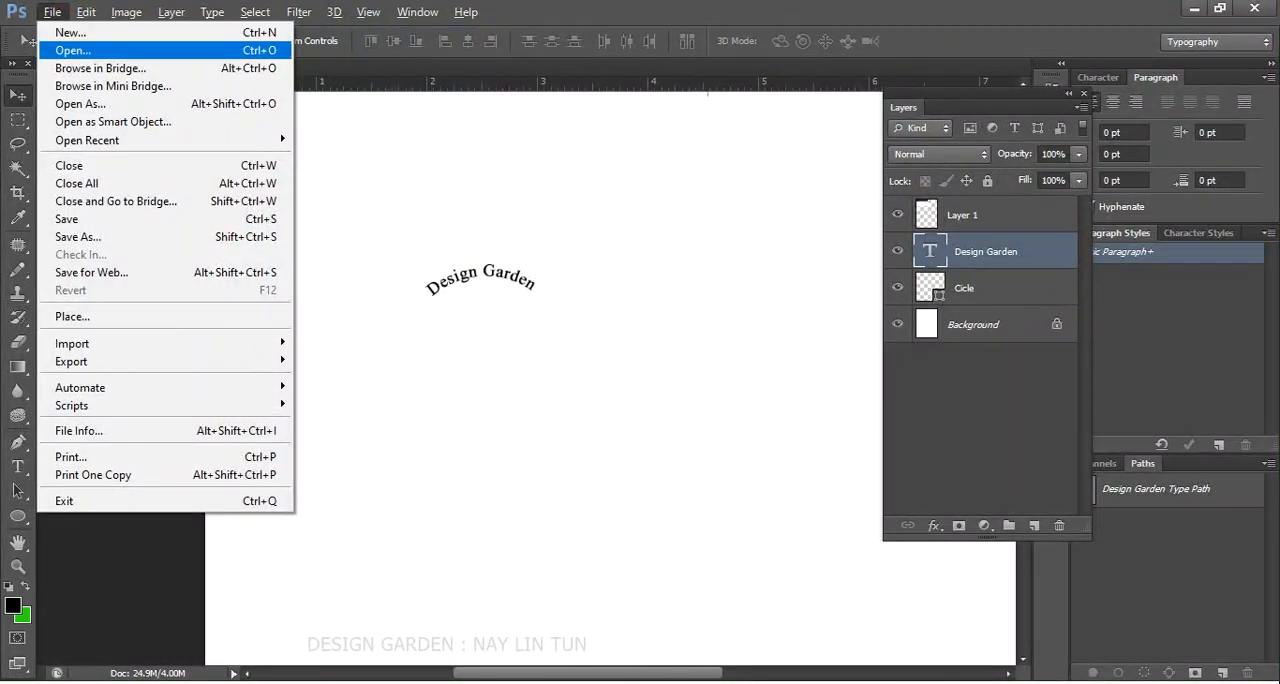
click(60, 46)
right_click(513, 261)
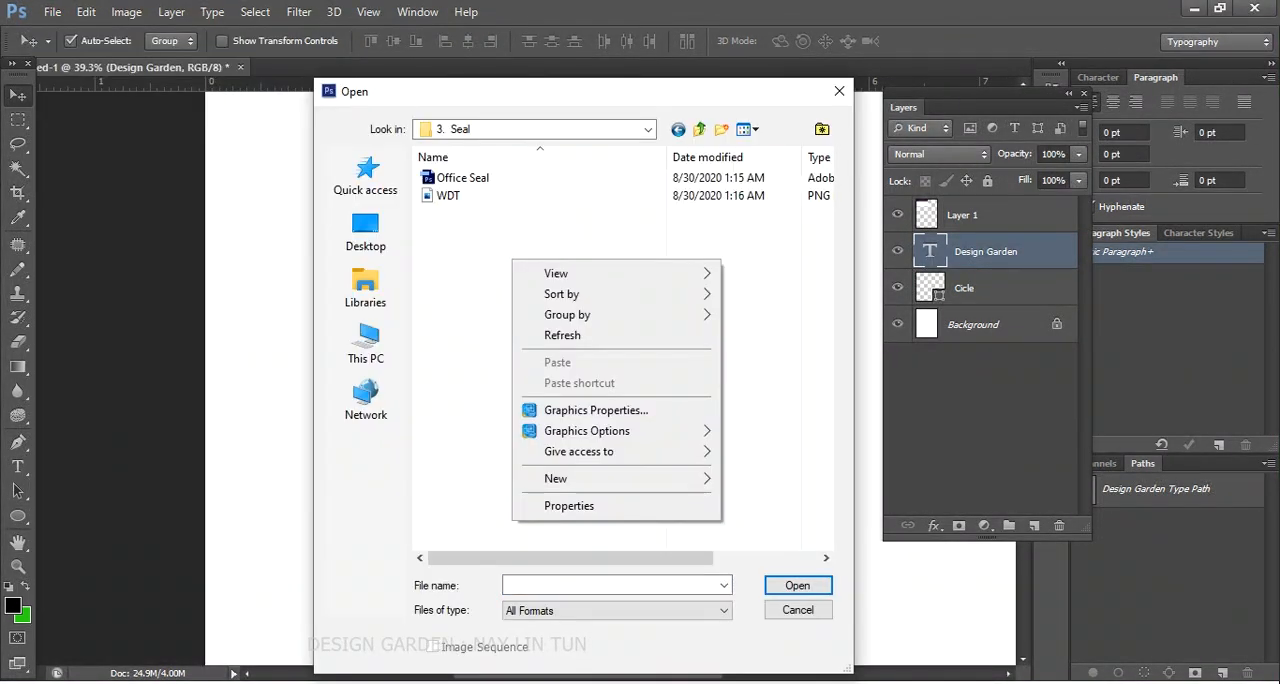
key(Escape)
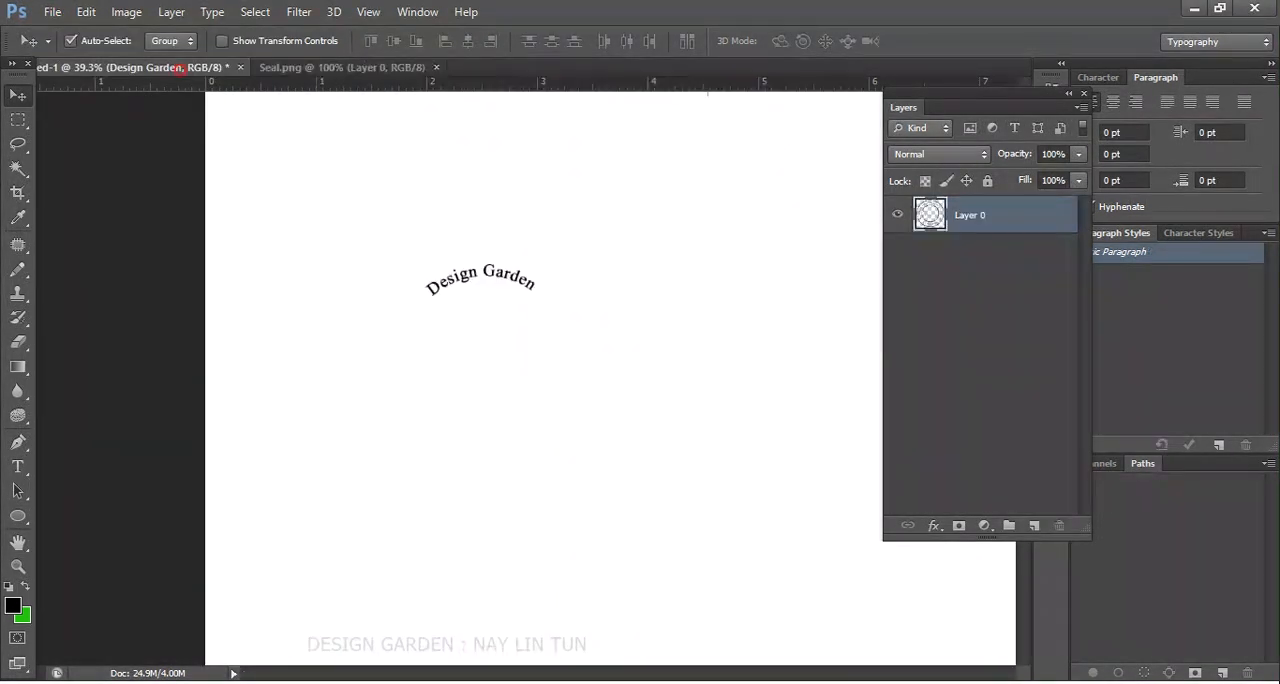
- Place the Seal image into the untitled document
key(alt+f)
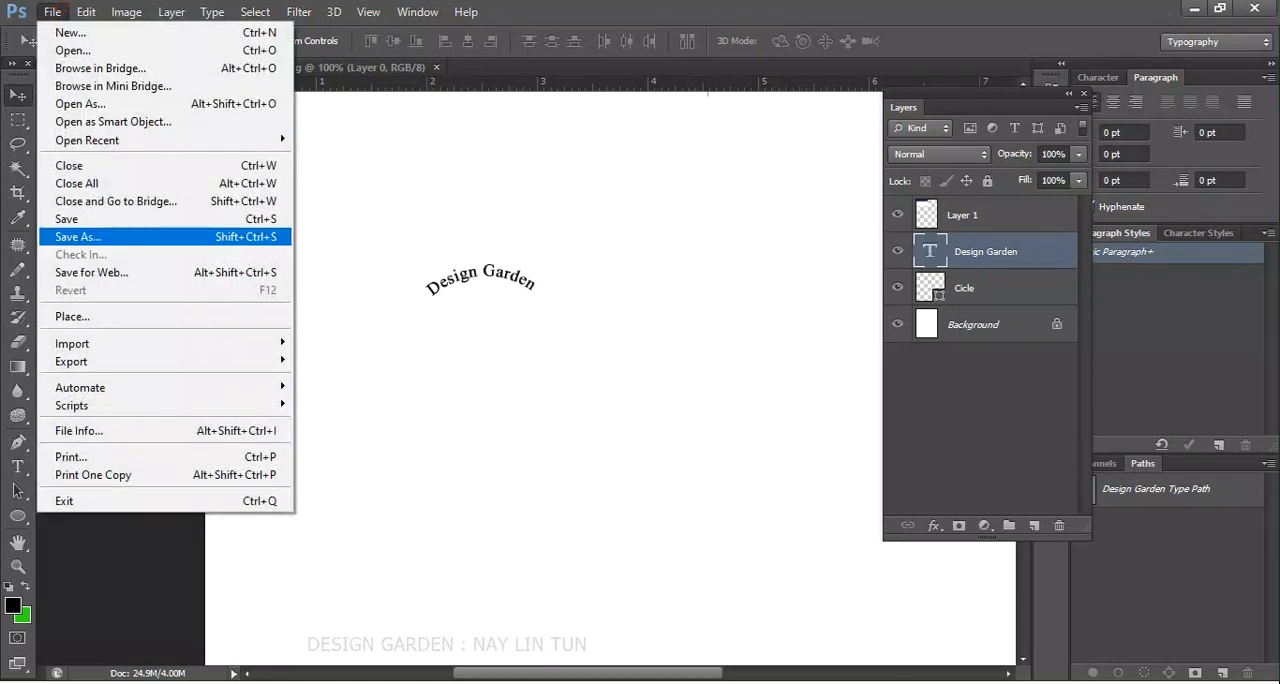
click(83, 316)
click(557, 195)
click(800, 592)
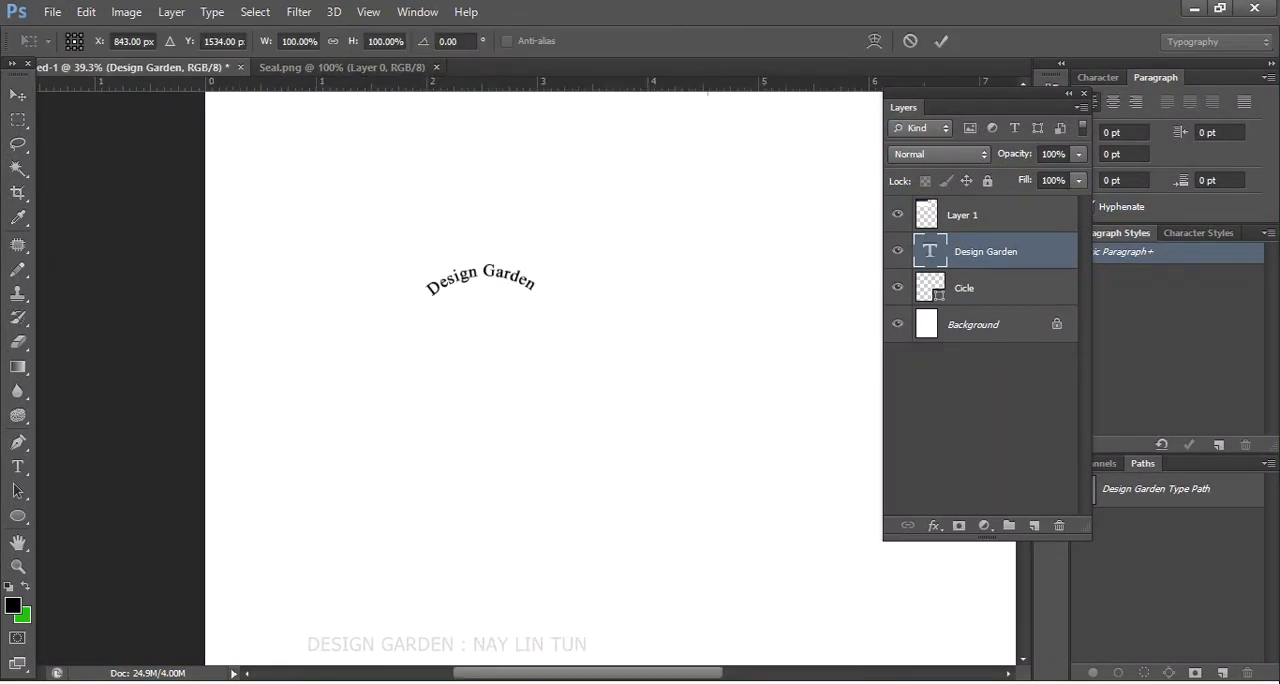
- Move the placed seal to the right of the Design Garden logo and commit its placement
scroll(526, 378, up, 7)
drag(515, 483, 491, 166)
scroll(491, 166, up, 8)
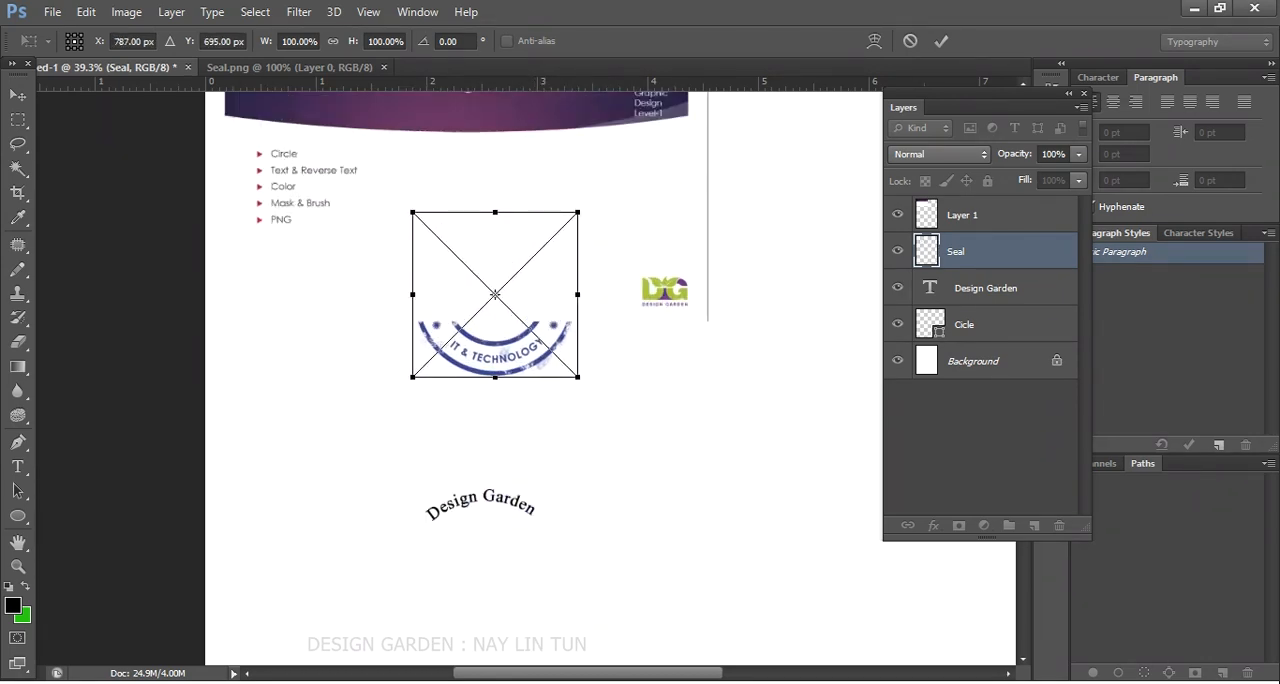
scroll(495, 294, down, 2)
drag(448, 323, 712, 289)
key(Return)
scroll(686, 362, up, 2)
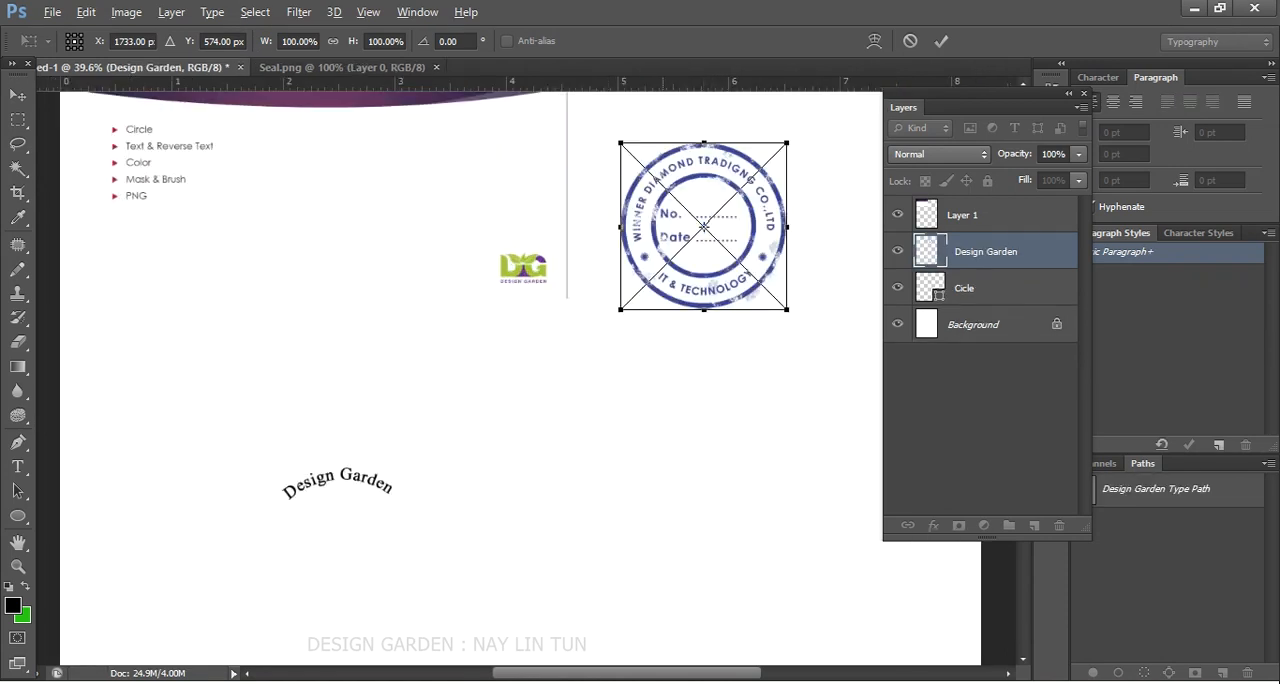
- Examine how the Design Garden text sits against the outline of the Cicle shape
click(906, 322)
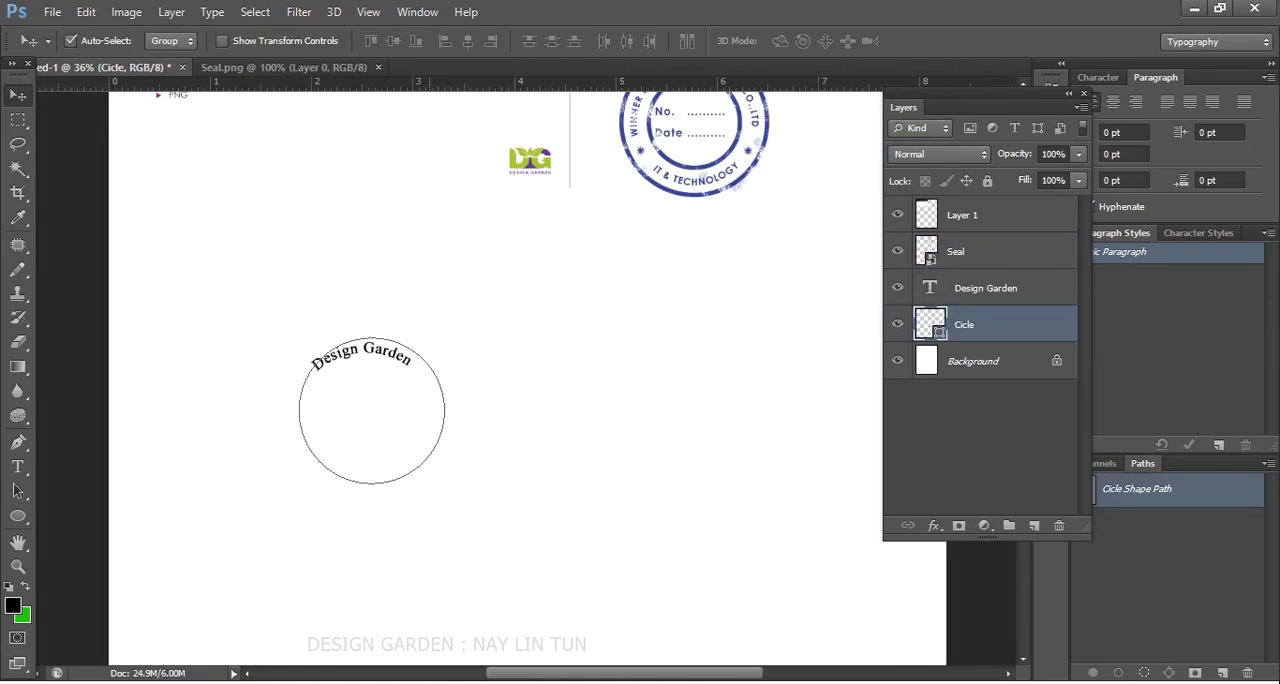
scroll(495, 378, up, 1)
scroll(368, 384, up, 1)
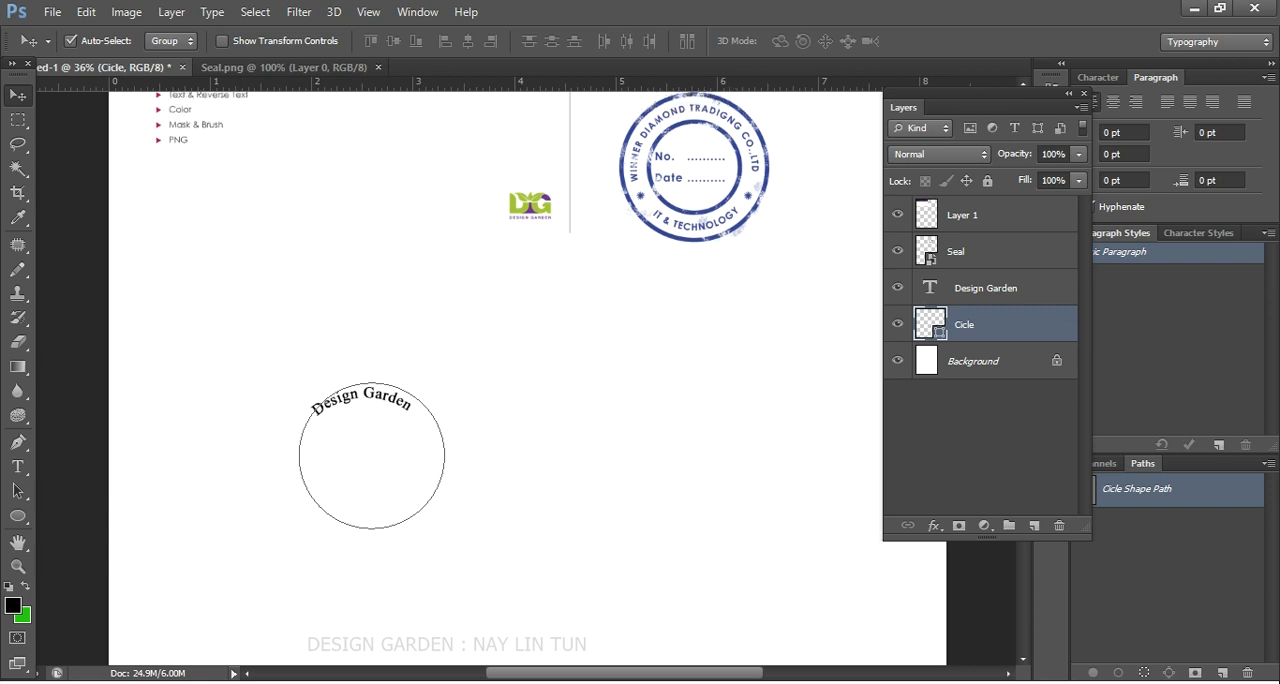
scroll(368, 384, down, 4)
scroll(368, 384, up, 3)
scroll(376, 308, up, 1)
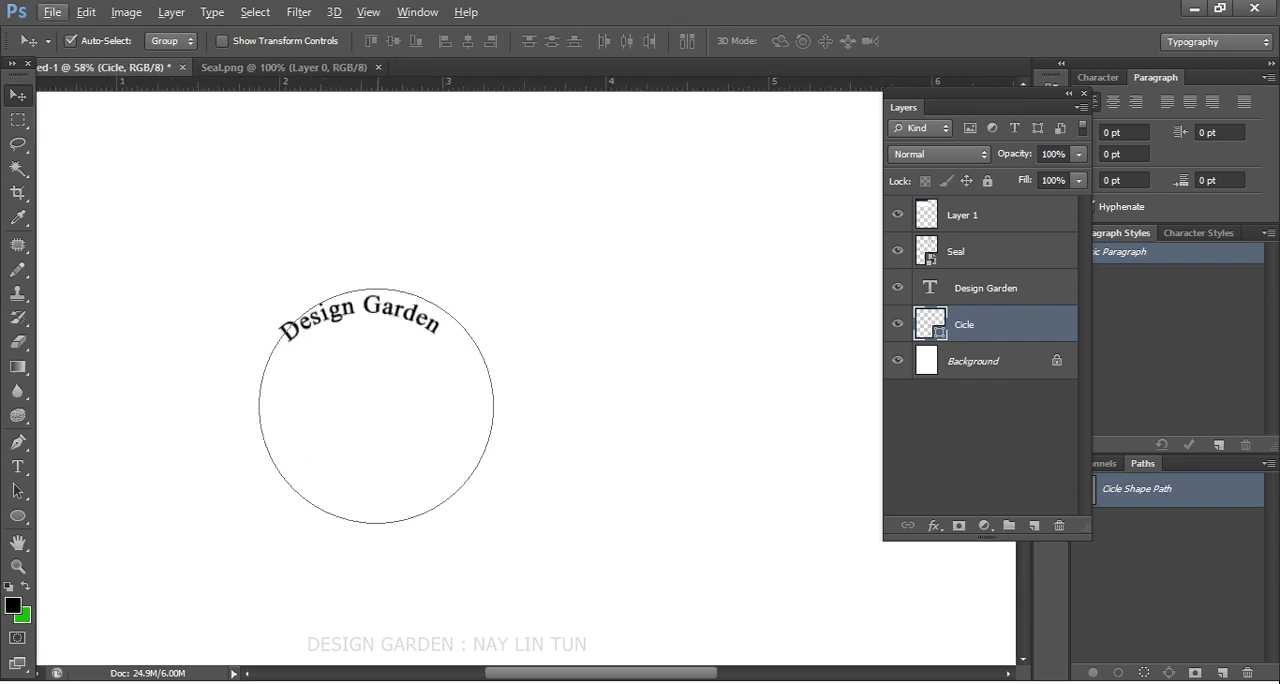
click(376, 308)
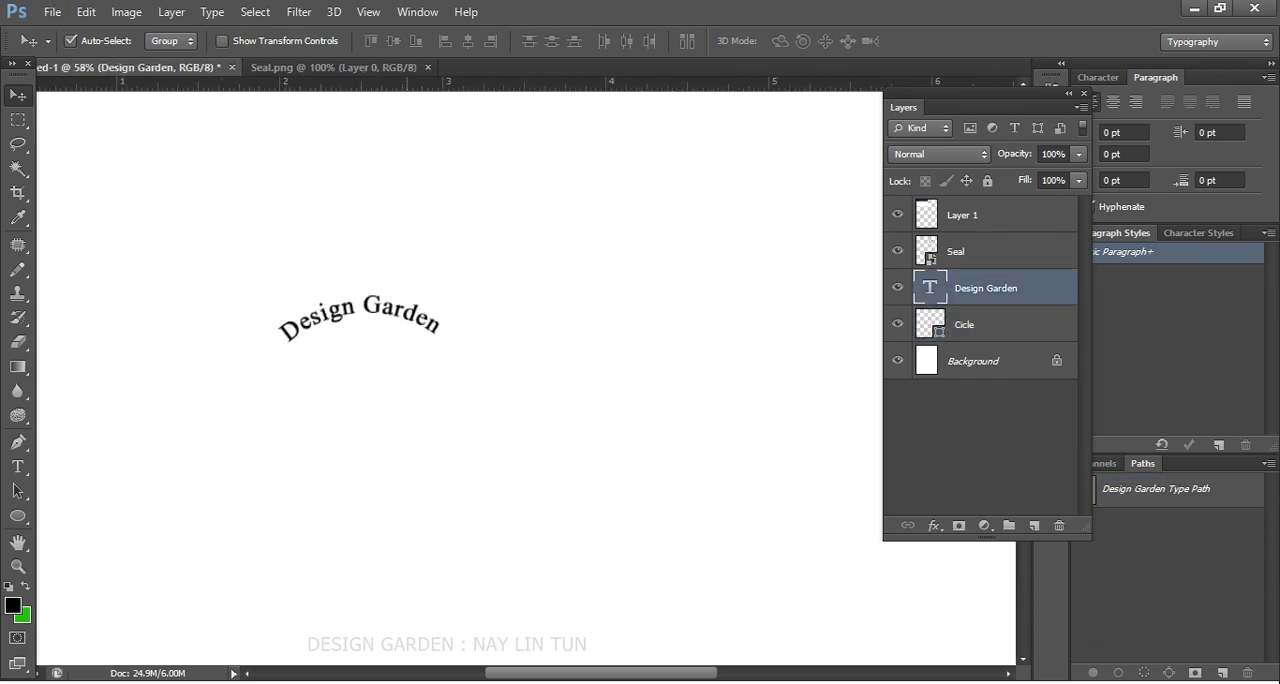
- Select the Cicle layer for new path text and hide the Design Garden text layer
click(953, 337)
scroll(376, 375, down, 7)
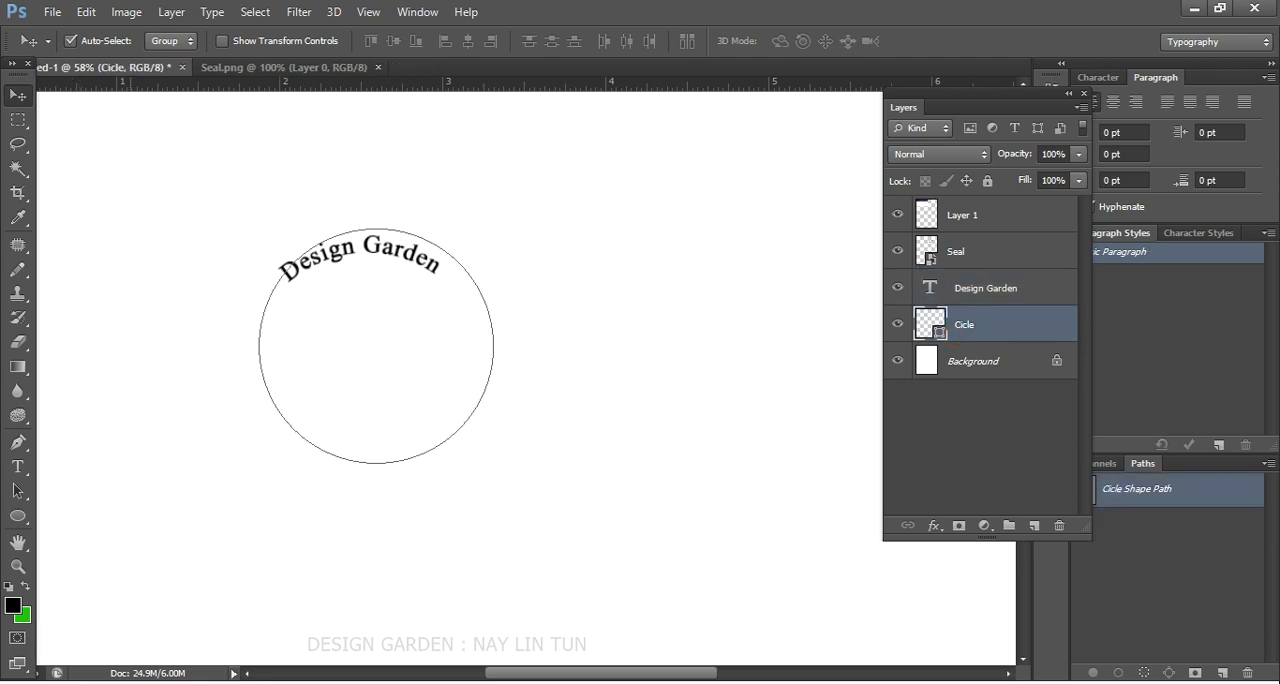
click(18, 467)
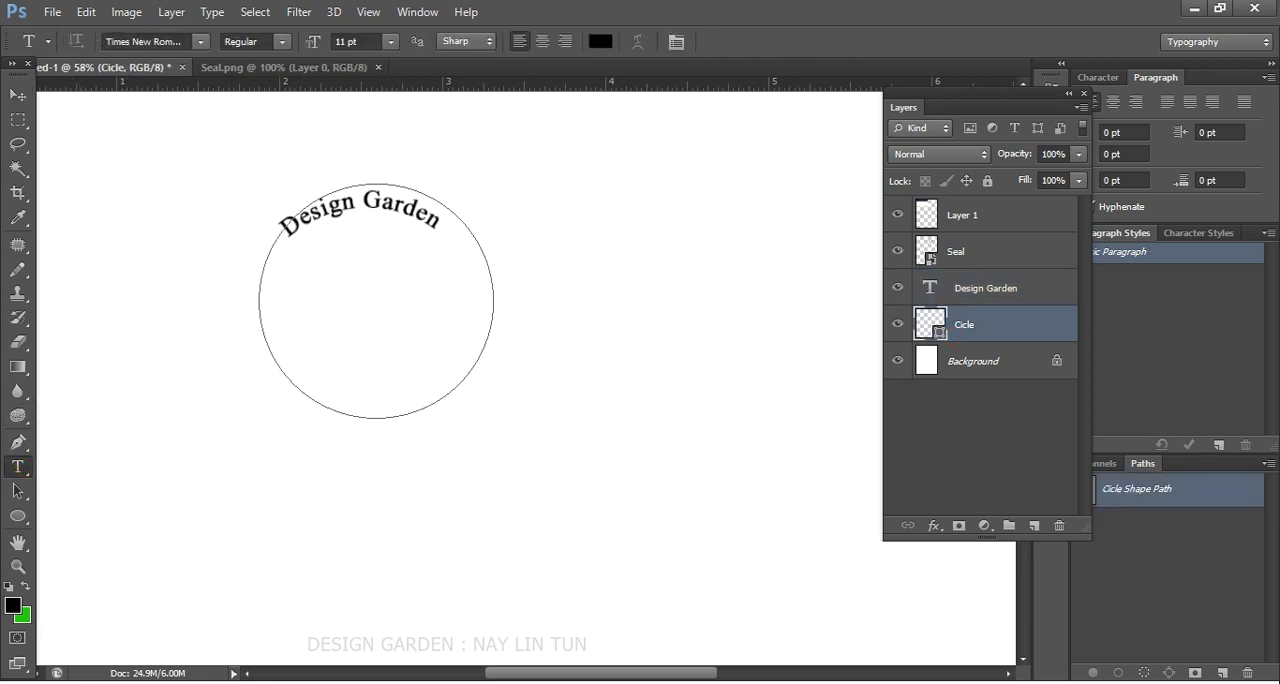
click(898, 288)
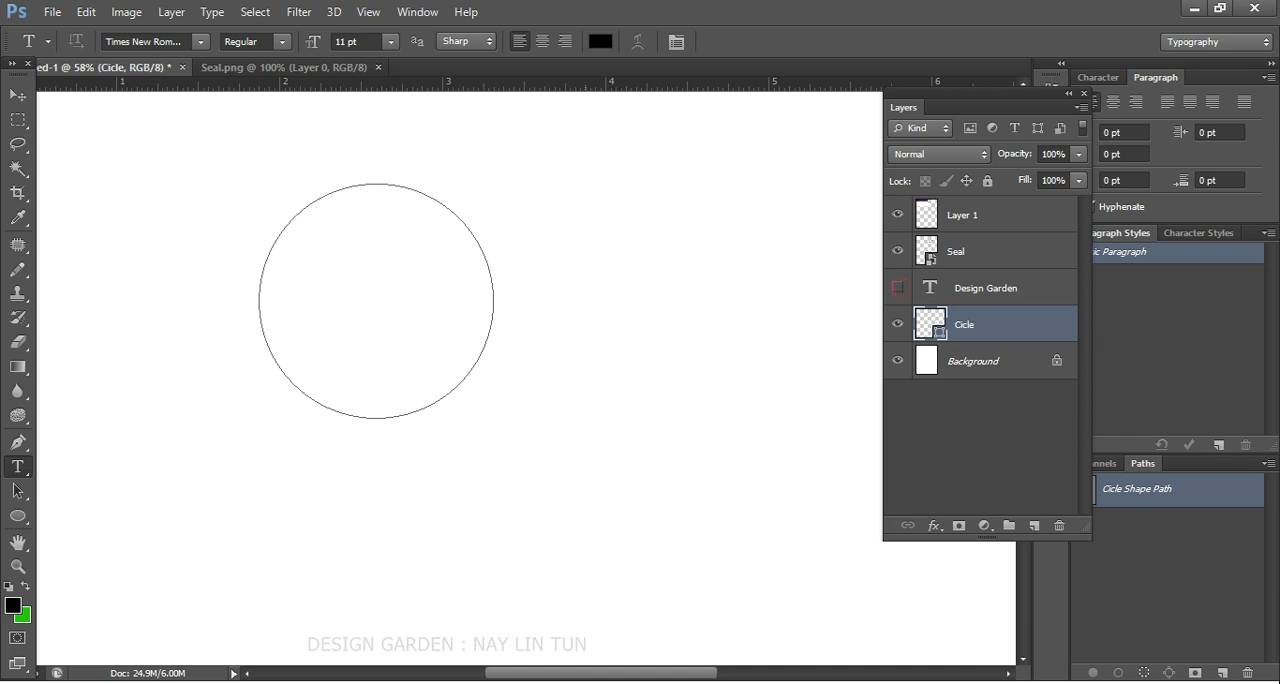
- Enter the text Online Training along the circle path, starting at the bottom of the circle
click(369, 417)
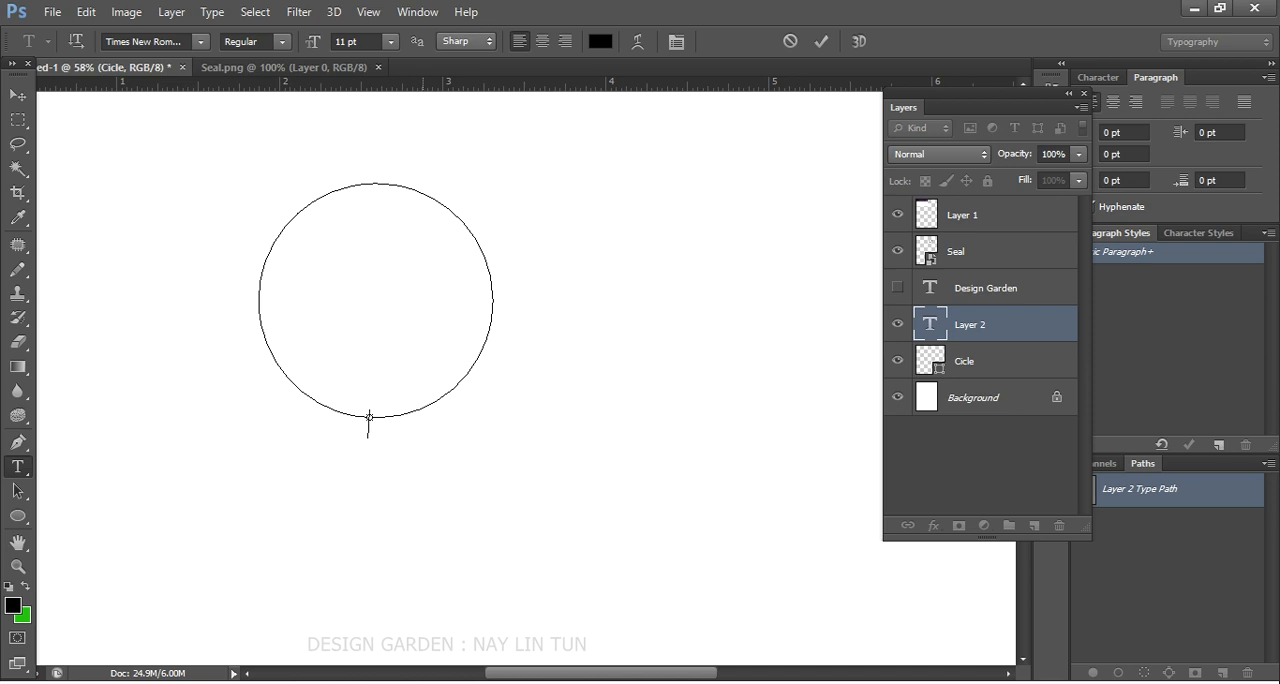
scroll(375, 420, down, 2)
scroll(379, 423, up, 2)
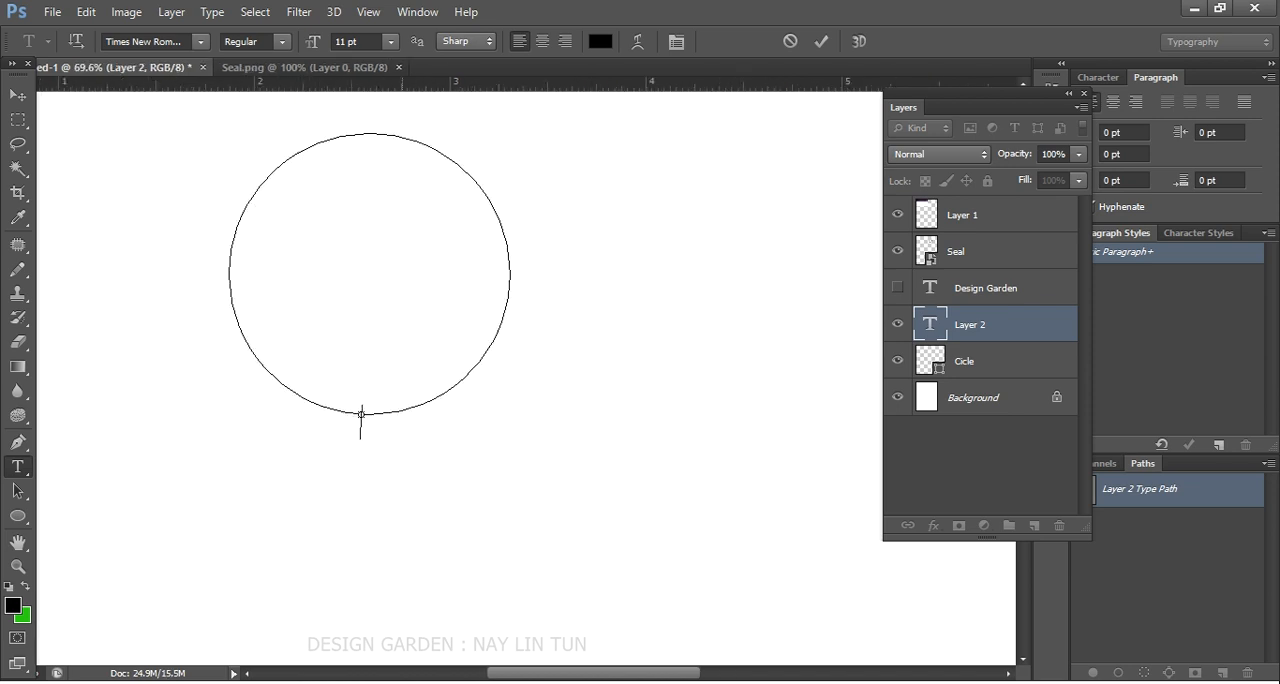
text(onli)
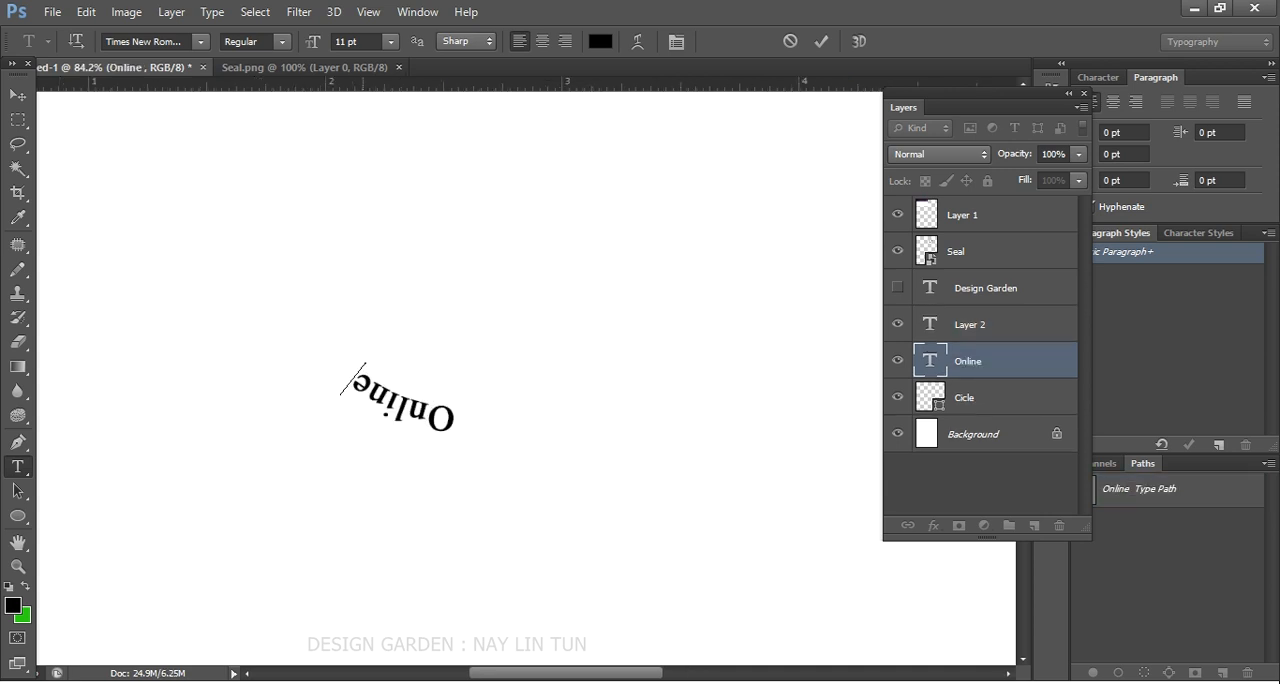
text(Training)
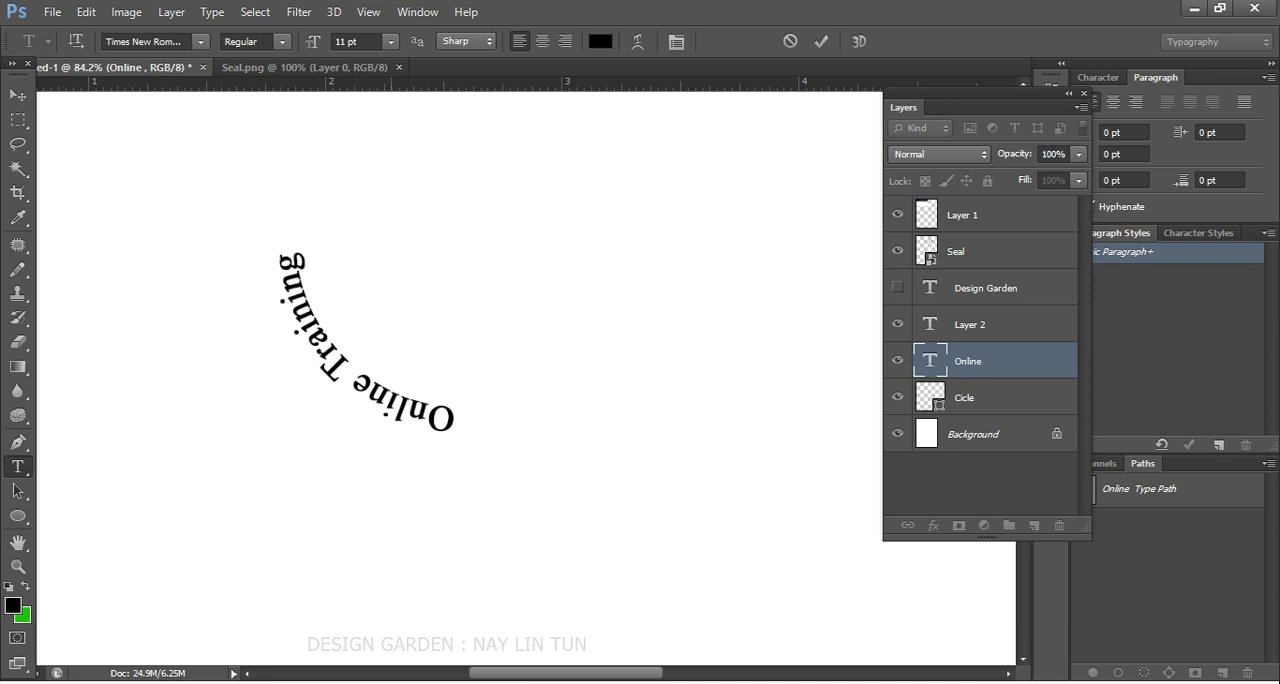
- Commit the Online Training path text and show the Design Garden text layer again
click(18, 95)
scroll(250, 313, down, 6)
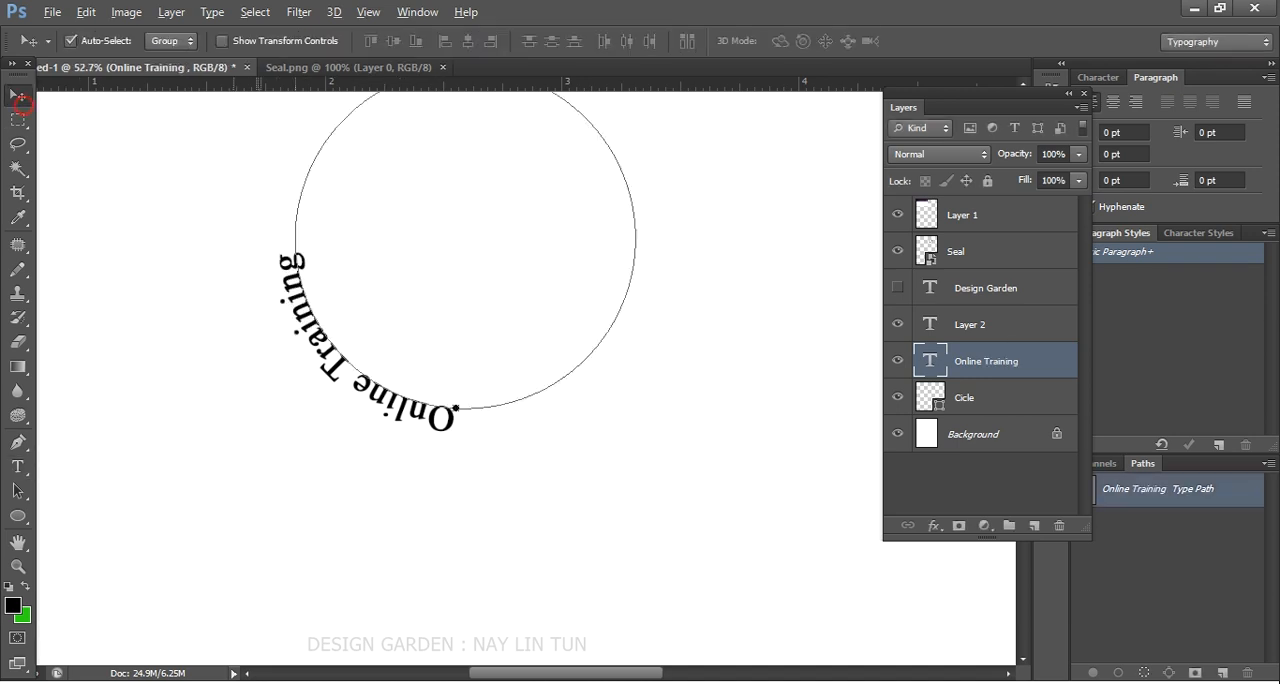
scroll(300, 334, down, 1)
click(897, 288)
- Compare the circle text with the sample seal's lower text and activate the Path Selection Tool
scroll(433, 357, down, 3)
scroll(433, 357, up, 1)
scroll(358, 412, up, 3)
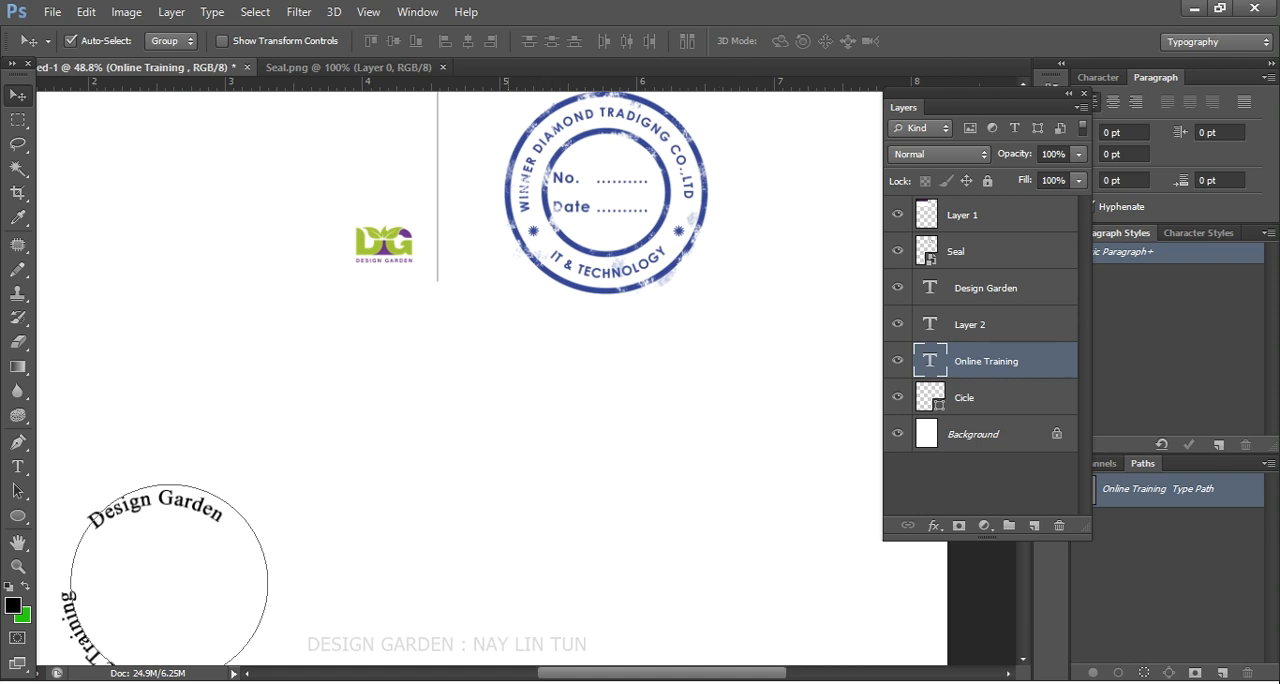
scroll(460, 380, down, 2)
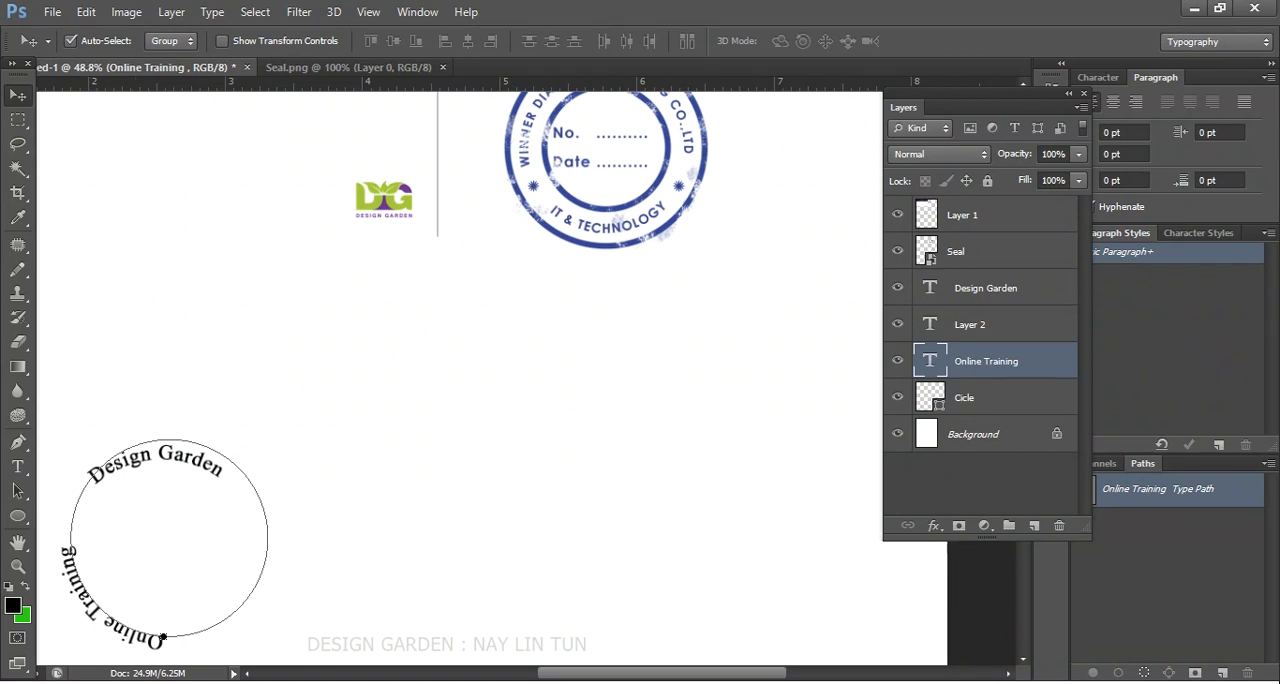
scroll(750, 180, down, 2)
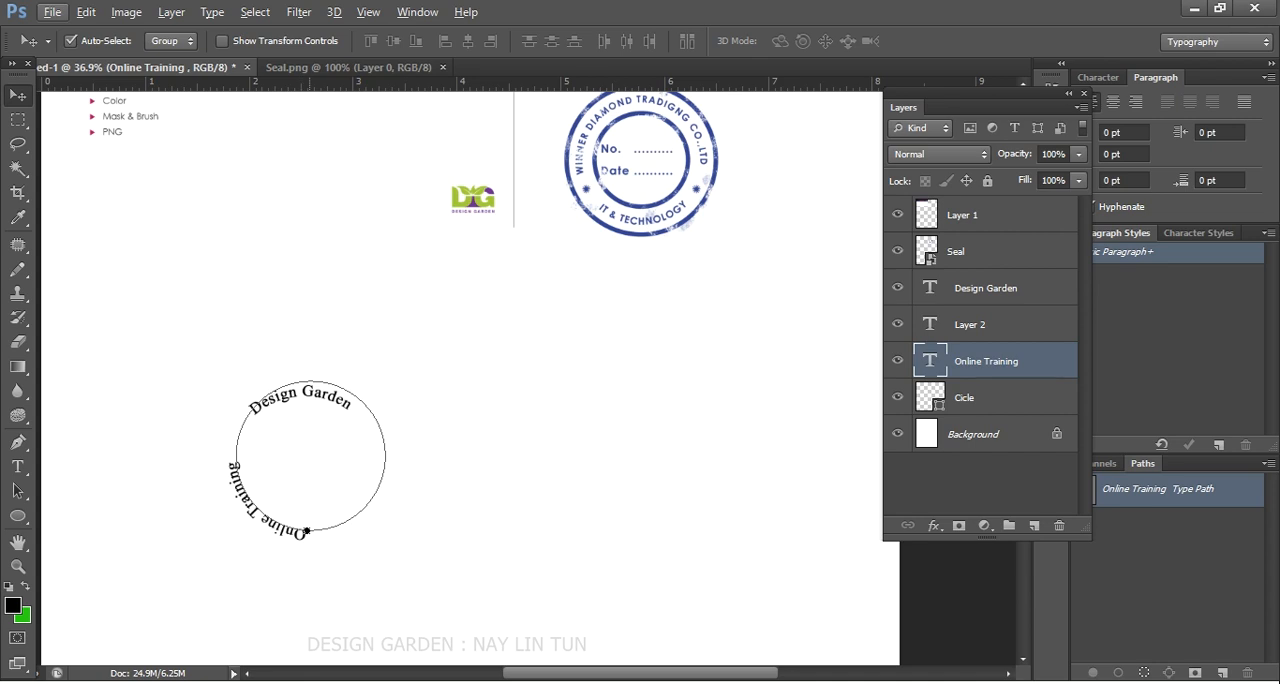
click(18, 490)
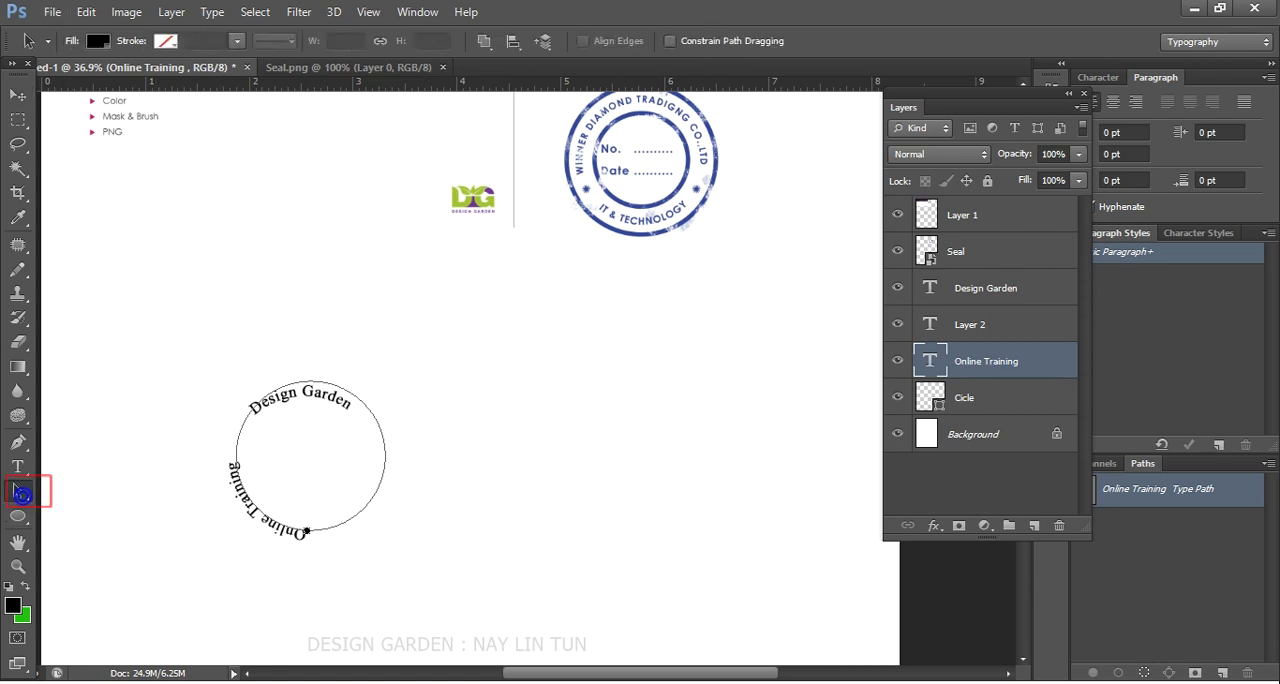
right_click(18, 490)
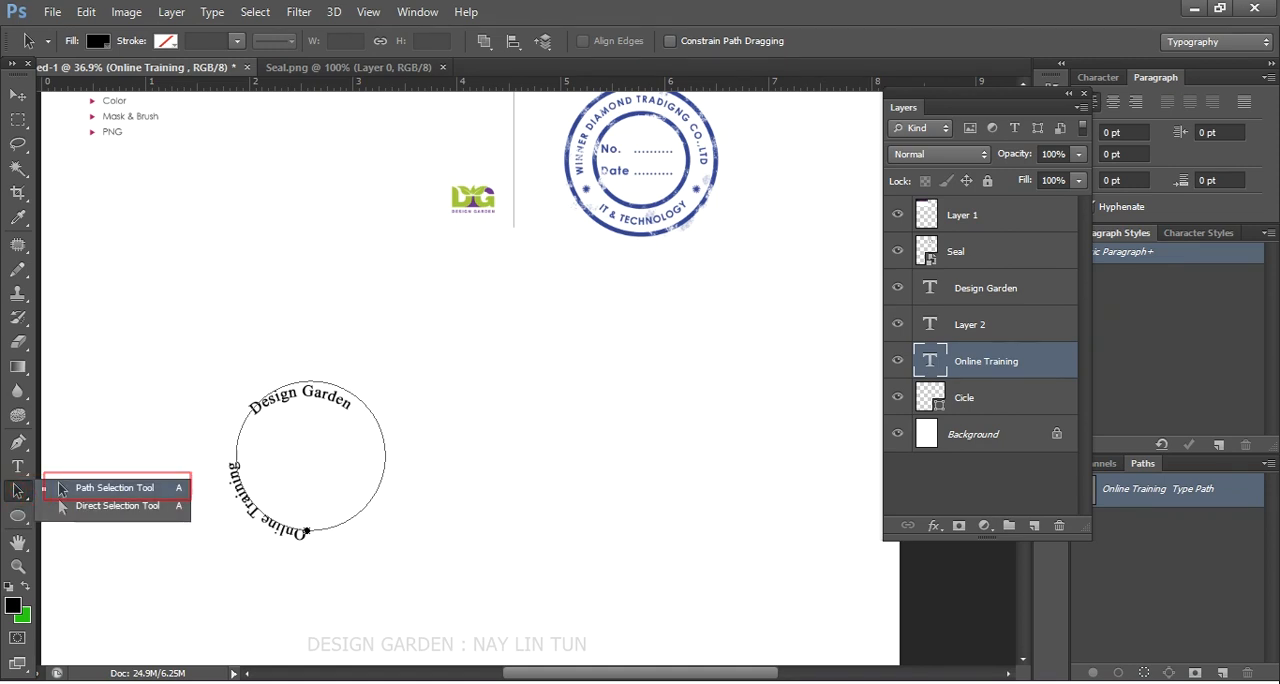
click(62, 488)
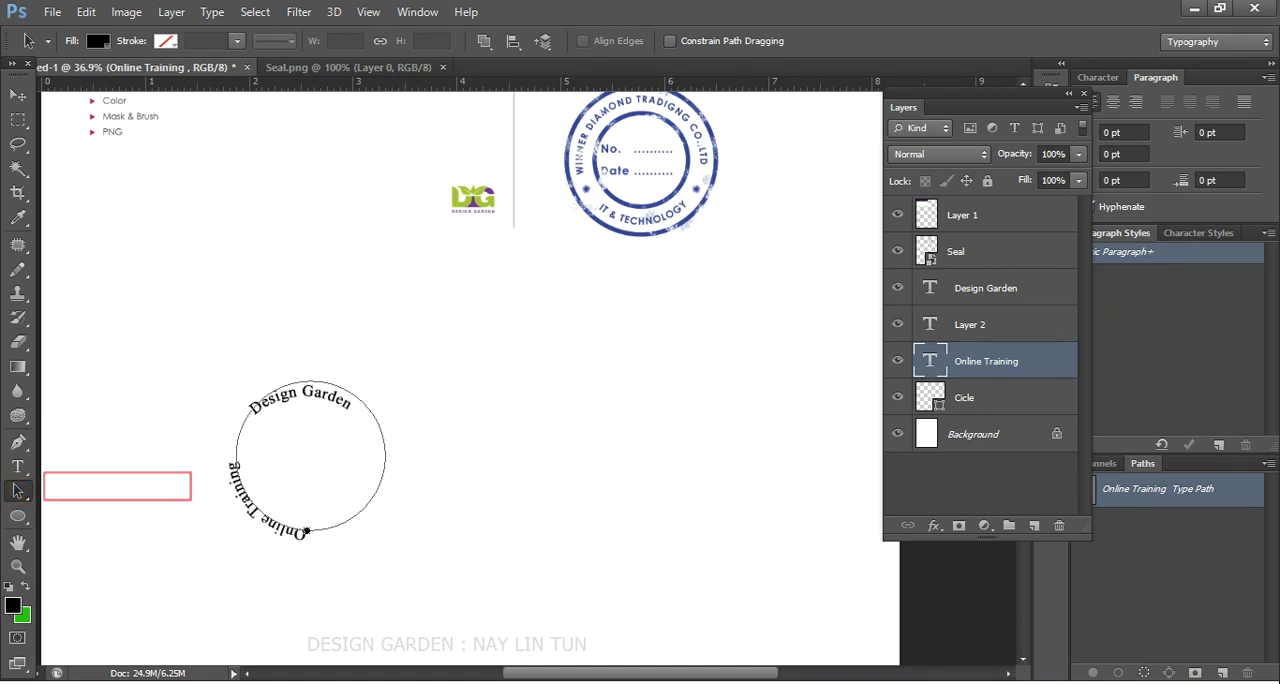
scroll(282, 530, up, 6)
scroll(282, 530, down, 2)
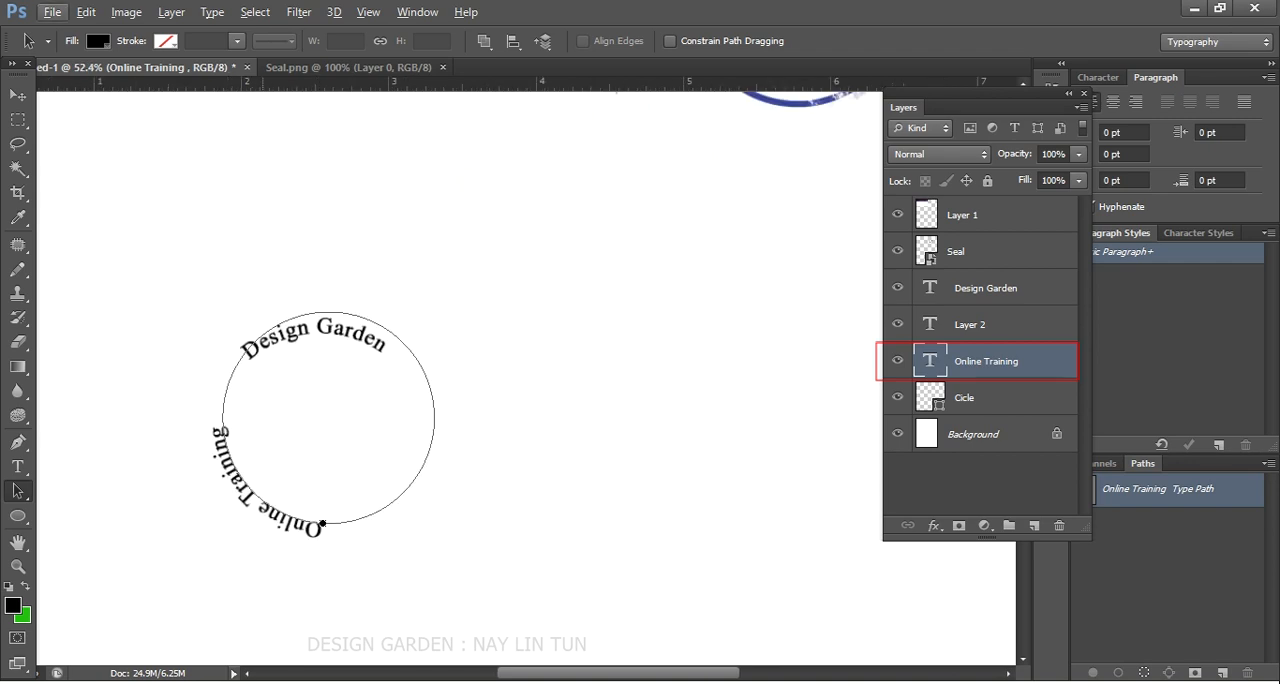
scroll(282, 530, up, 3)
double_click(997, 364)
click(997, 364)
click(1047, 364)
click(899, 355)
click(899, 355)
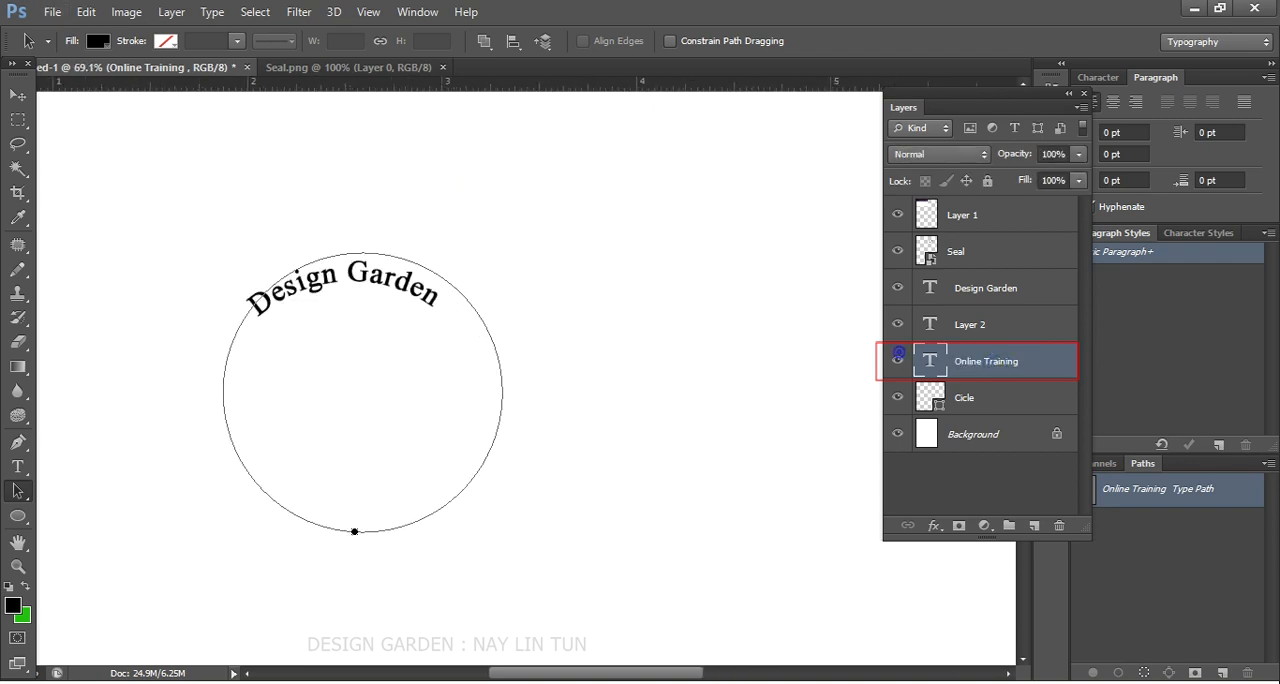
click(1033, 363)
double_click(1033, 363)
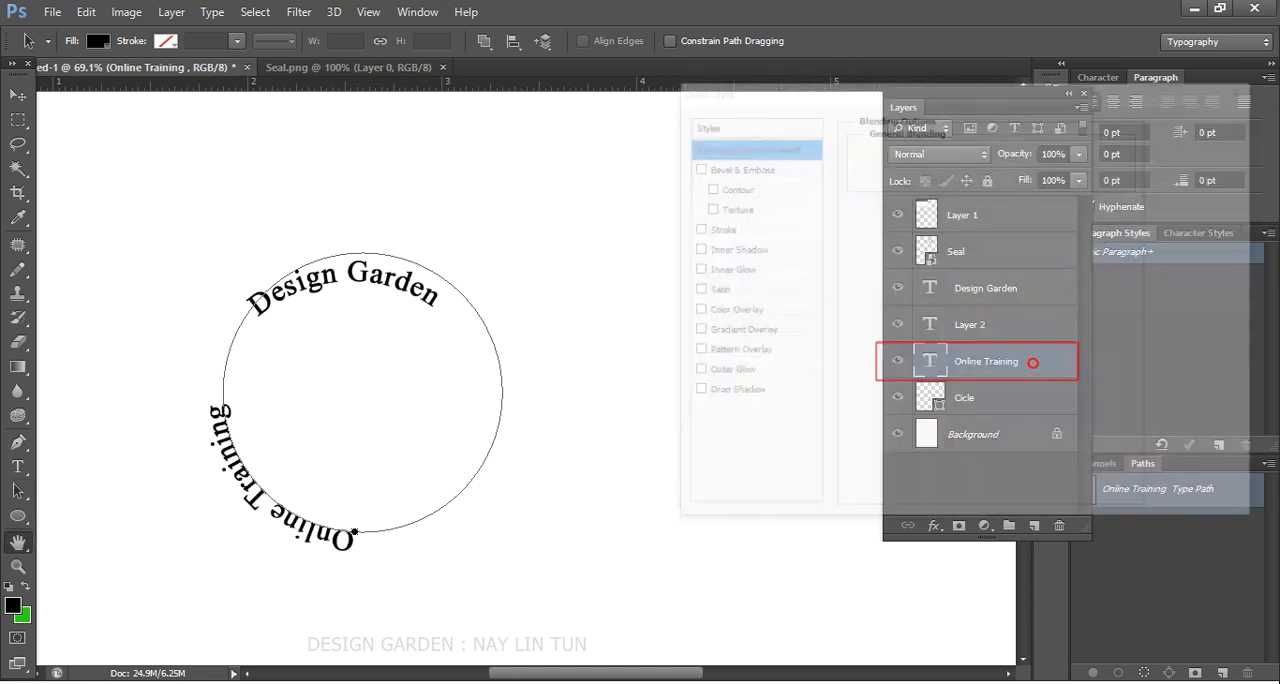
click(1208, 147)
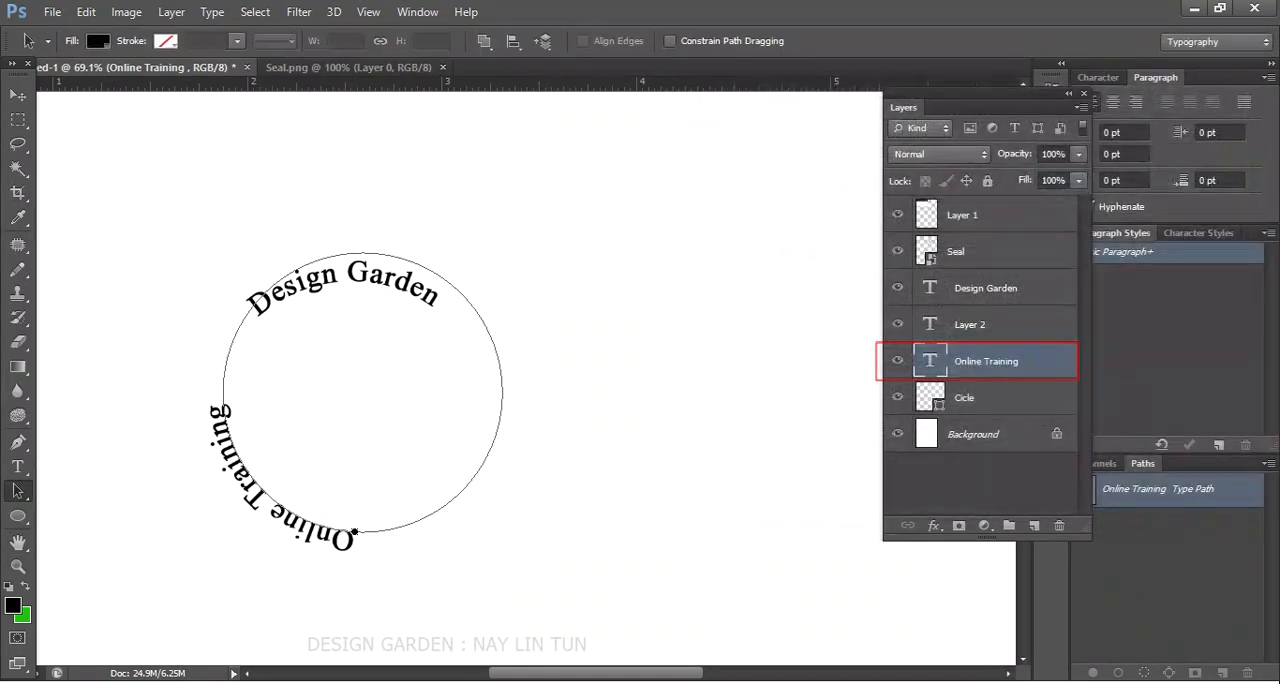
- Flip the Online Training text to the inner side of the circle path from its start point at the bottom of the circle
scroll(354, 526, up, 6)
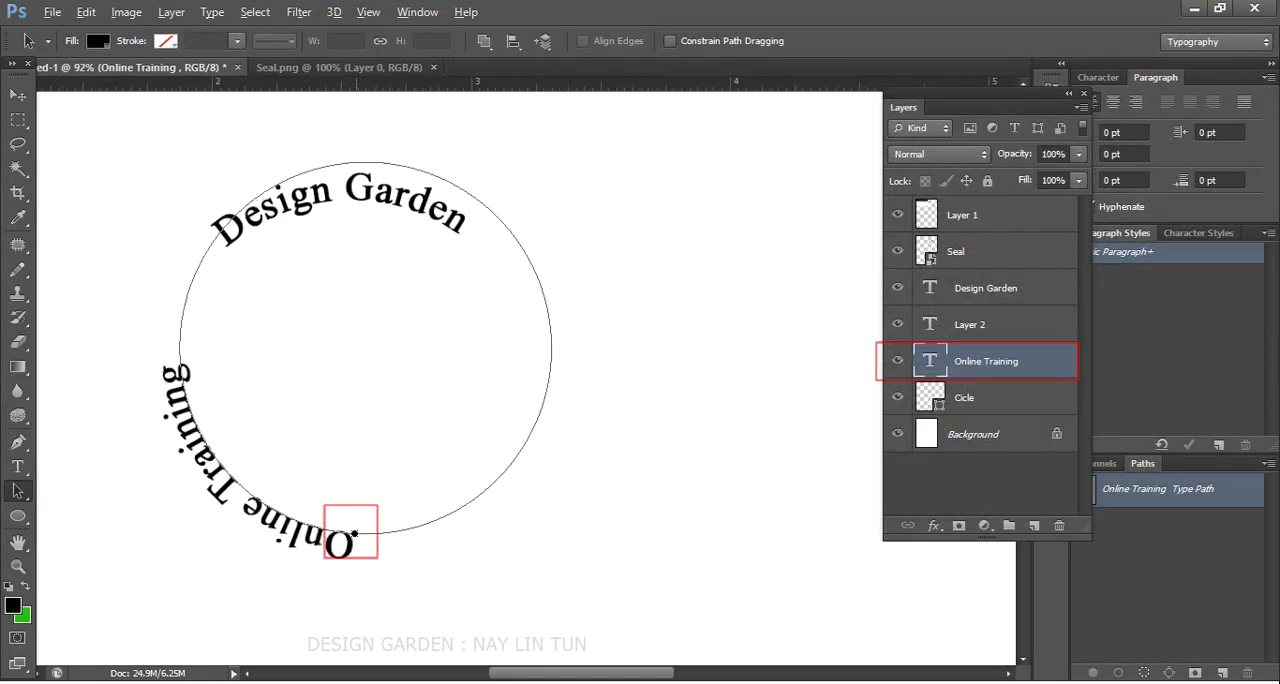
key(alt)
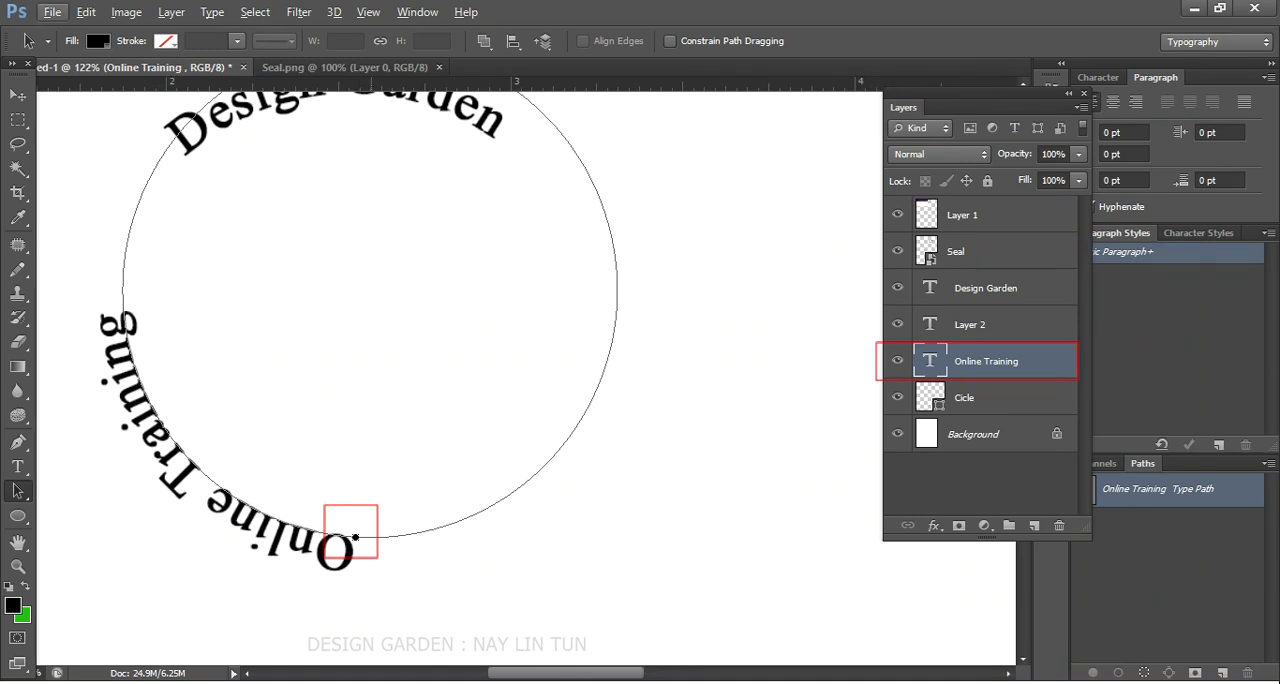
scroll(355, 537, up, 2)
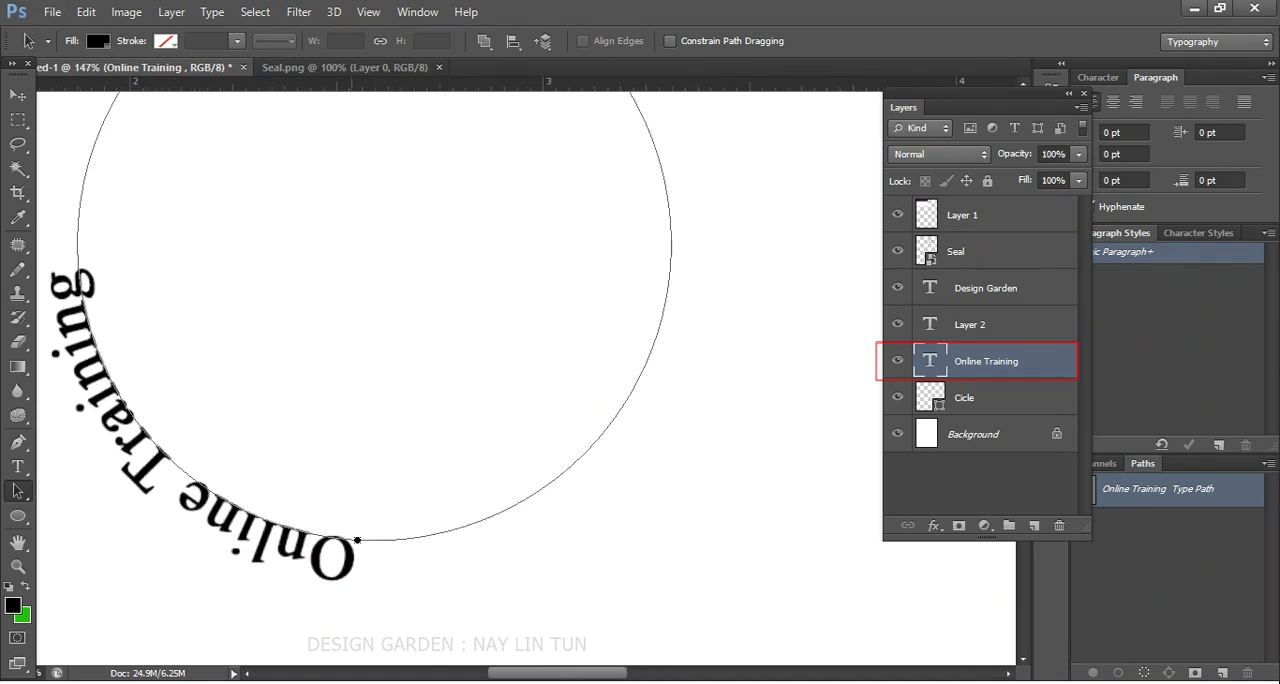
scroll(358, 540, up, 6)
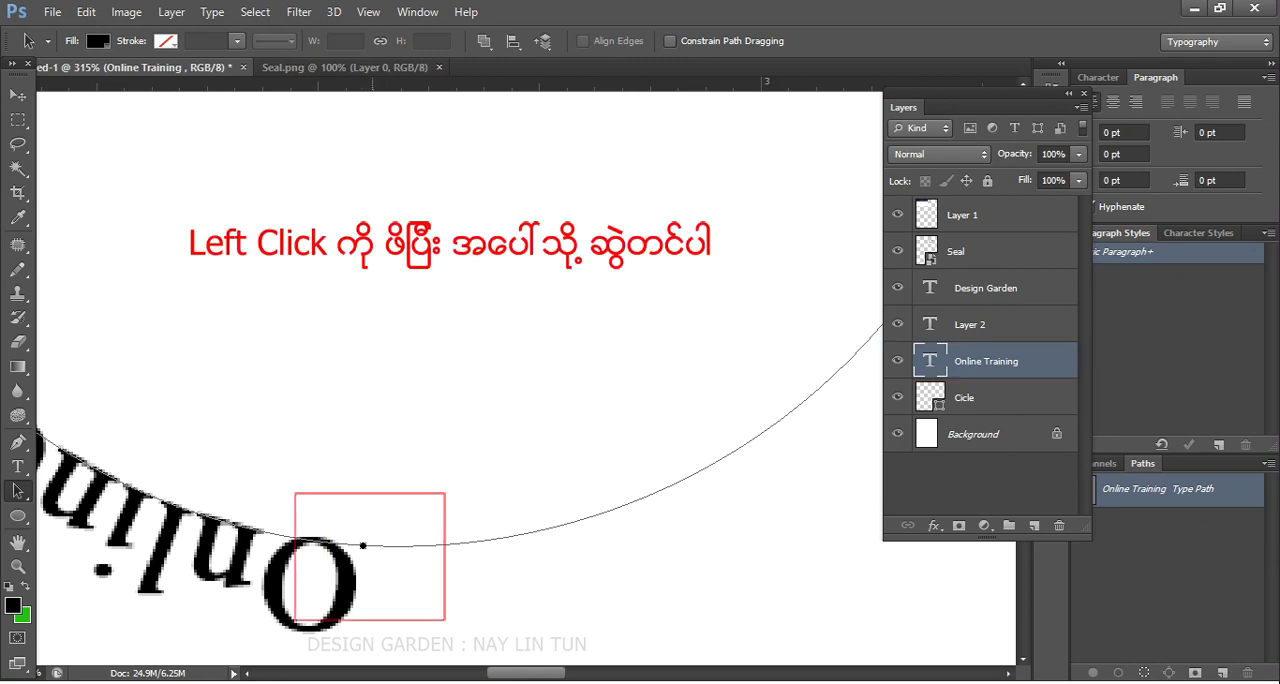
drag(372, 547, 364, 532)
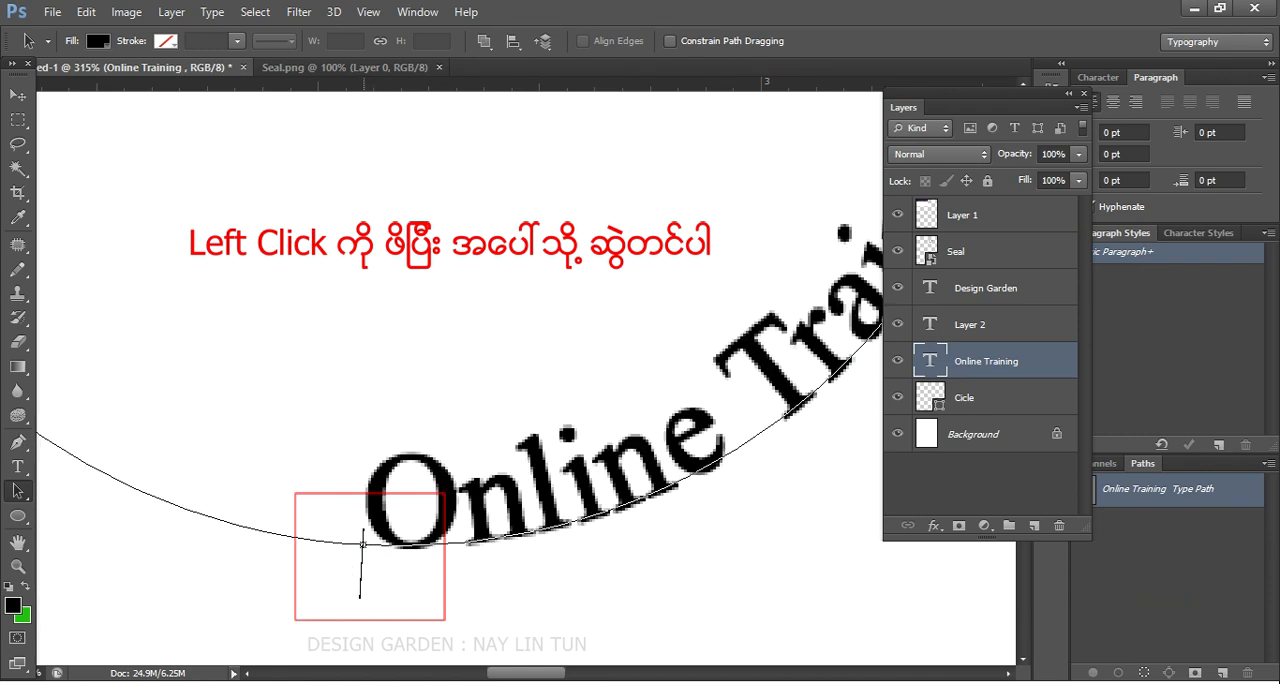
drag(364, 532, 364, 505)
scroll(365, 497, down, 5)
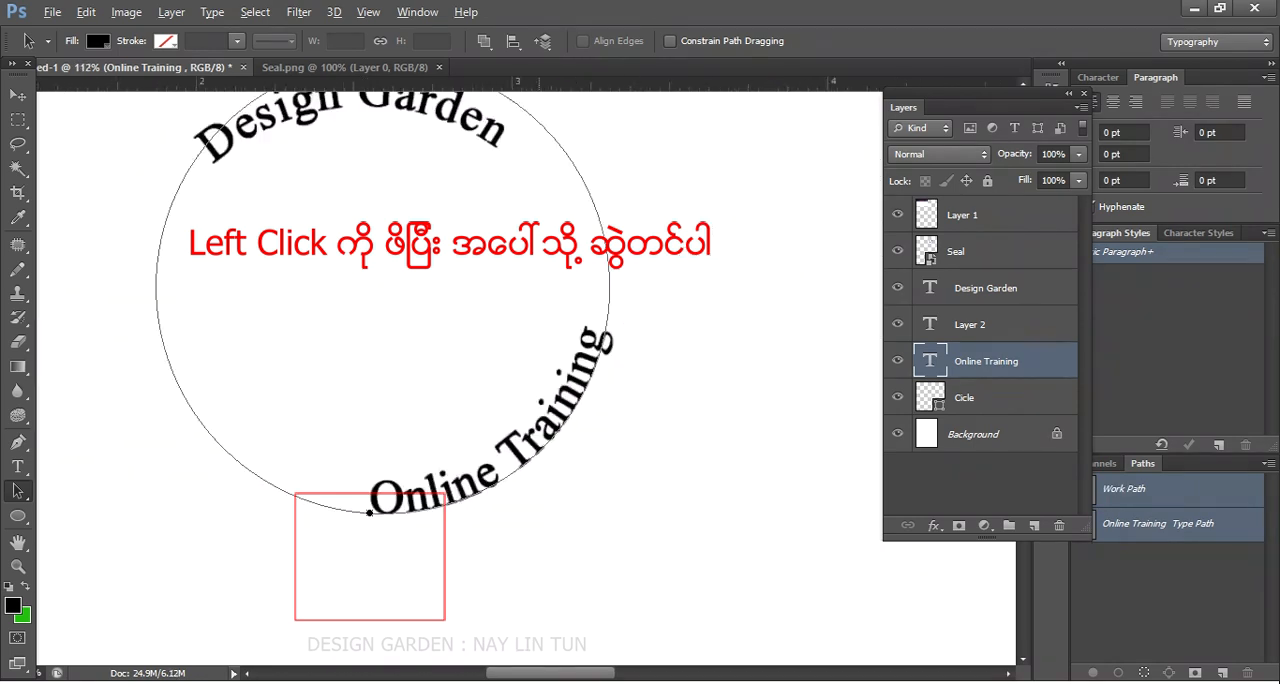
scroll(618, 500, down, 1)
- Move the Design Garden text up and to the right so it sits centred over the circle's upper edge
click(18, 95)
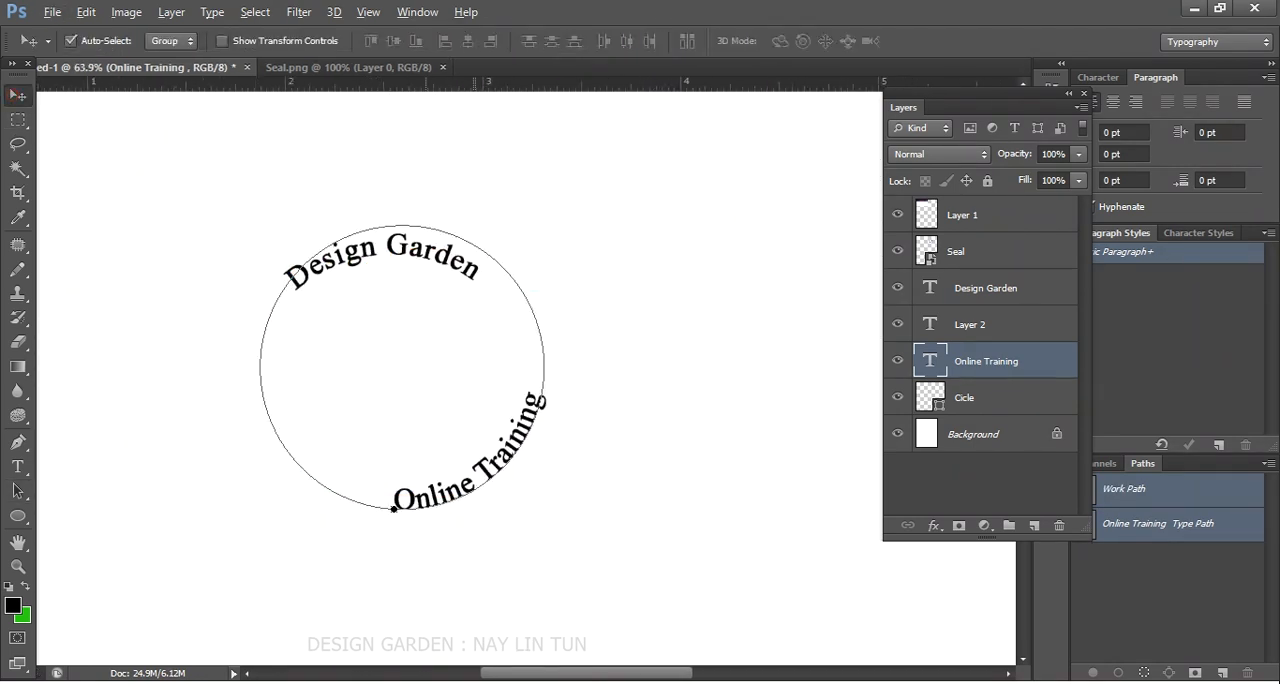
scroll(437, 393, down, 3)
drag(395, 288, 430, 254)
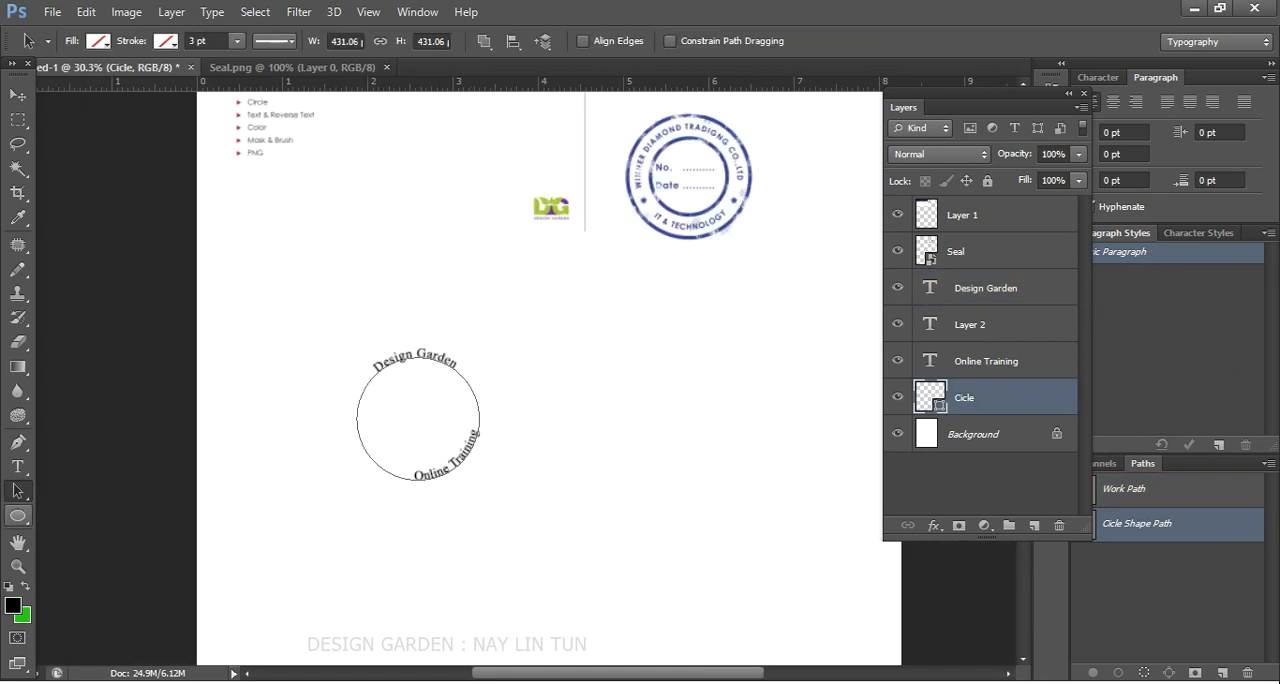
- Give the Cicle shape a solid light blue-violet stroke
key(u)
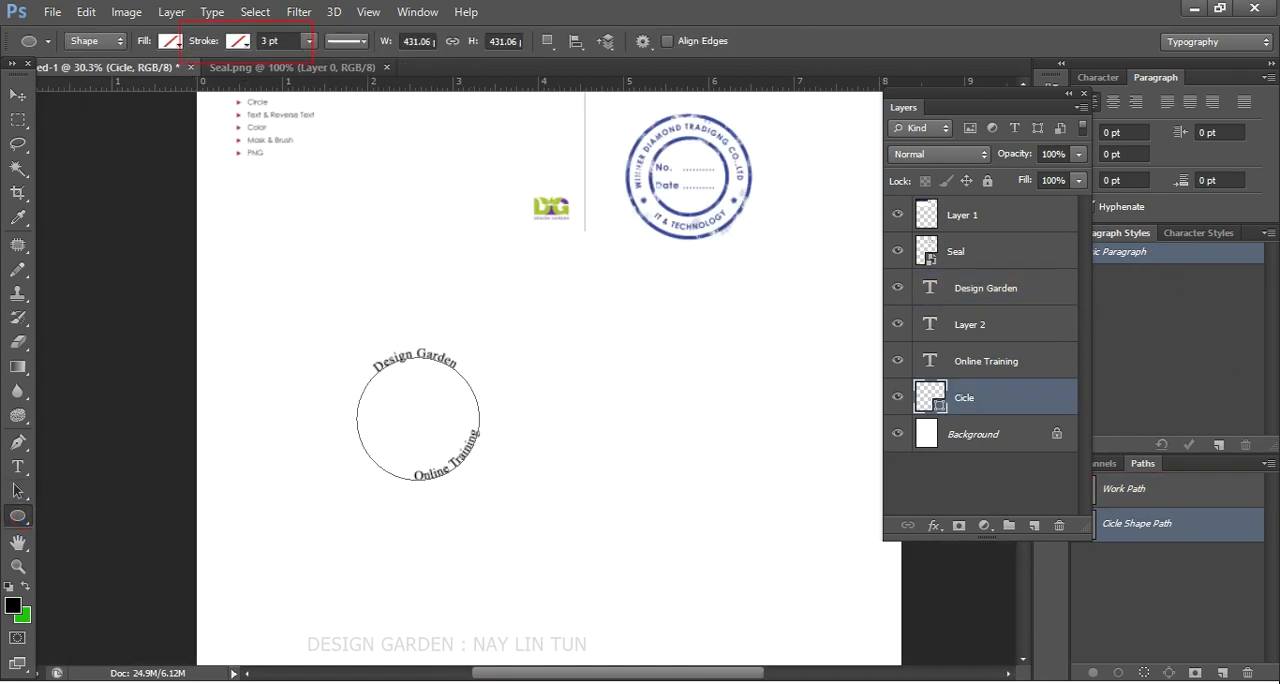
click(238, 41)
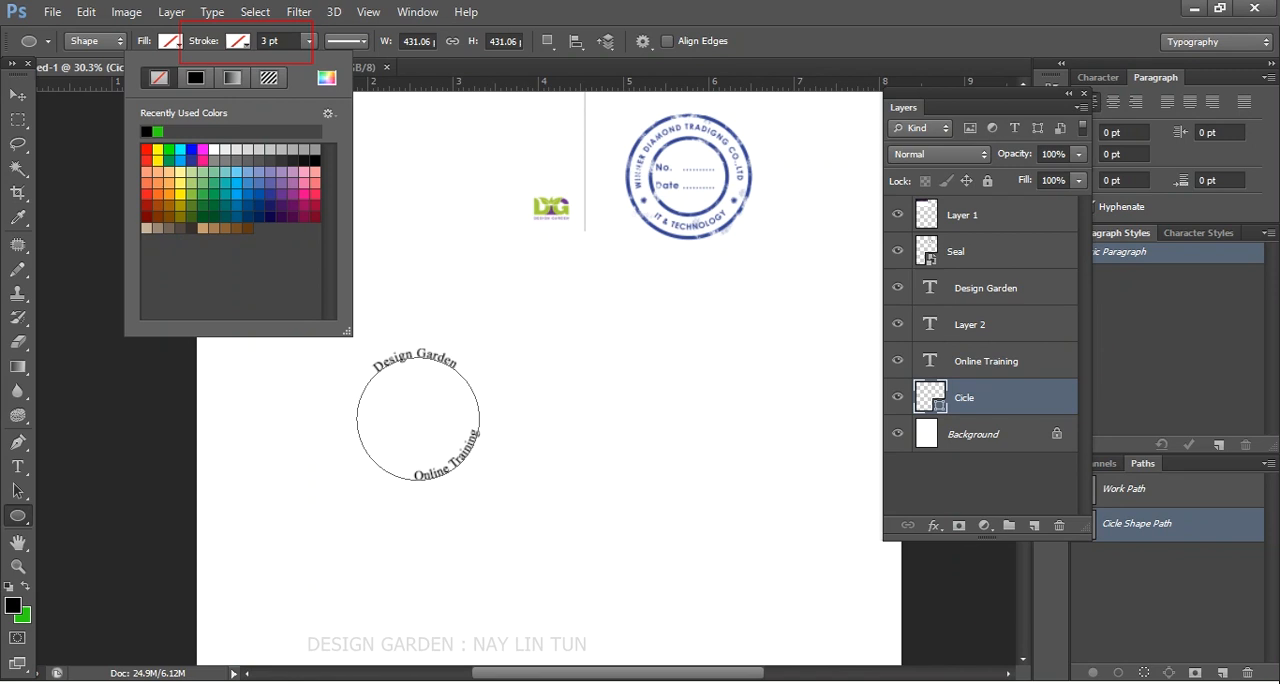
click(258, 172)
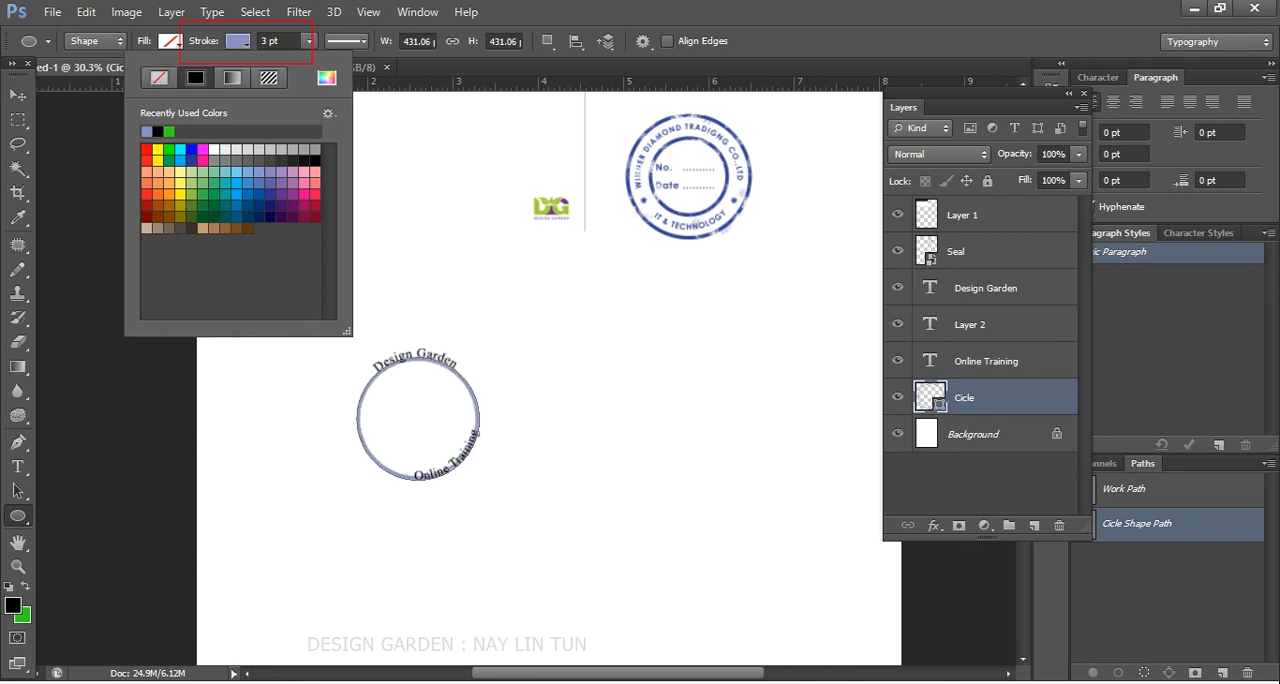
click(20, 94)
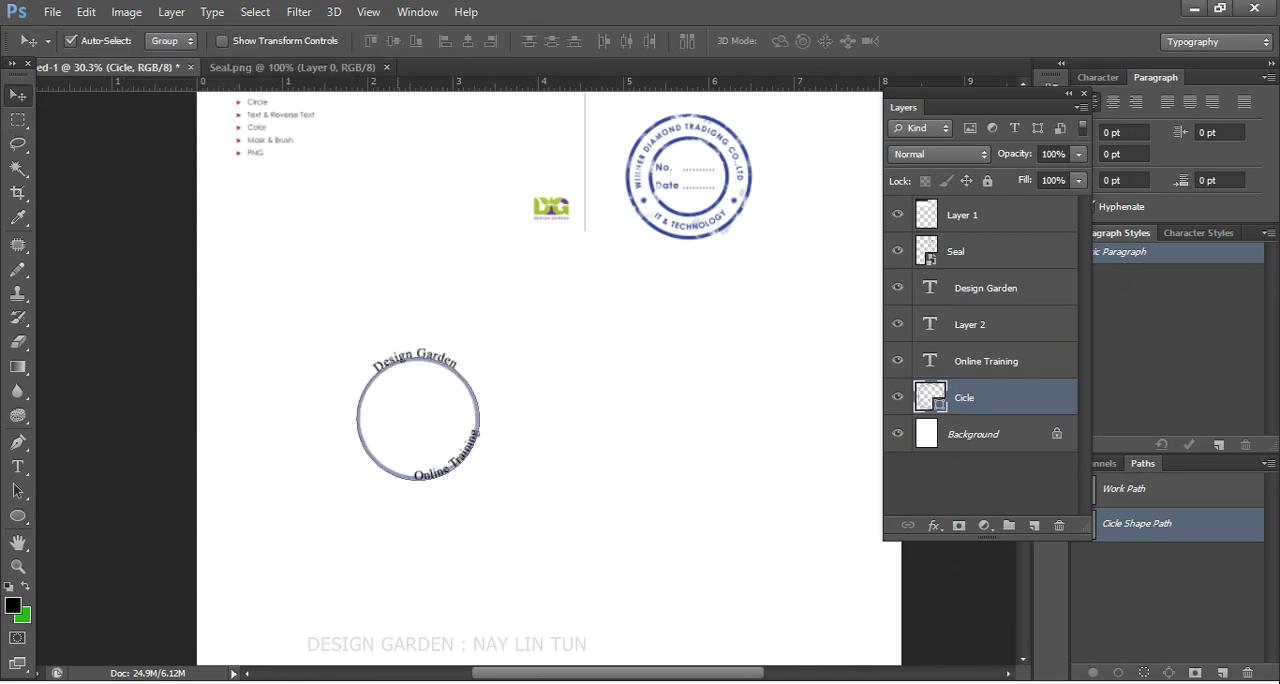
scroll(376, 401, up, 3)
scroll(420, 432, down, 2)
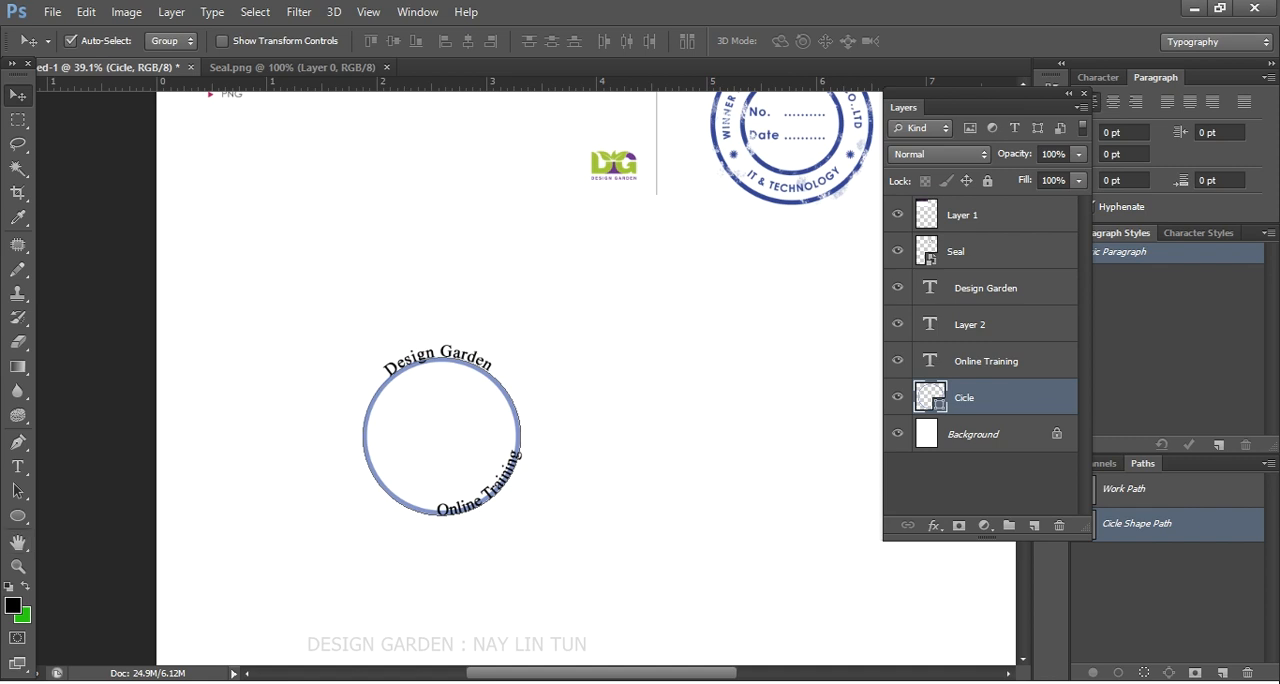
click(18, 516)
click(284, 41)
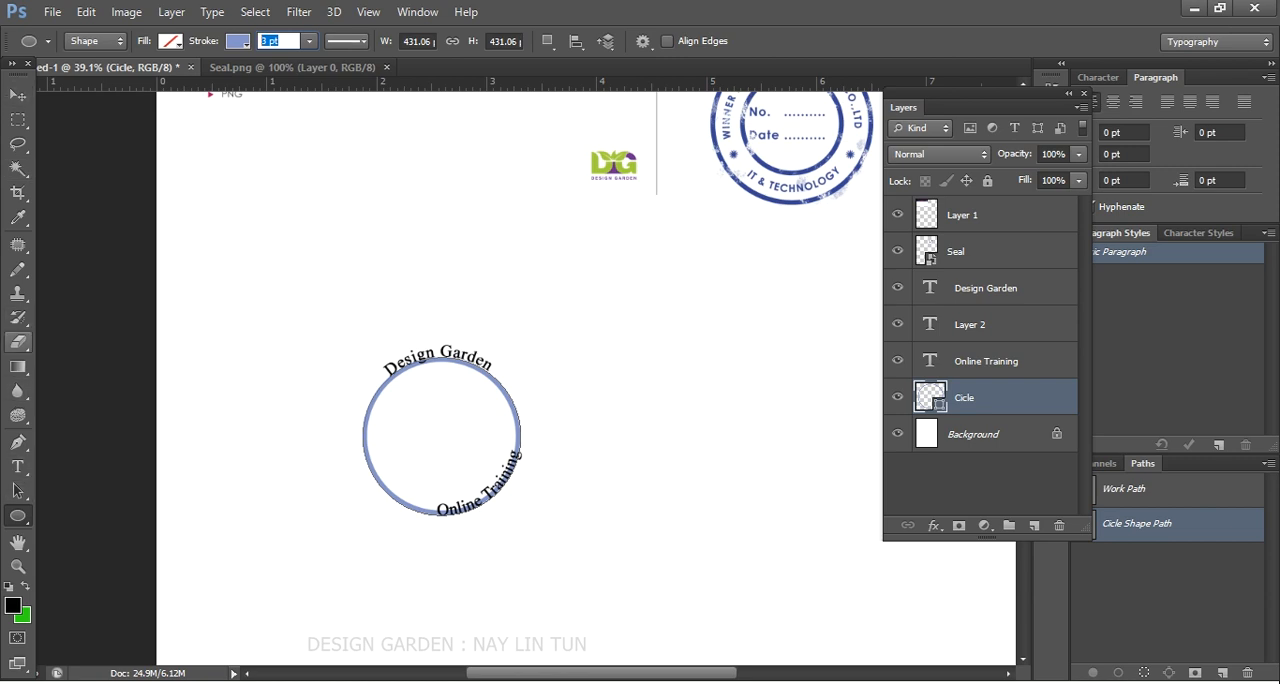
click(18, 95)
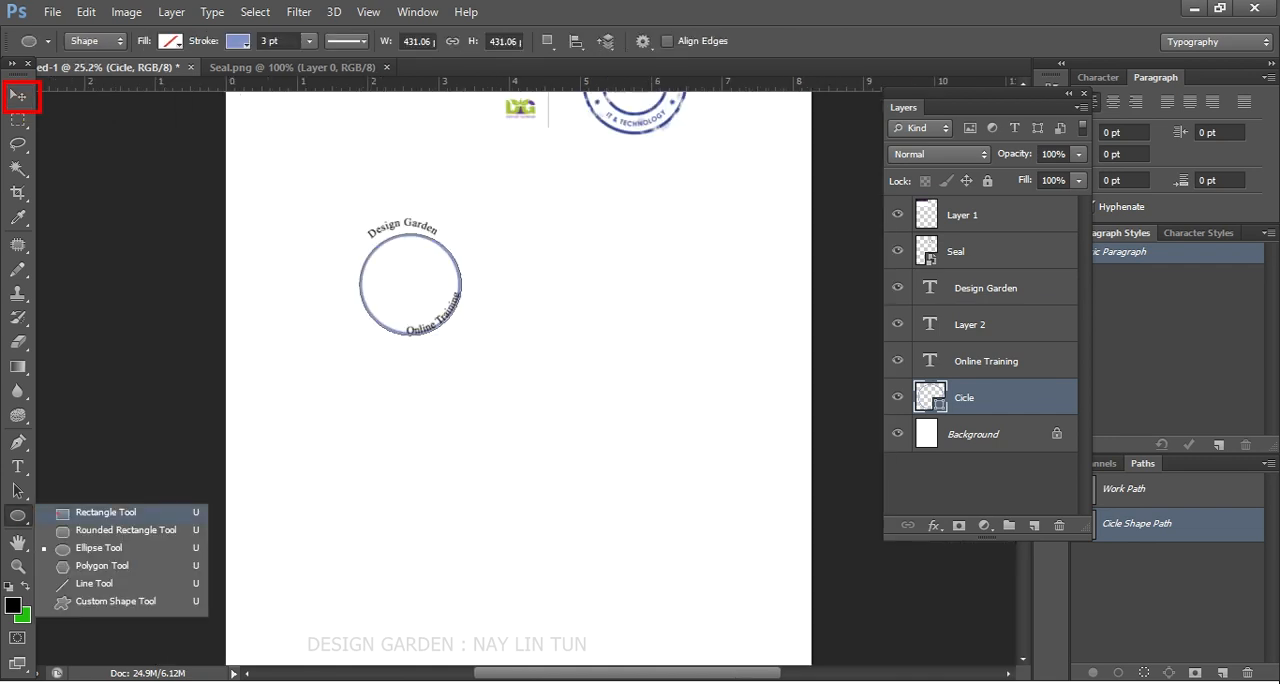
- Draw a rectangle to the right of the circle and set its width and height to 1.5 in each
click(105, 512)
drag(529, 258, 700, 423)
click(437, 42)
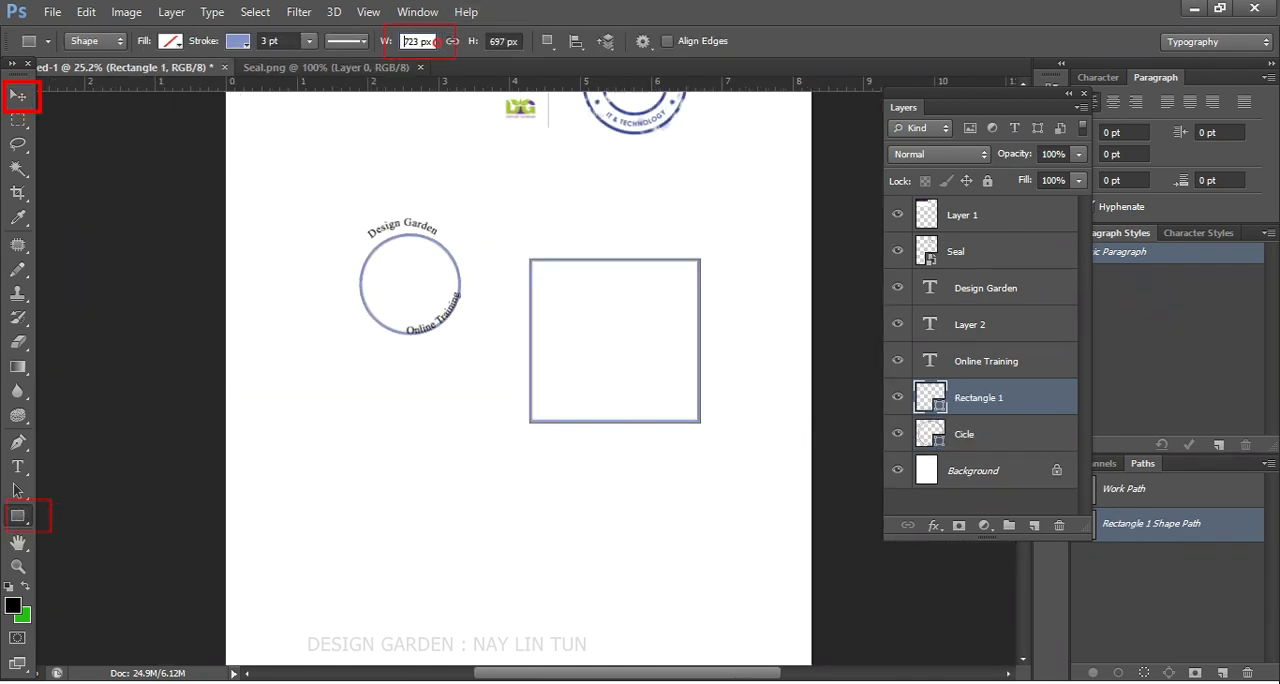
drag(436, 42, 402, 42)
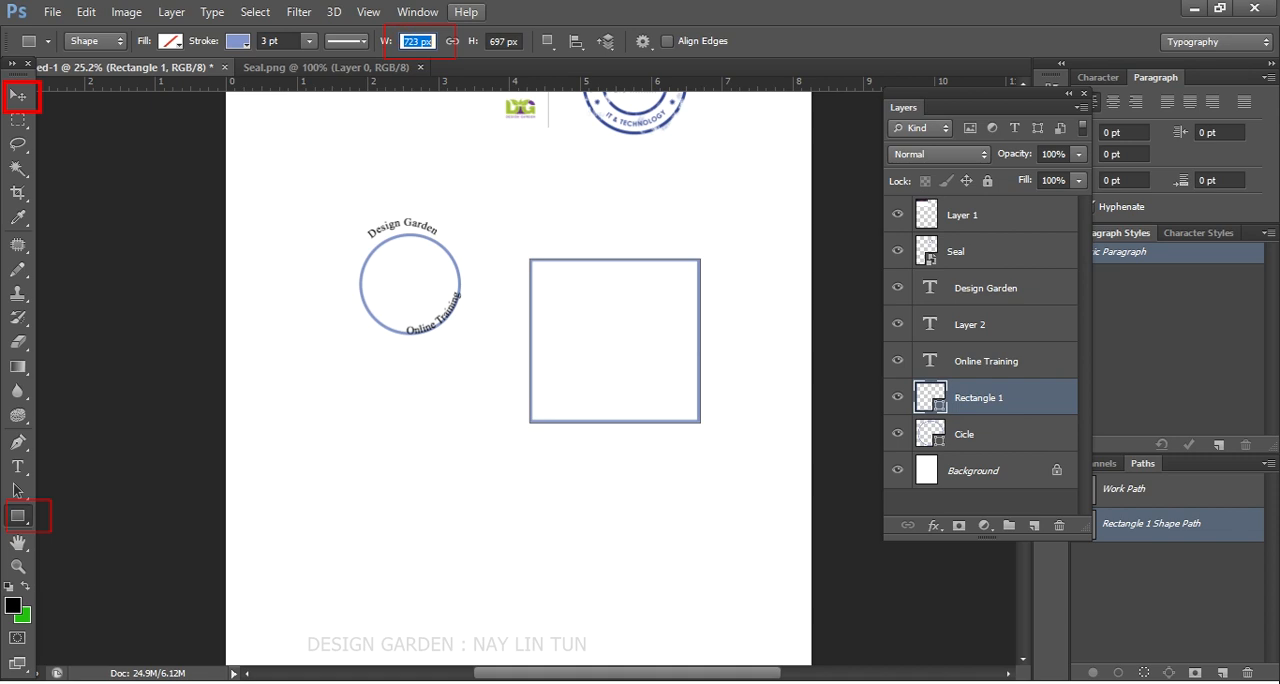
text(1.5in)
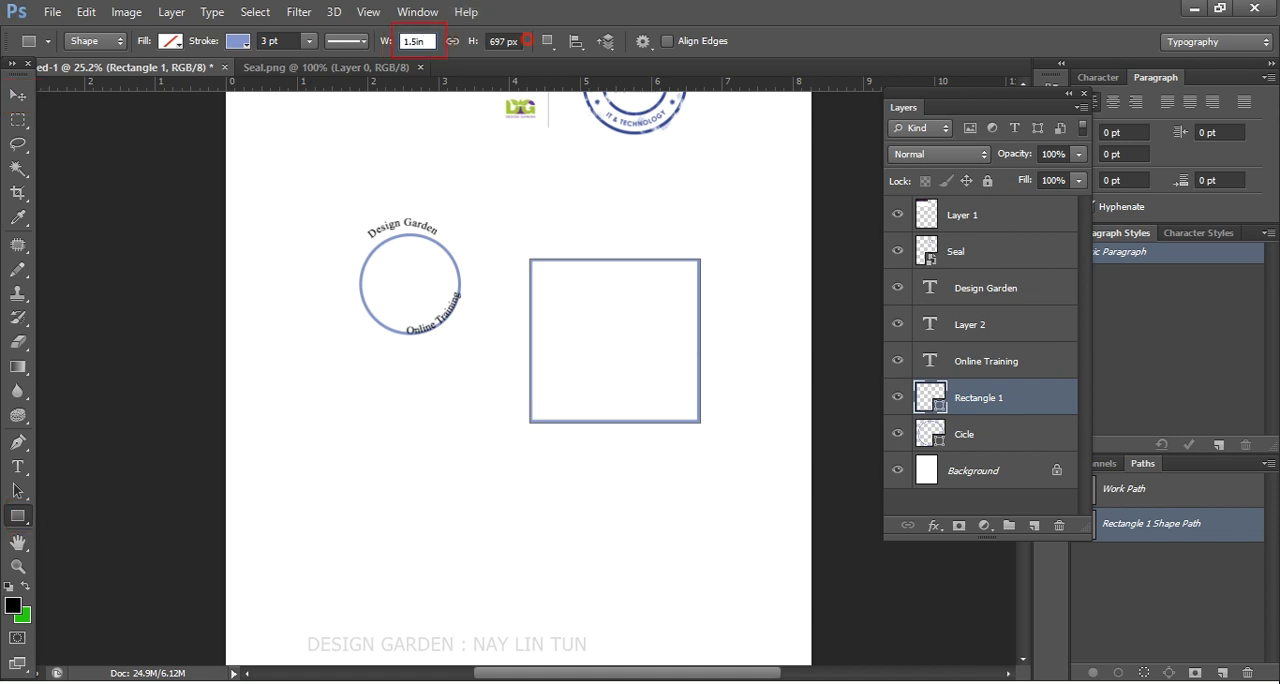
key(Tab)
text(1)
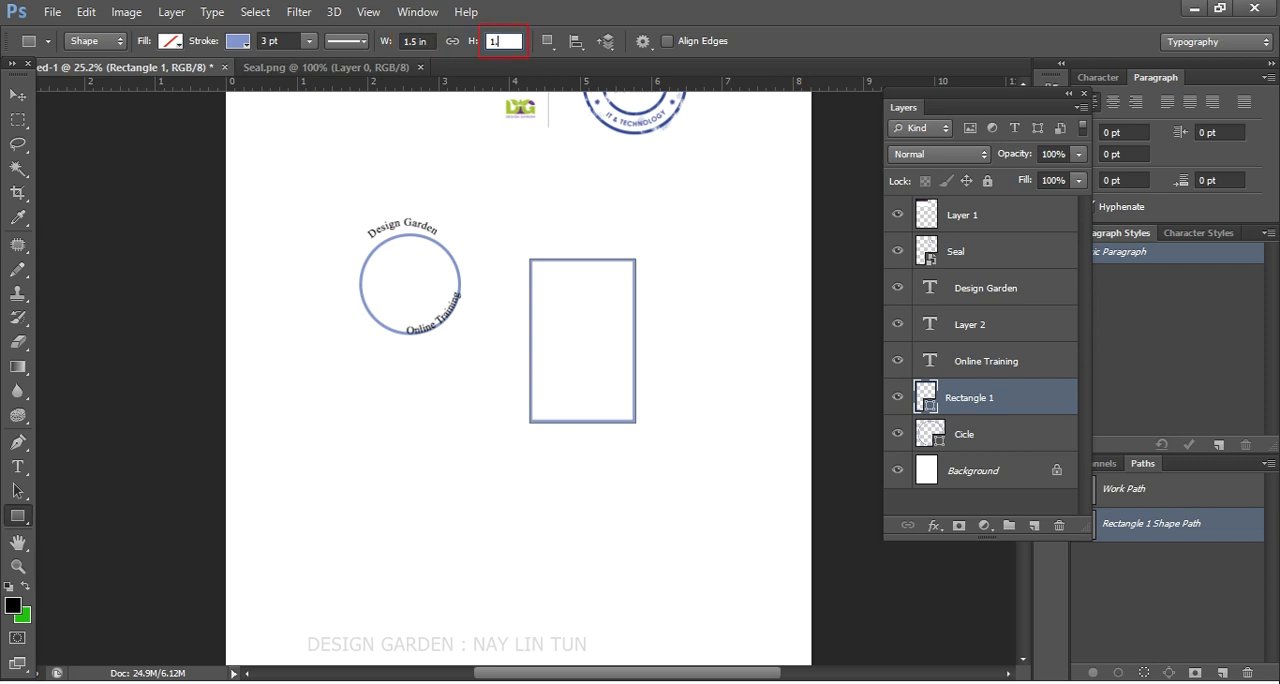
text(.5)
key(Return)
- Undock the toolbox as a floating two-column palette and keep the rulers shown along the canvas
key(v)
scroll(647, 407, down, 1)
key(ctrl+r)
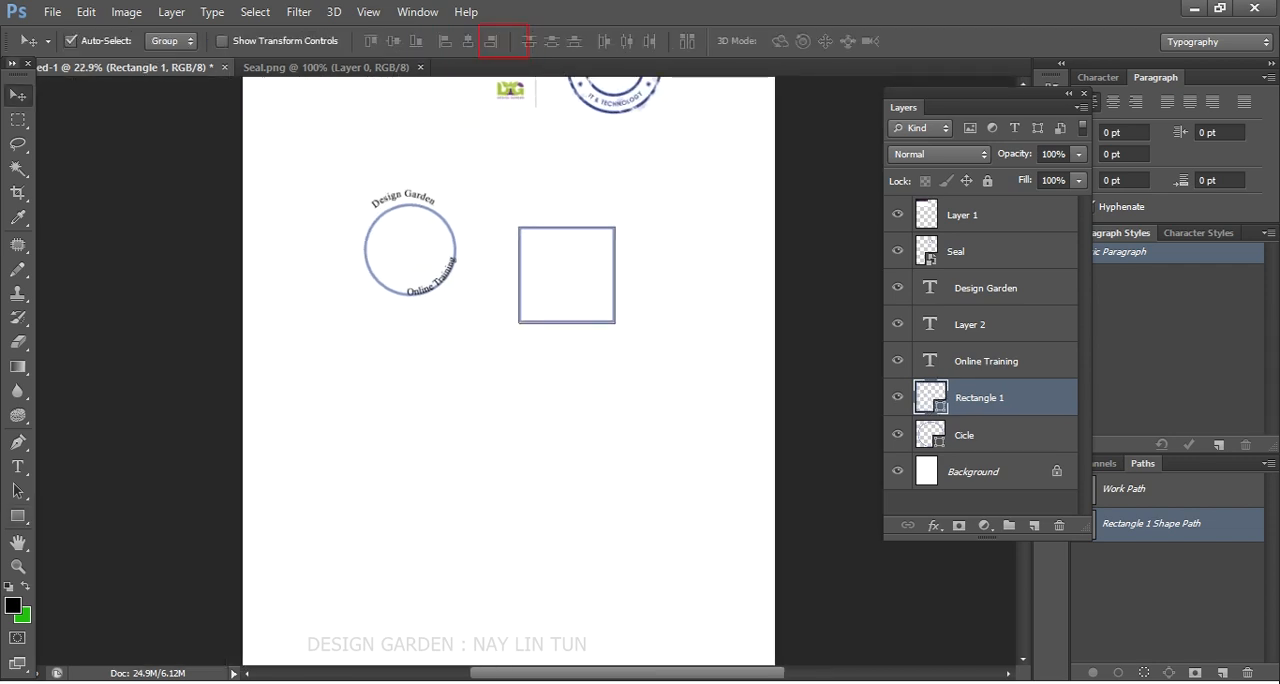
click(12, 63)
drag(14, 64, 32, 101)
key(ctrl+r)
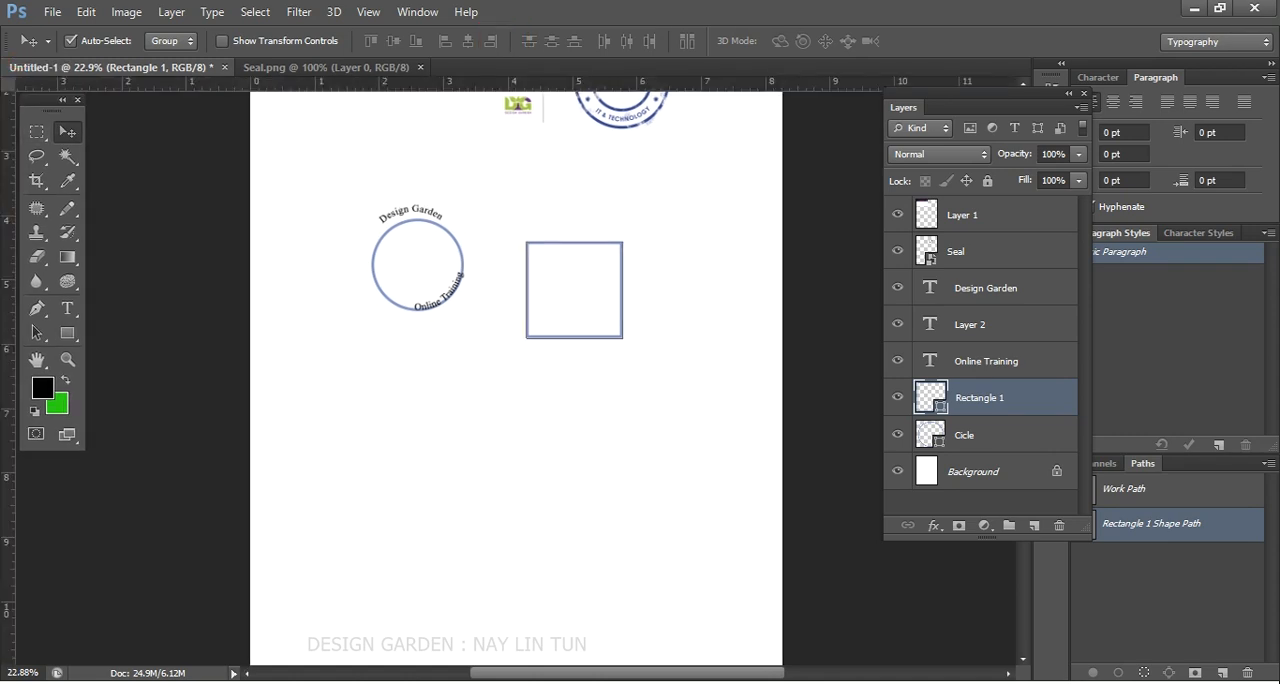
- Place two vertical and two horizontal guides along the four edges of the 1.5 in square
drag(8, 220, 528, 238)
scroll(596, 287, up, 3)
drag(8, 310, 631, 305)
drag(636, 82, 680, 353)
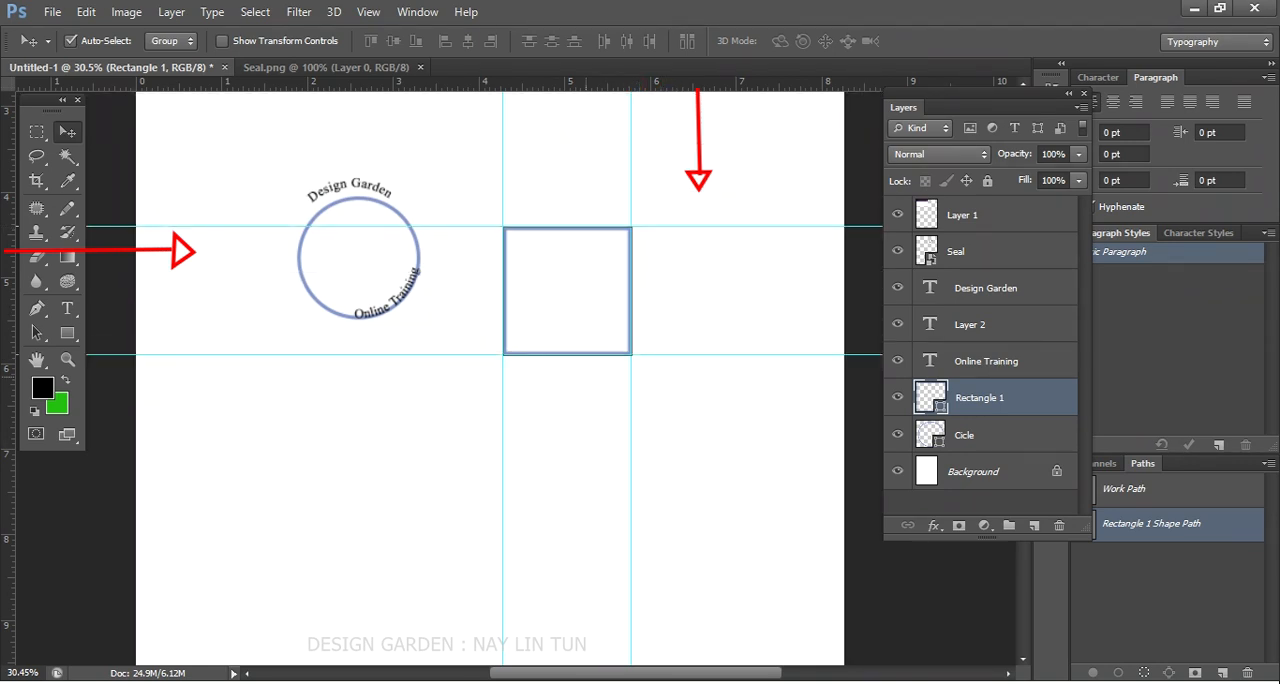
scroll(583, 373, up, 2)
scroll(637, 357, down, 2)
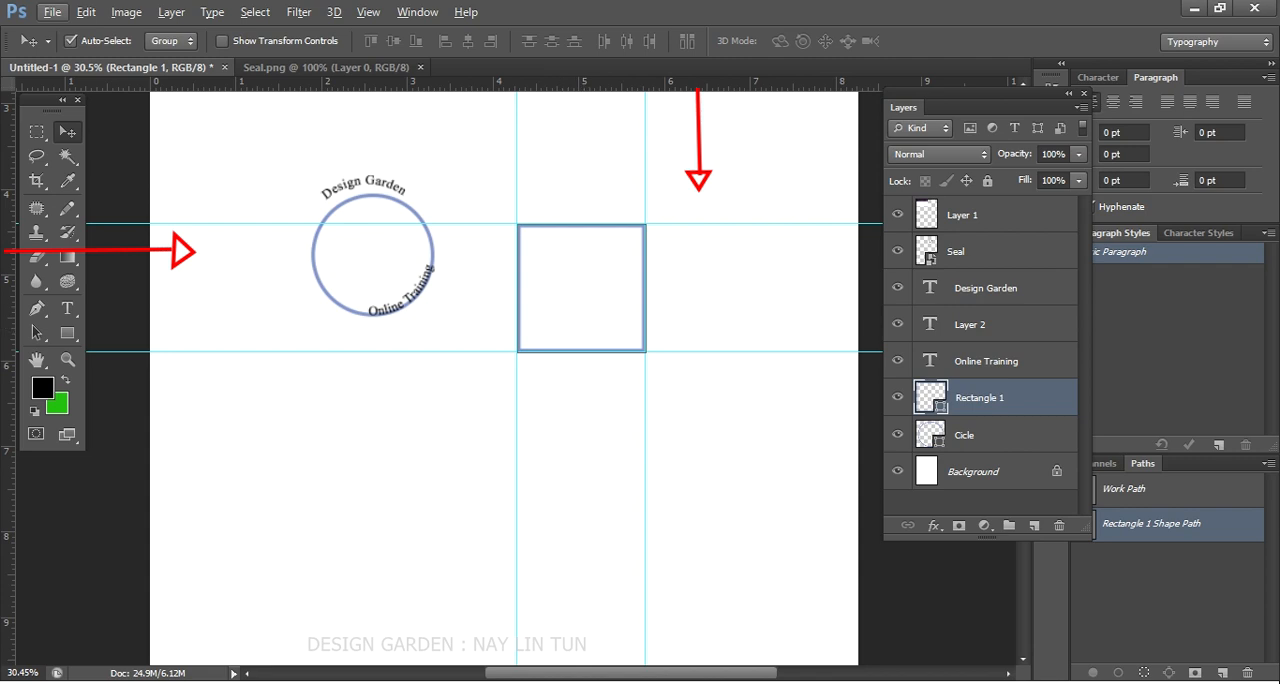
scroll(546, 283, up, 1)
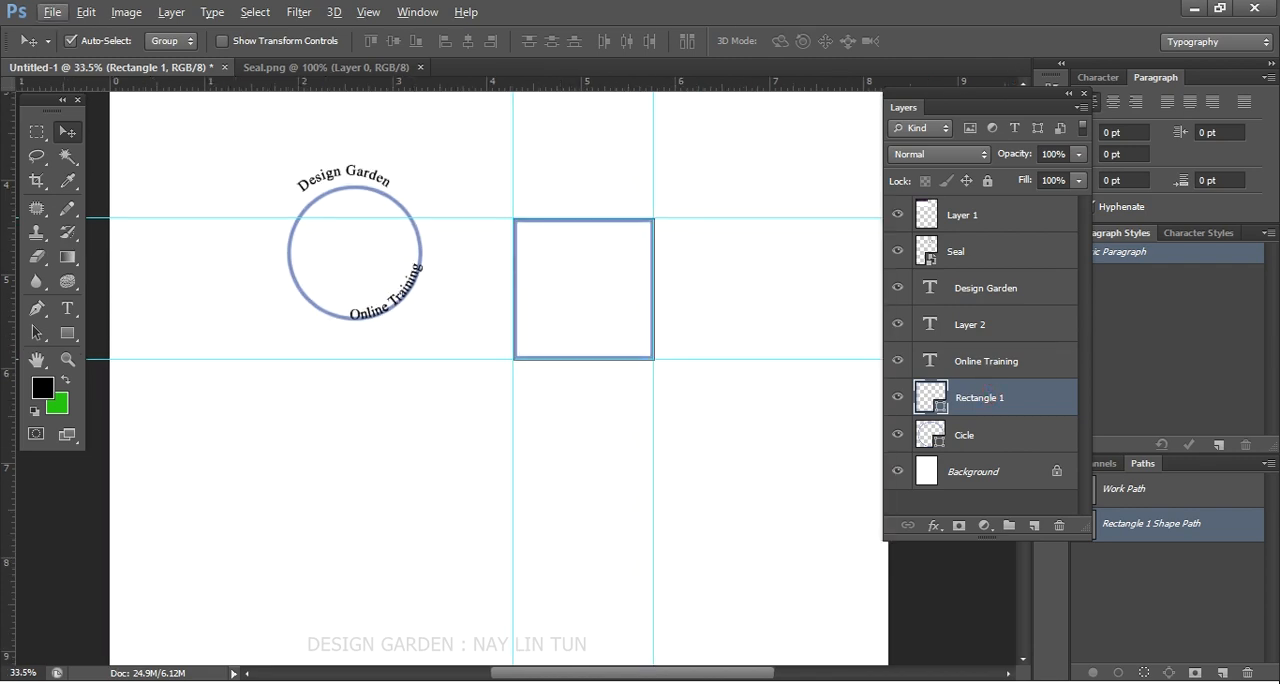
click(877, 399)
click(889, 400)
click(889, 400)
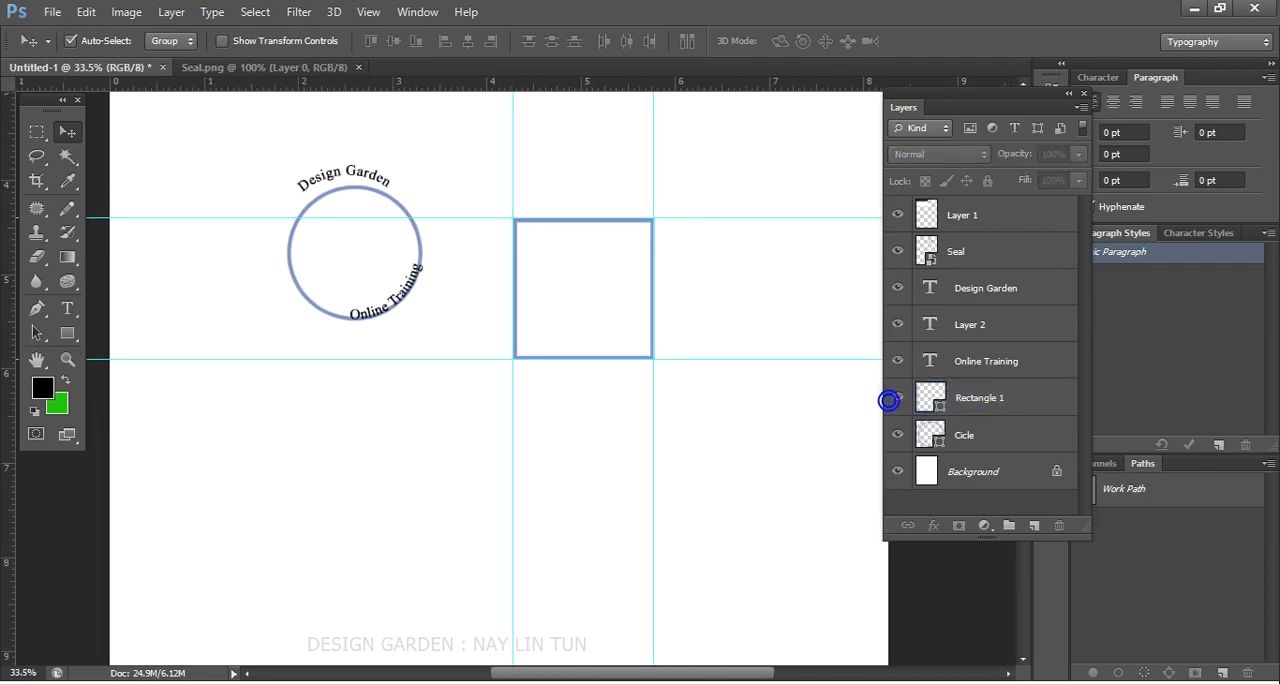
click(977, 397)
double_click(977, 397)
click(1033, 394)
double_click(1017, 397)
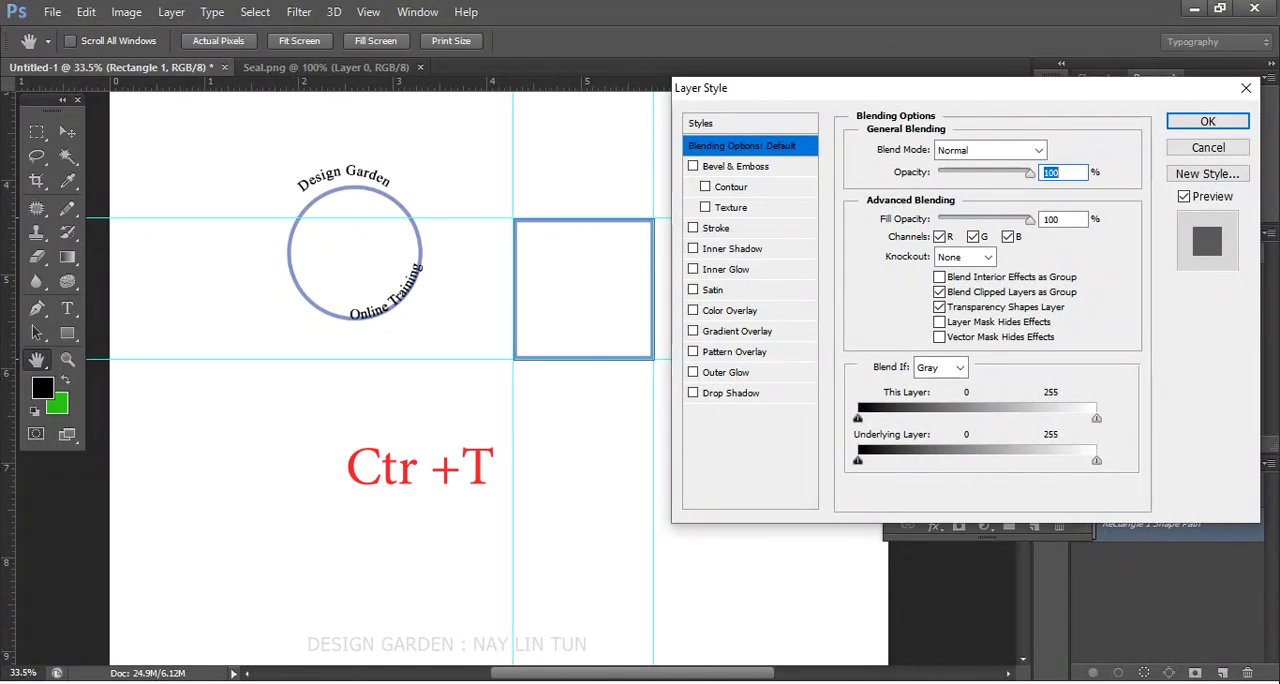
click(1208, 147)
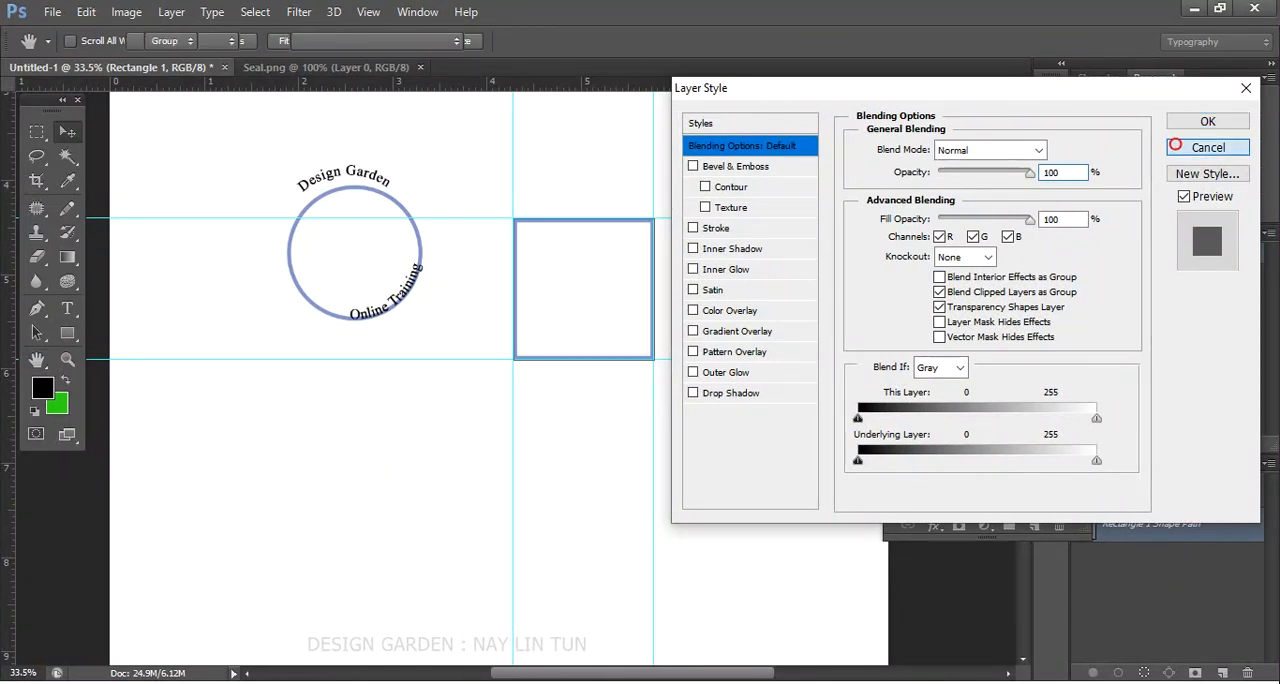
- Place one vertical and one horizontal guide through the centre of the 1.5 in square, using its transform centre point
key(ctrl+t)
key(ctrl+r)
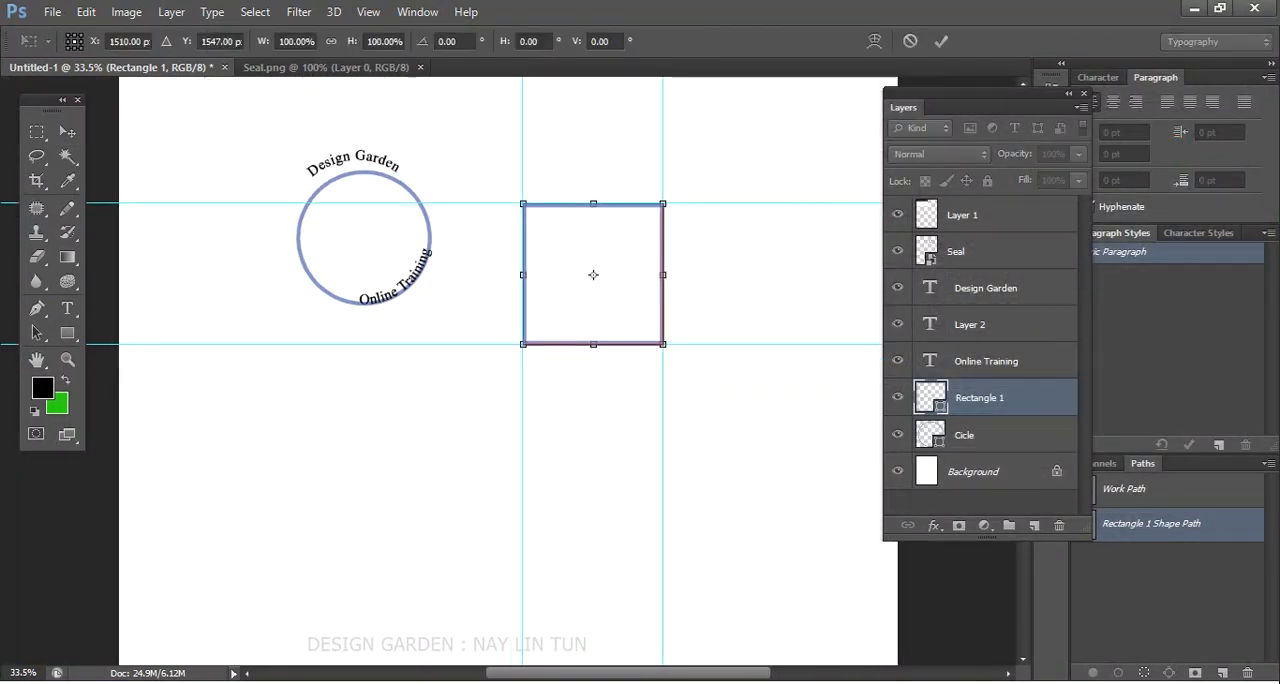
key(ctrl+r)
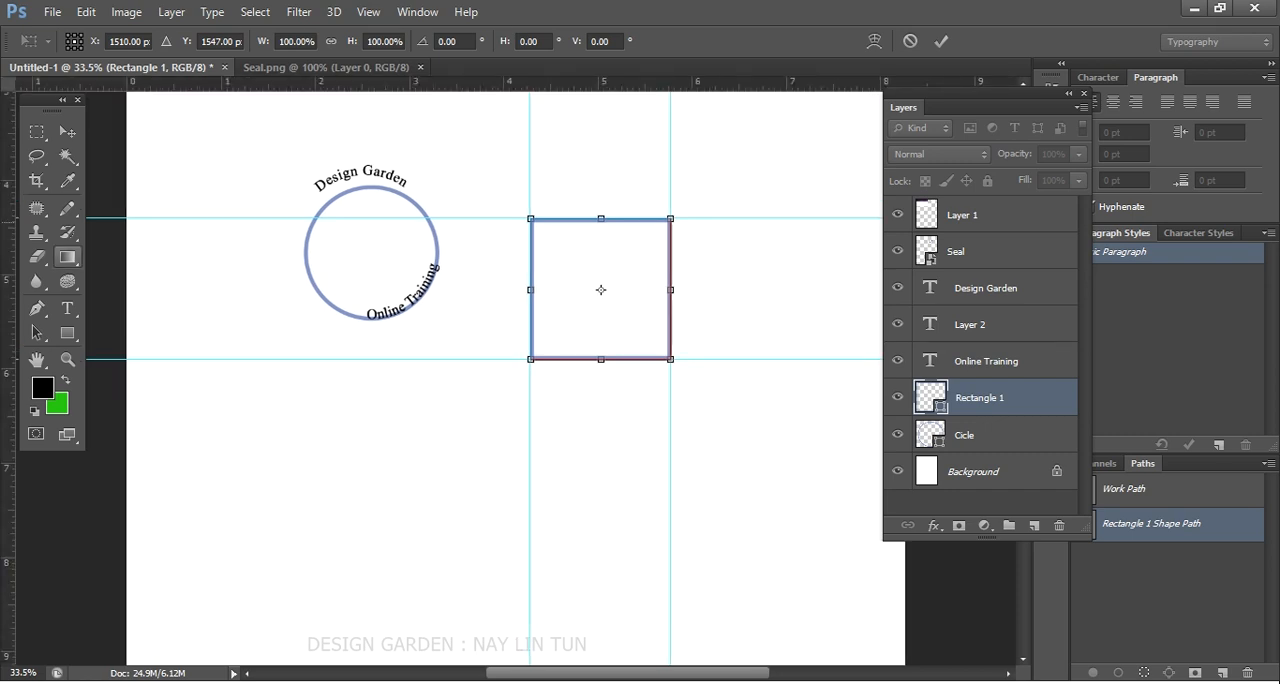
drag(8, 225, 601, 290)
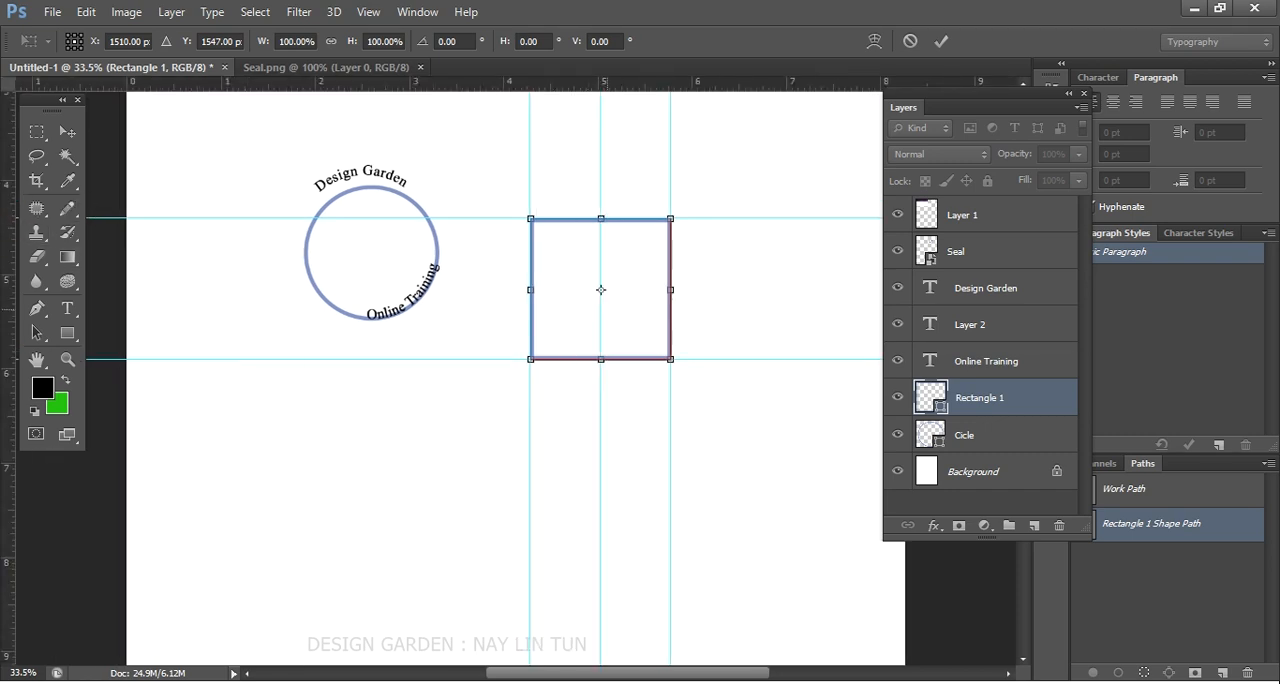
key(Return)
scroll(559, 286, up, 3)
drag(690, 82, 690, 290)
- Delete the Rectangle 1 layer, keeping the guides
click(897, 397)
click(897, 397)
click(897, 397)
click(1059, 525)
click(546, 269)
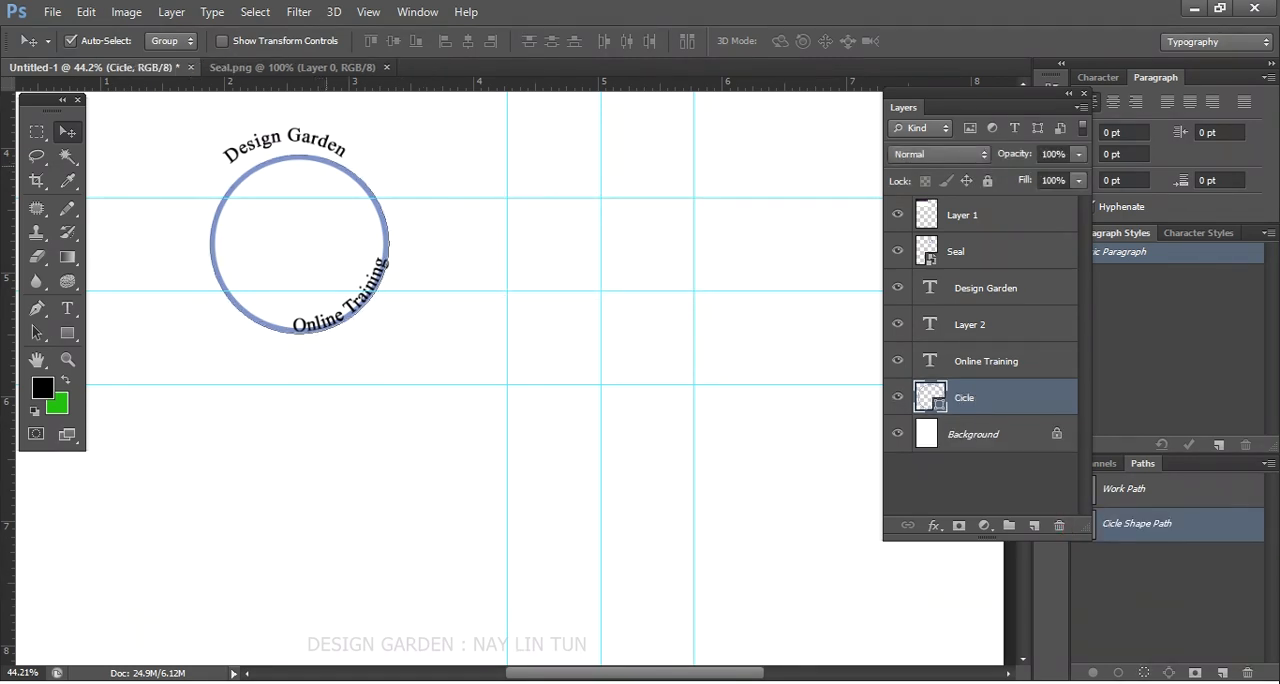
- Move the Design Garden text and the Cicle shape to the guided square, centring the circle on the guide intersection
drag(331, 162, 598, 224)
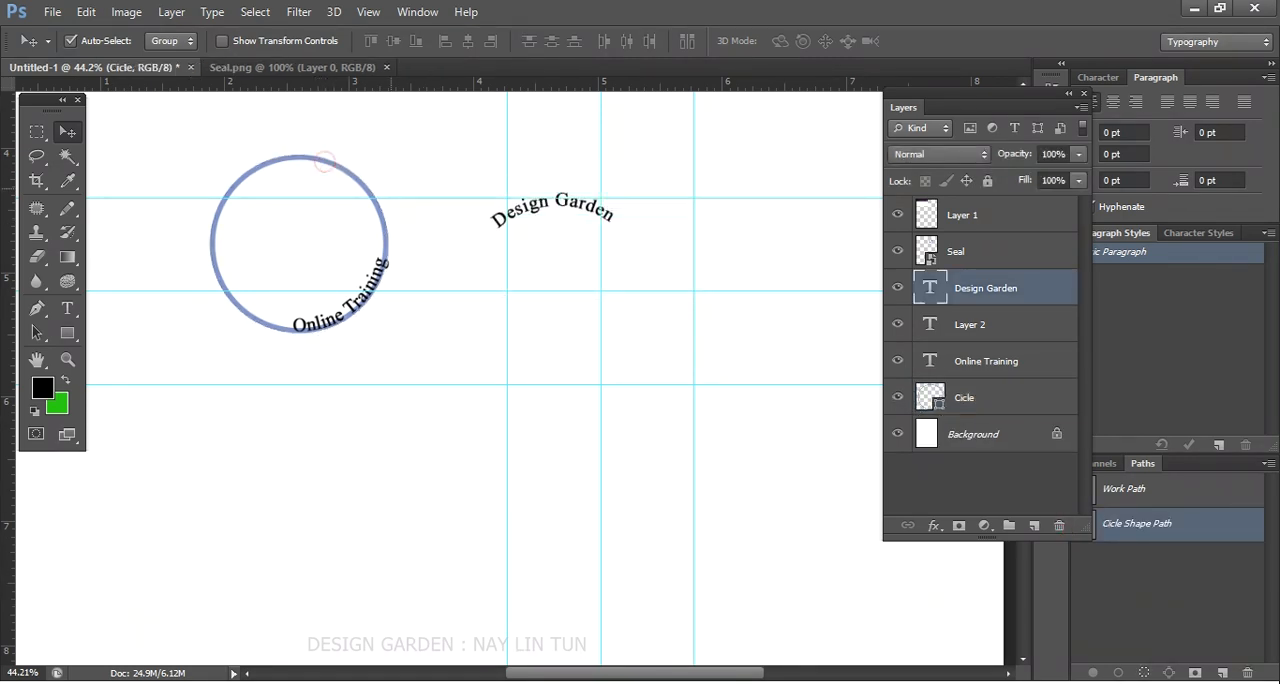
drag(302, 157, 393, 136)
key(ctrl+z)
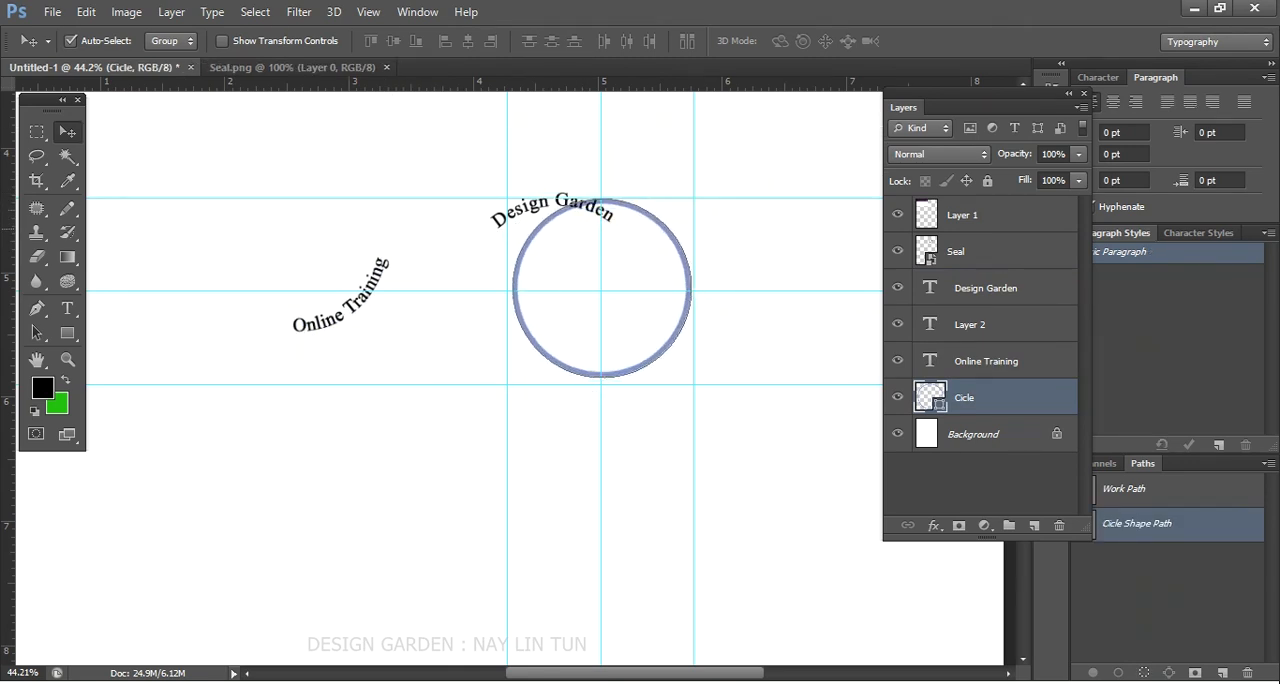
scroll(648, 278, down, 1)
scroll(648, 278, up, 3)
drag(668, 287, 668, 295)
scroll(668, 294, down, 3)
scroll(628, 183, up, 3)
click(634, 174)
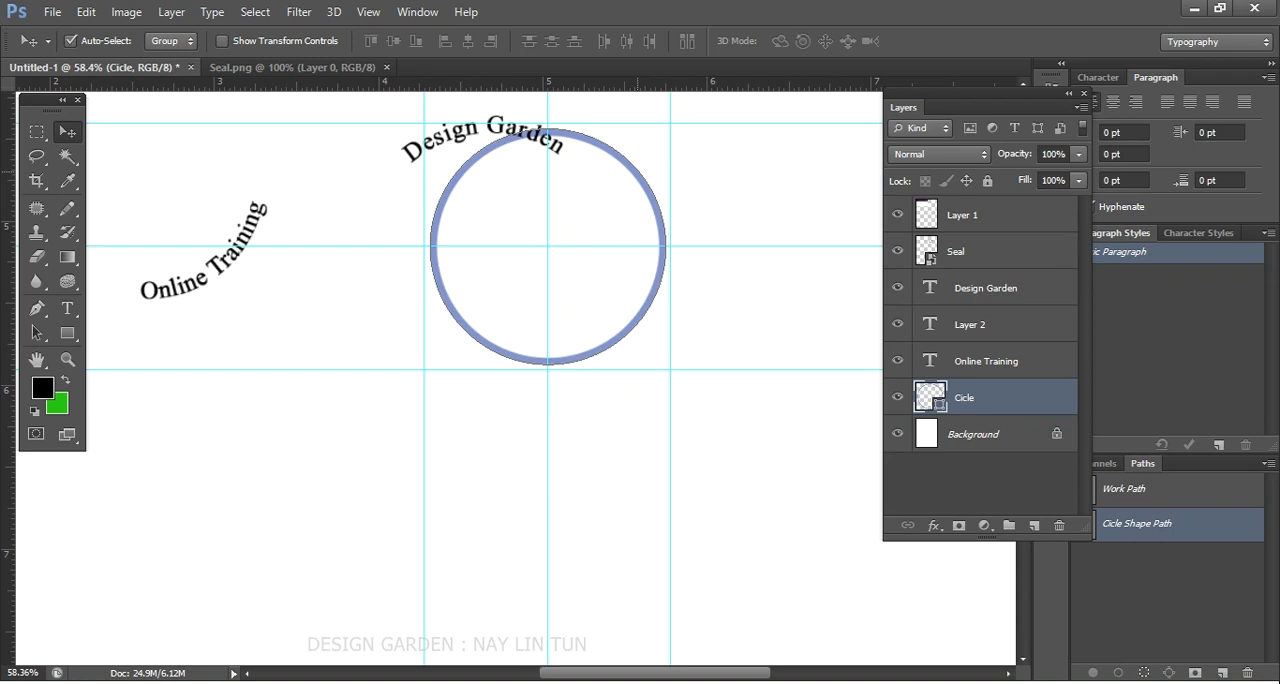
- Move the Design Garden text off the circle and scale the Cicle shape to 104.39% so it meets the outer guides
drag(483, 126, 330, 98)
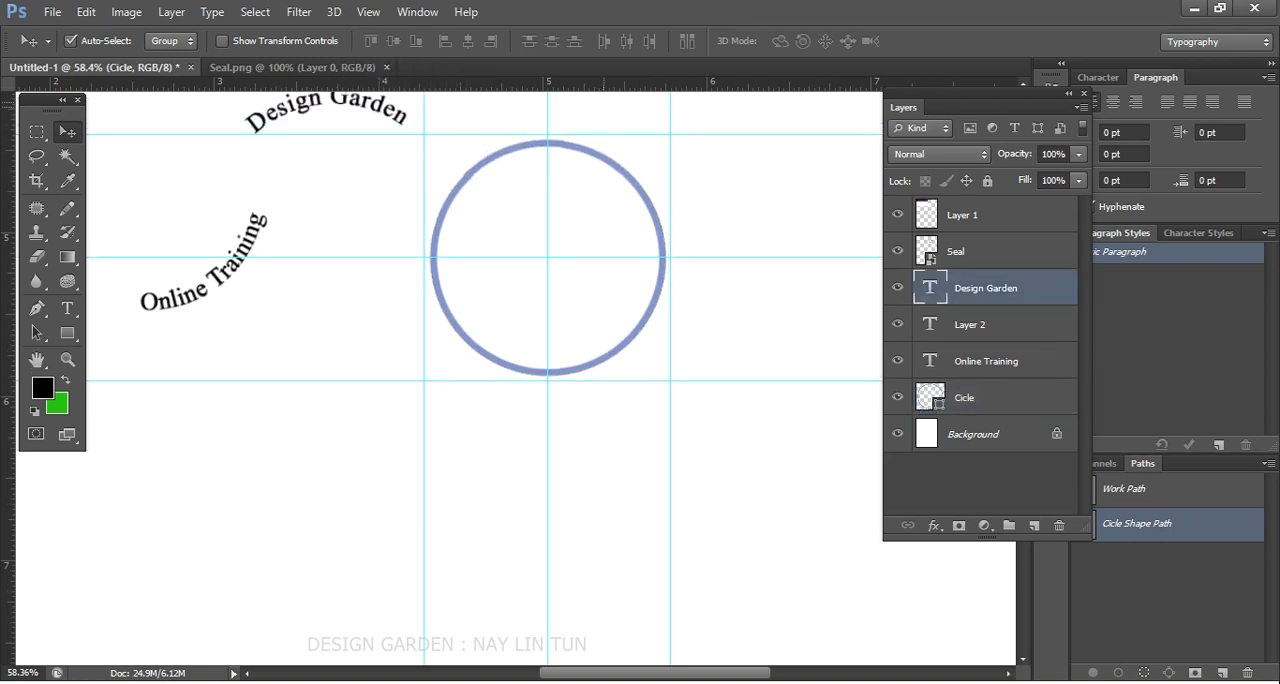
click(617, 168)
key(ctrl+t)
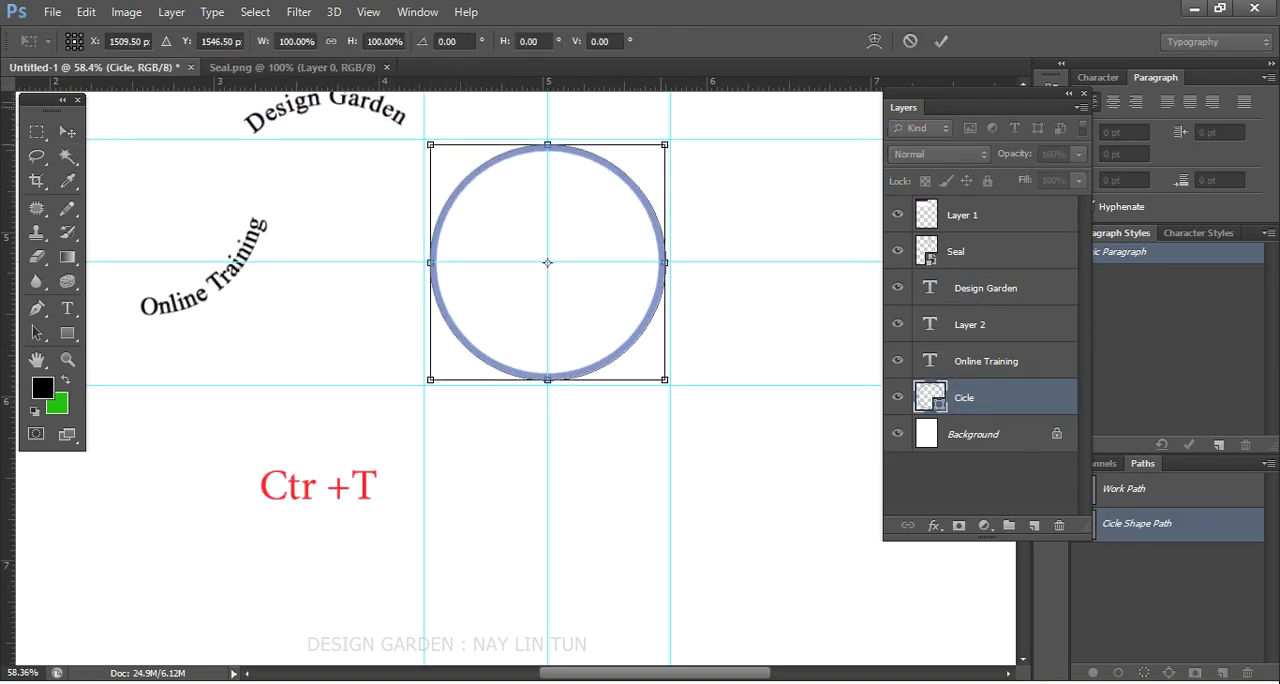
drag(668, 143, 670, 140)
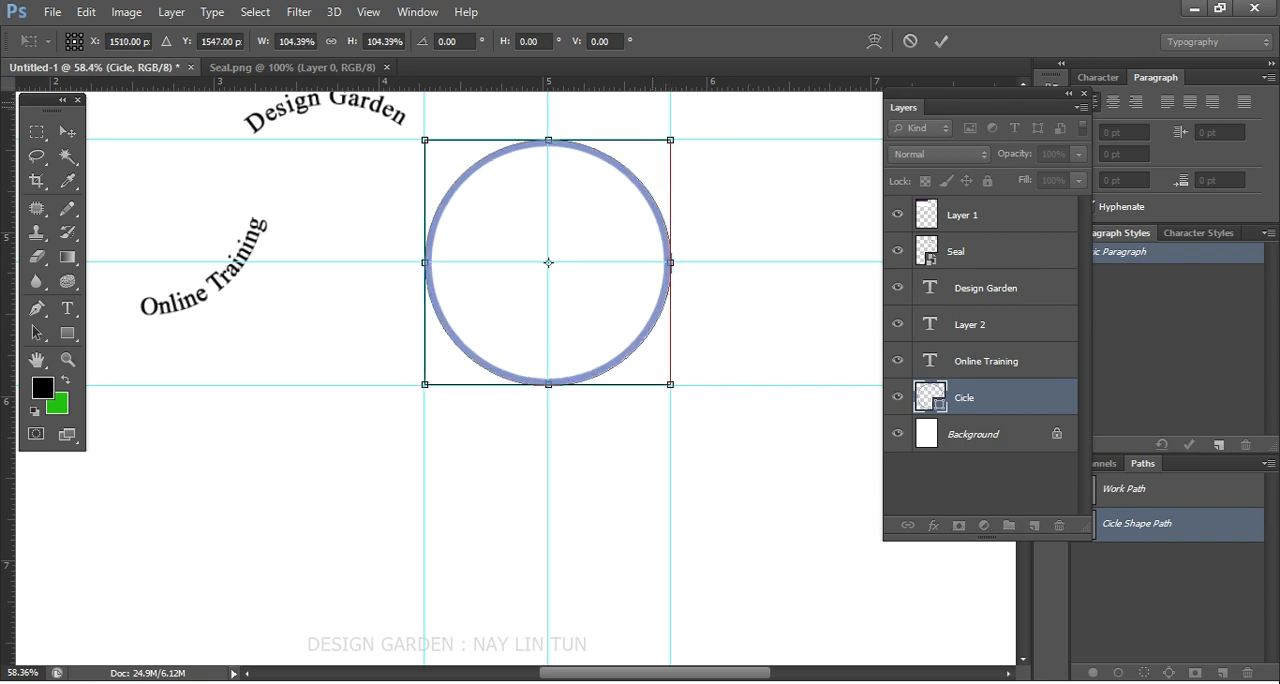
key(Return)
scroll(551, 260, down, 2)
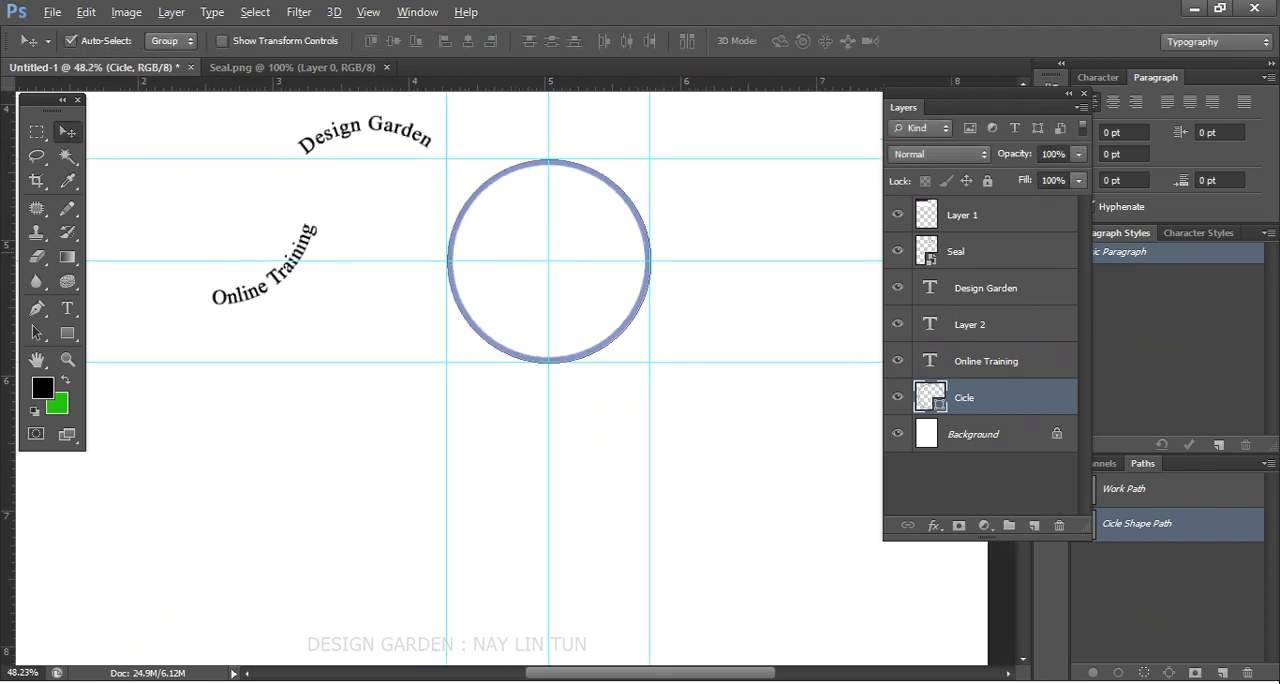
- Move the Design Garden text inside the circle's upper arc and the Online Training text inside its lower arc
scroll(500, 250, up, 1)
drag(382, 114, 589, 172)
drag(286, 234, 626, 290)
key(ctrl+t)
scroll(545, 277, down, 1)
drag(657, 243, 671, 325)
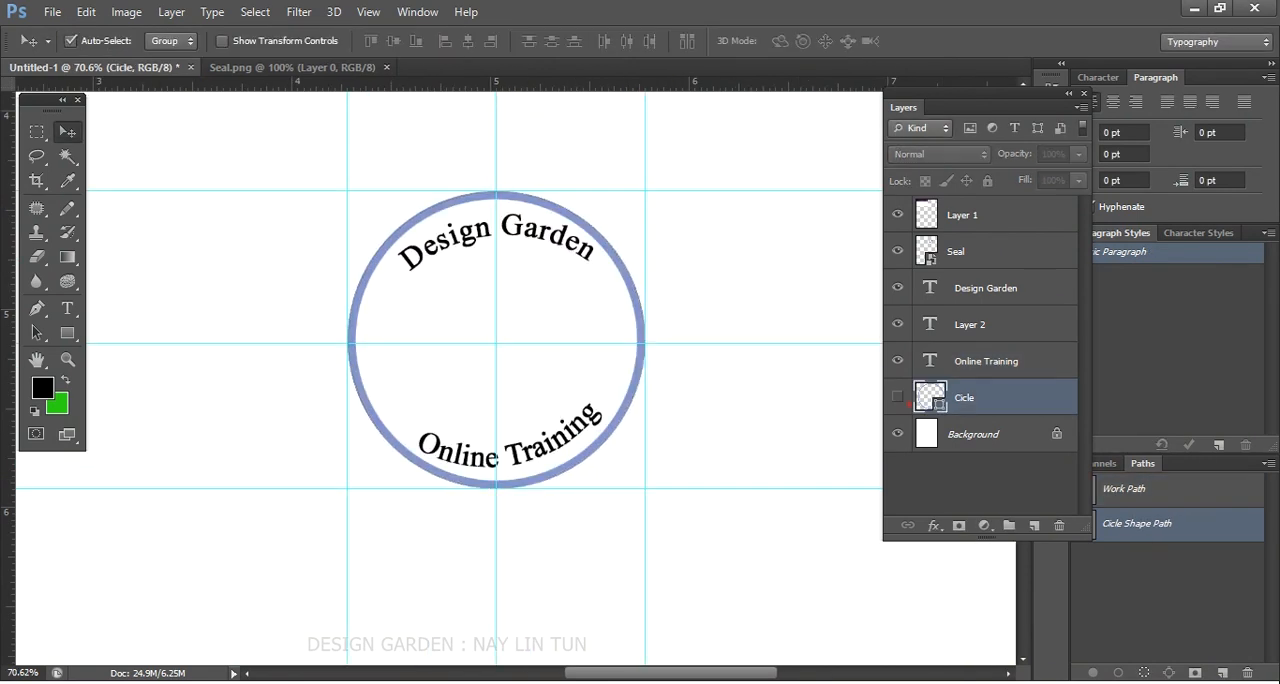
- Duplicate the Cicle shape layer
click(901, 399)
click(901, 399)
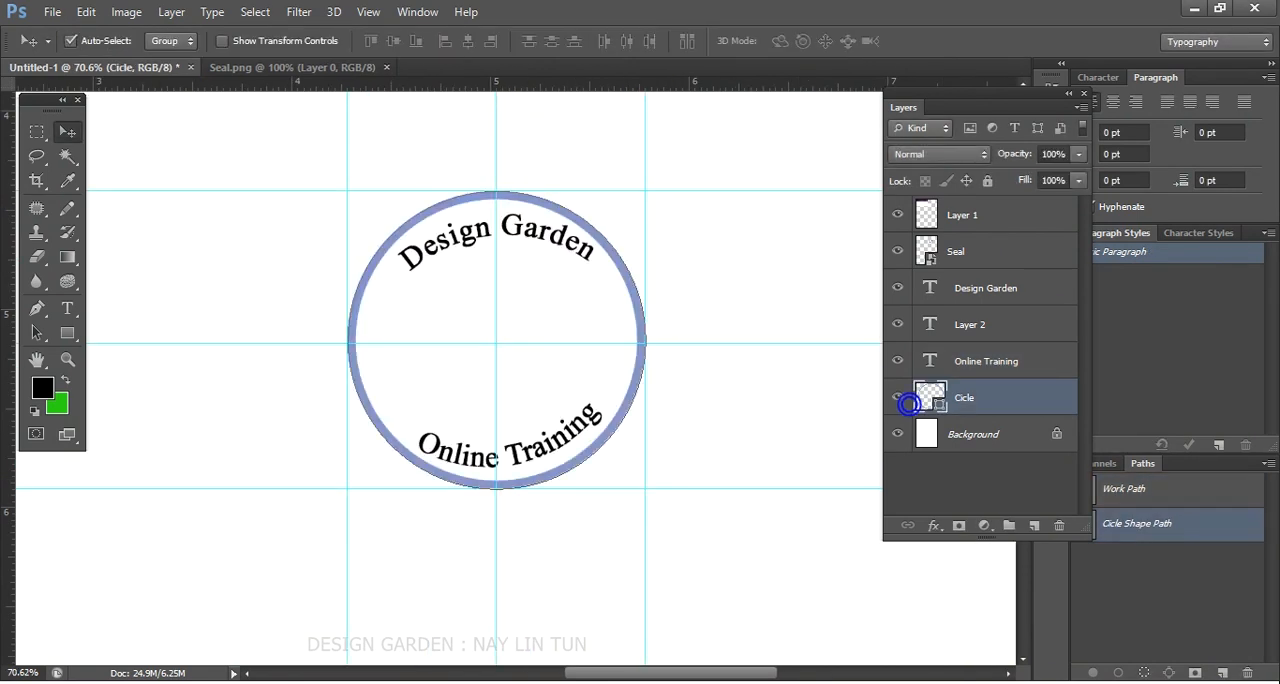
key(ctrl+j)
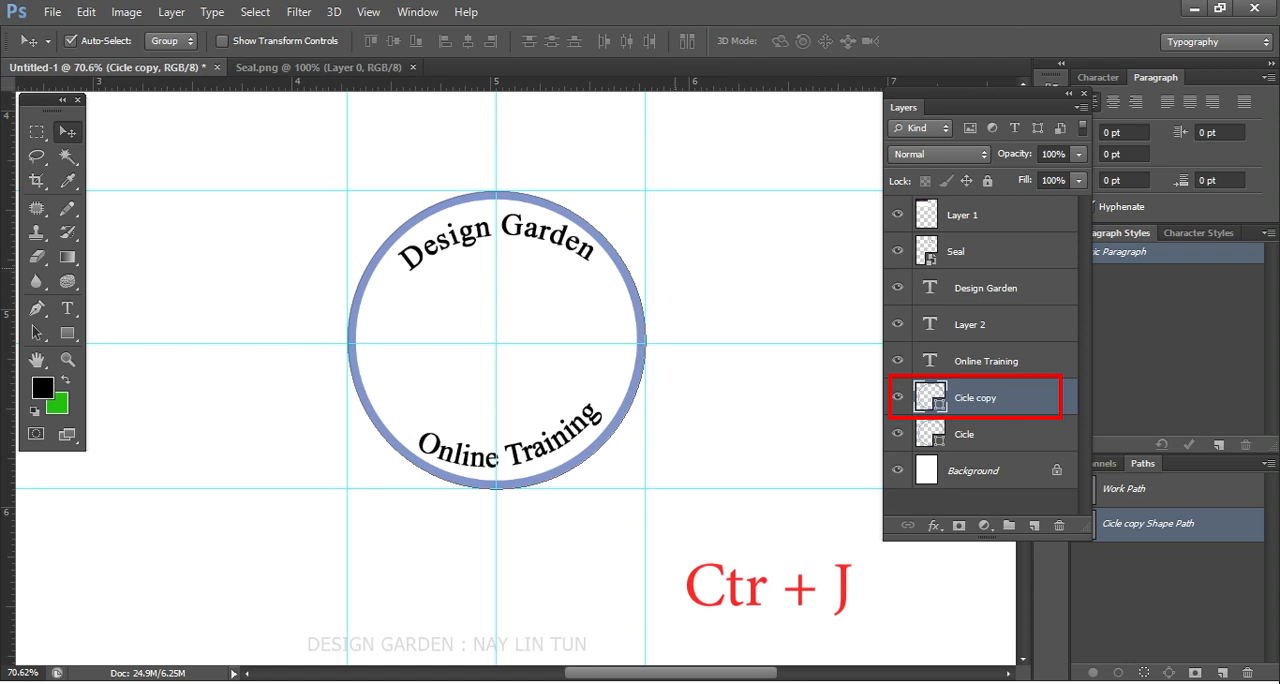
click(906, 398)
click(906, 398)
click(907, 399)
scroll(574, 360, down, 5)
scroll(687, 378, up, 3)
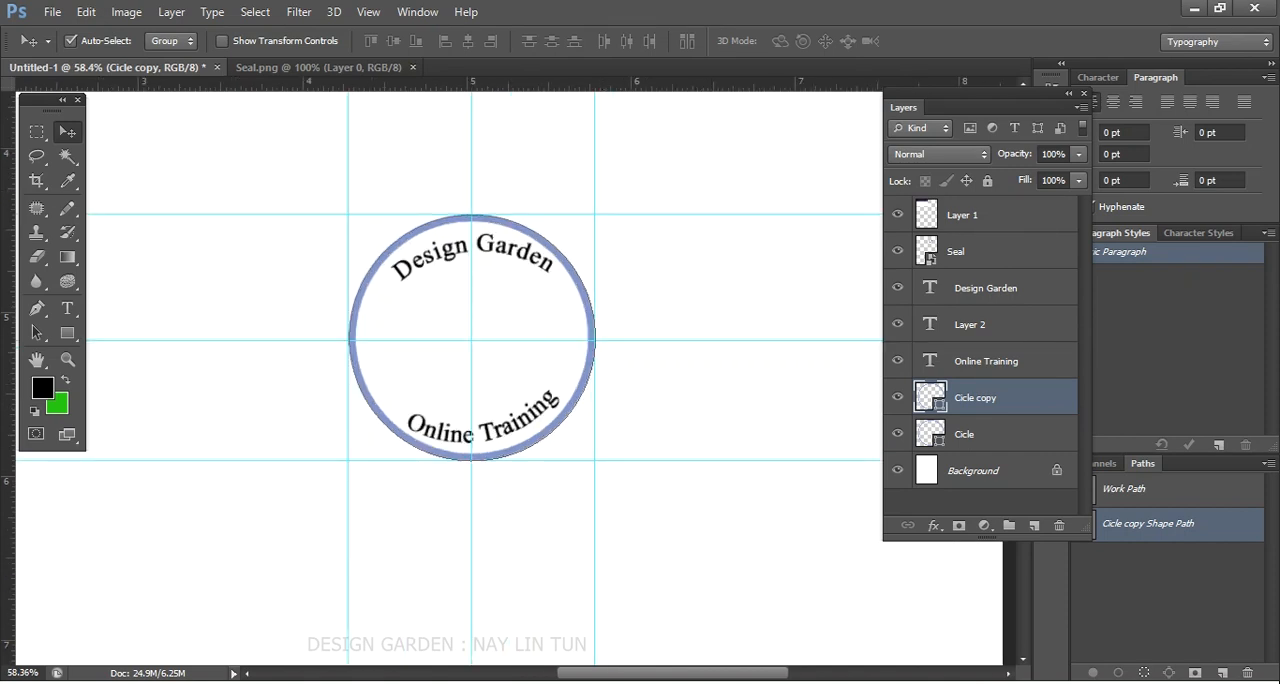
- Rename the duplicated circle layer as small circle
click(962, 435)
click(962, 398)
click(962, 434)
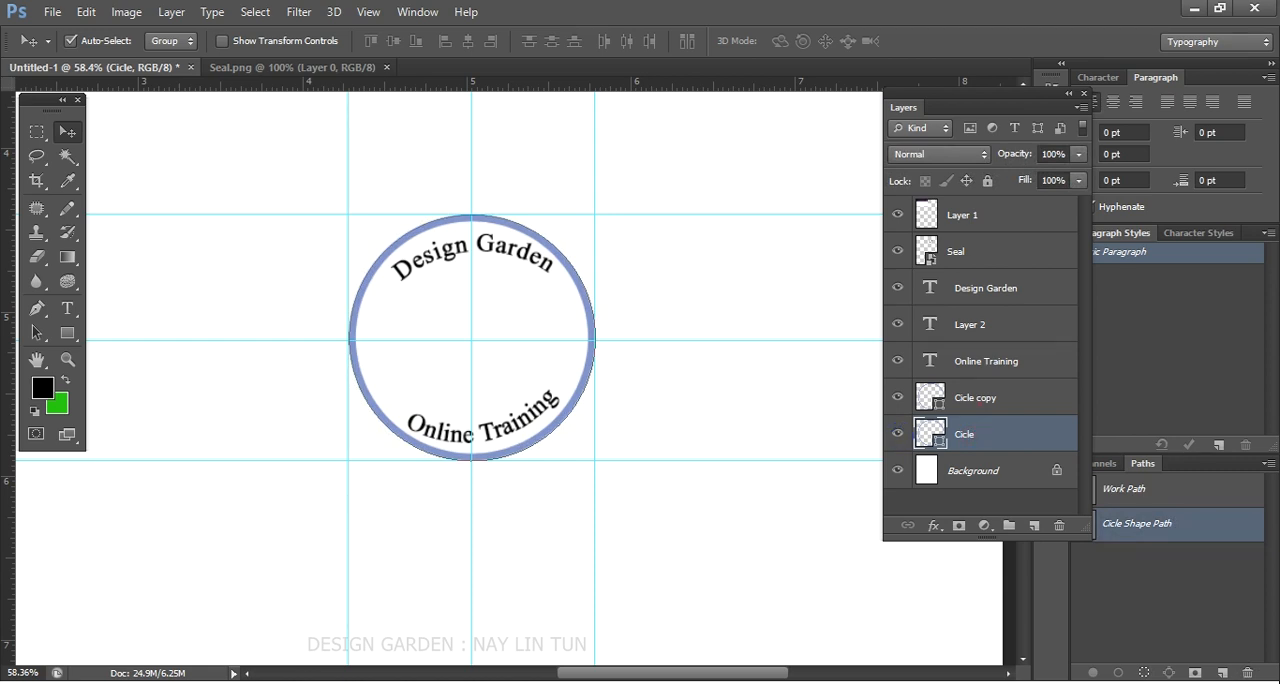
double_click(977, 398)
text(sma)
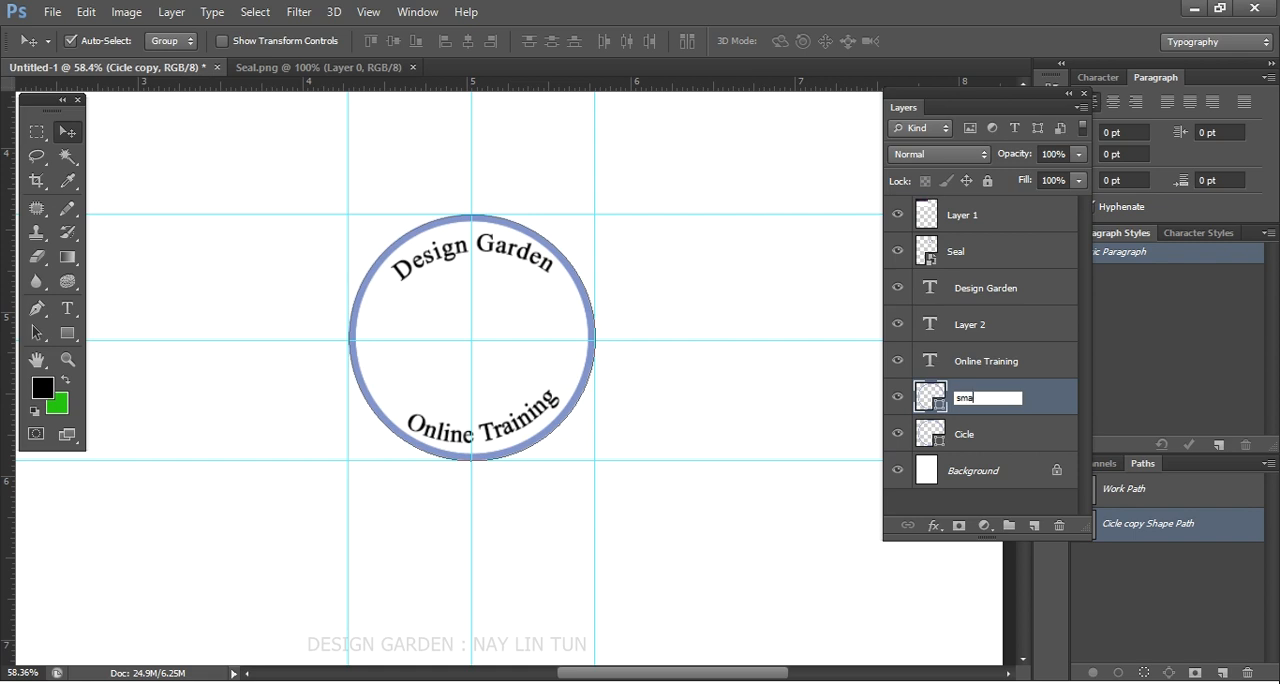
text(ll circle)
key(Return)
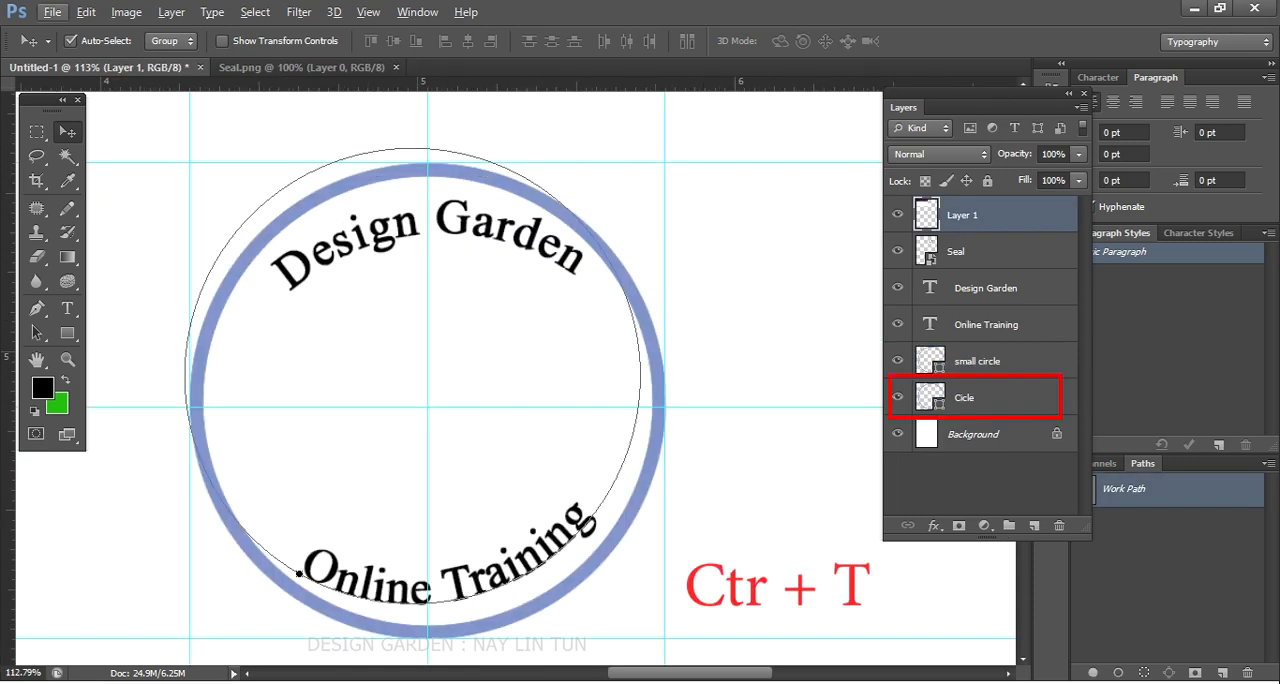
- Scale the small circle proportionally about its centre to about 54.67%, about 0.82 in across
click(1005, 361)
key(ctrl+t)
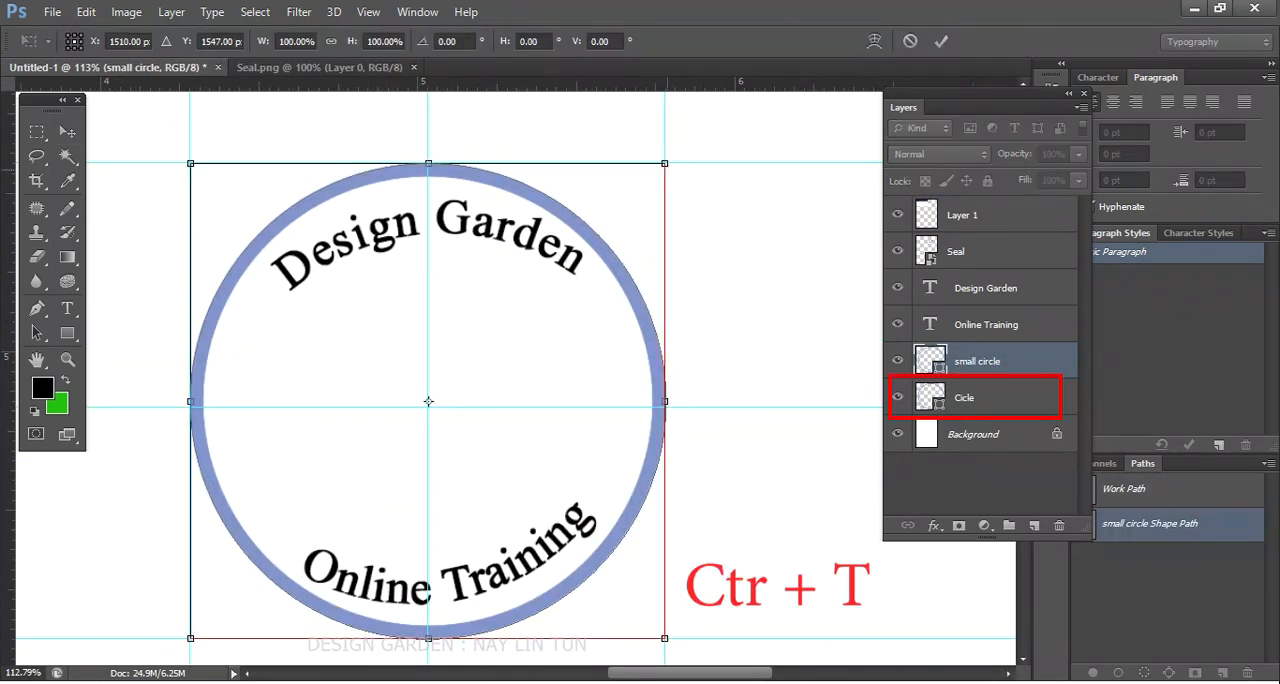
drag(665, 163, 557, 271)
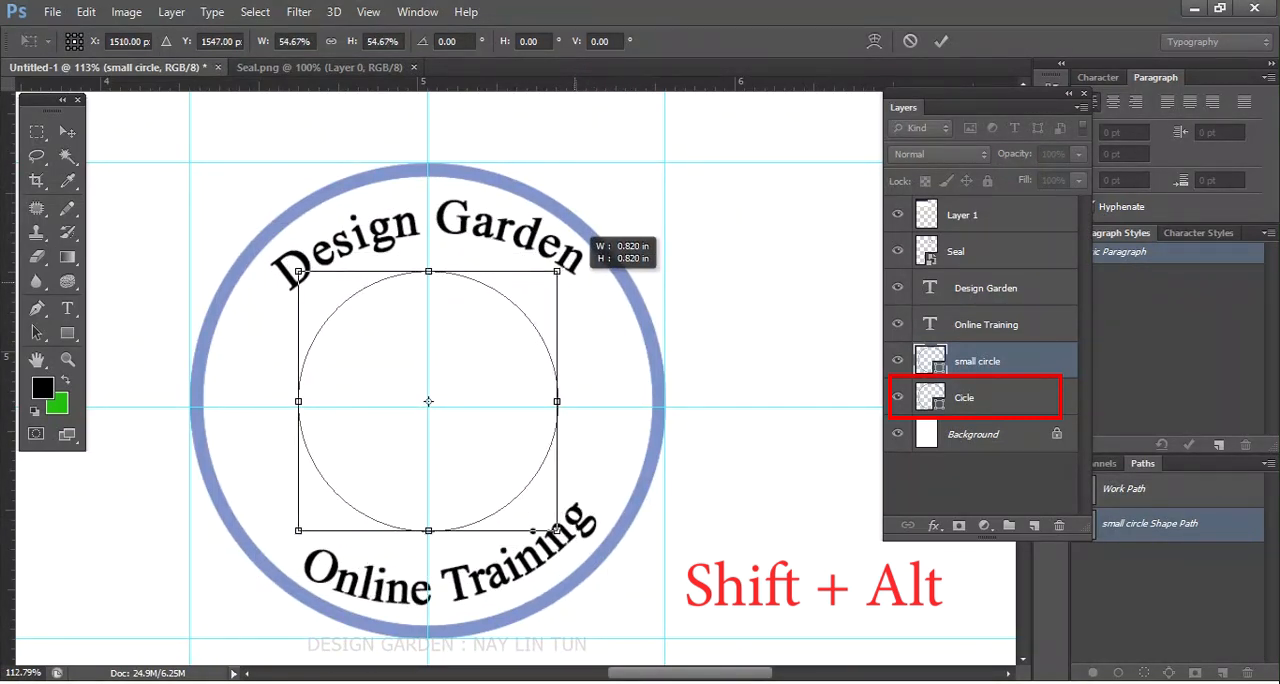
key(Return)
- Set the outer circle's stroke width to 2 pt and thin the small circle's stroke to match
scroll(565, 350, down, 5)
scroll(512, 420, up, 1)
scroll(512, 440, down, 4)
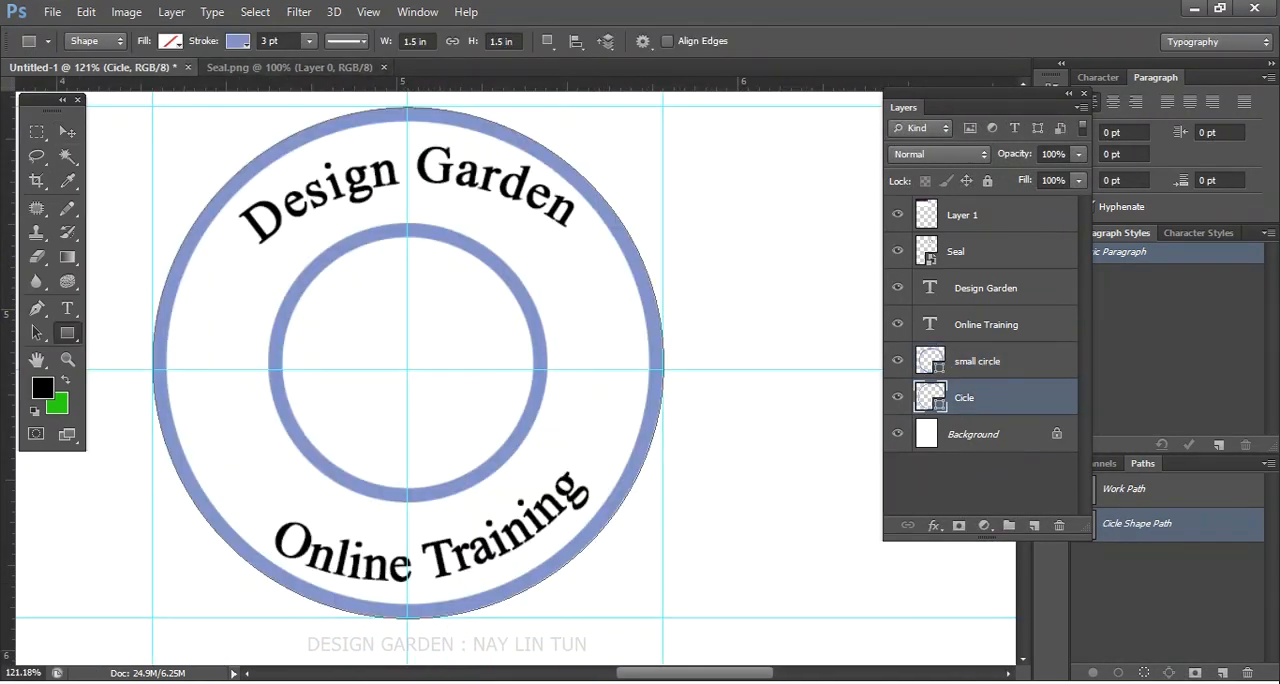
click(310, 41)
click(292, 42)
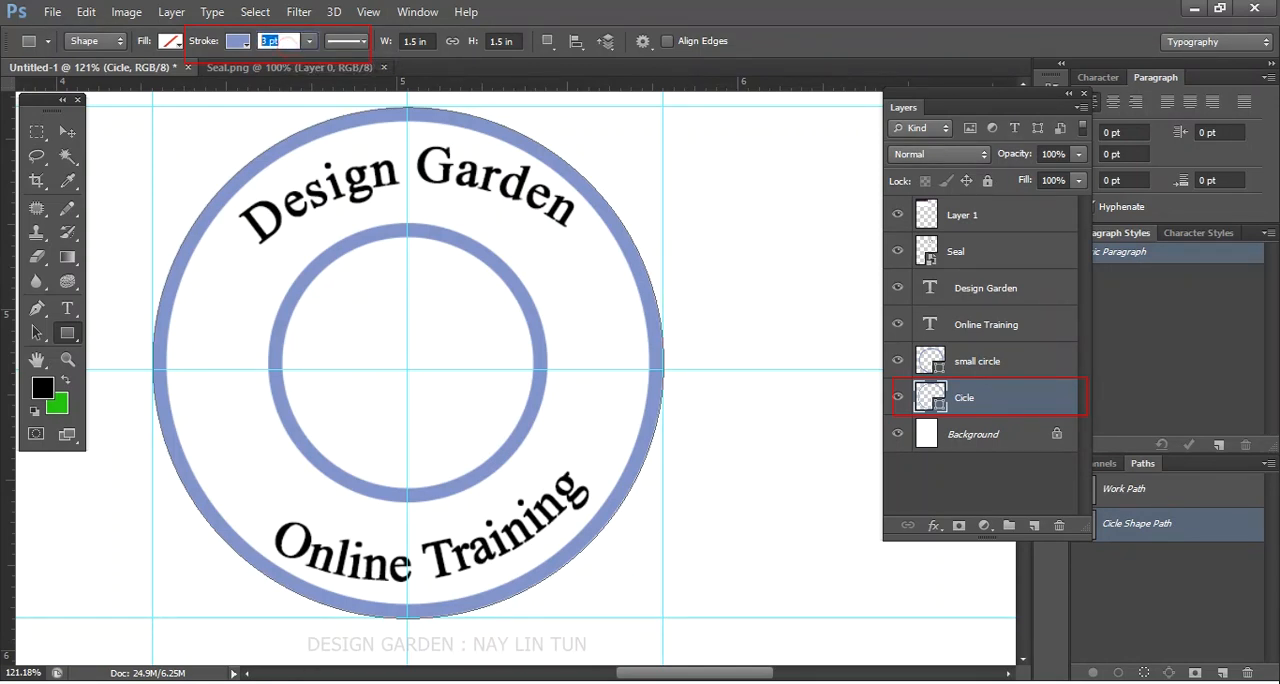
text(2)
key(Return)
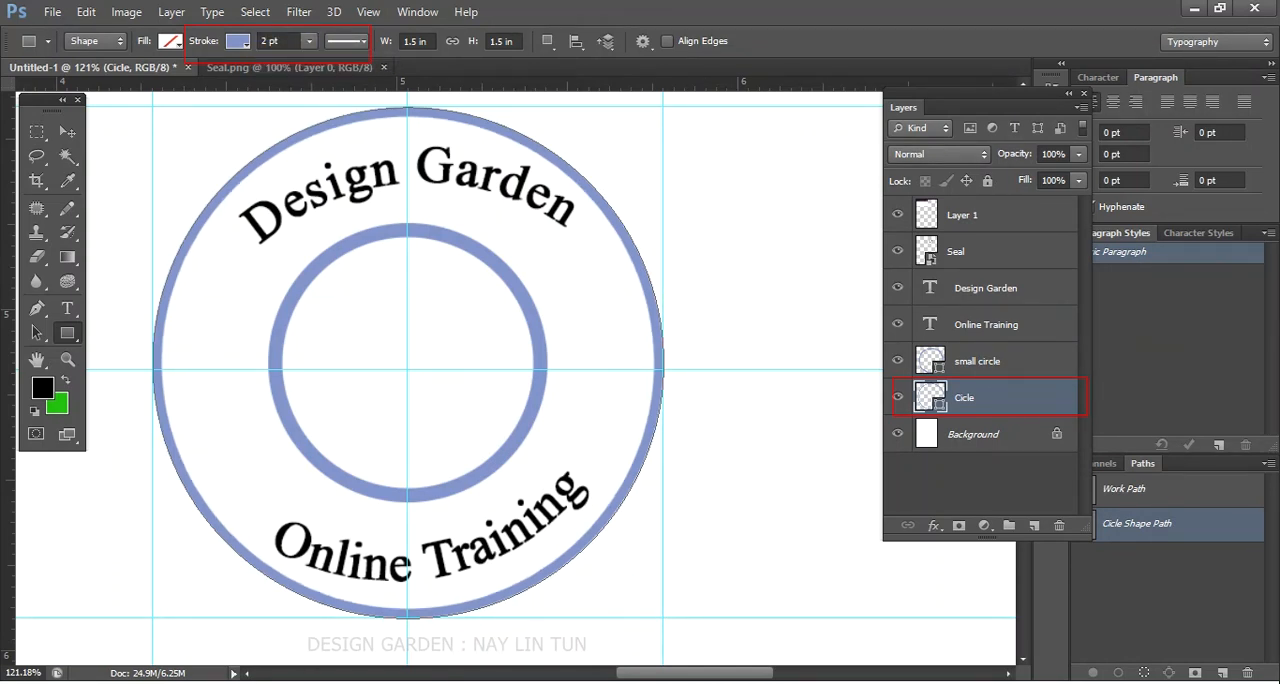
click(1003, 362)
click(290, 41)
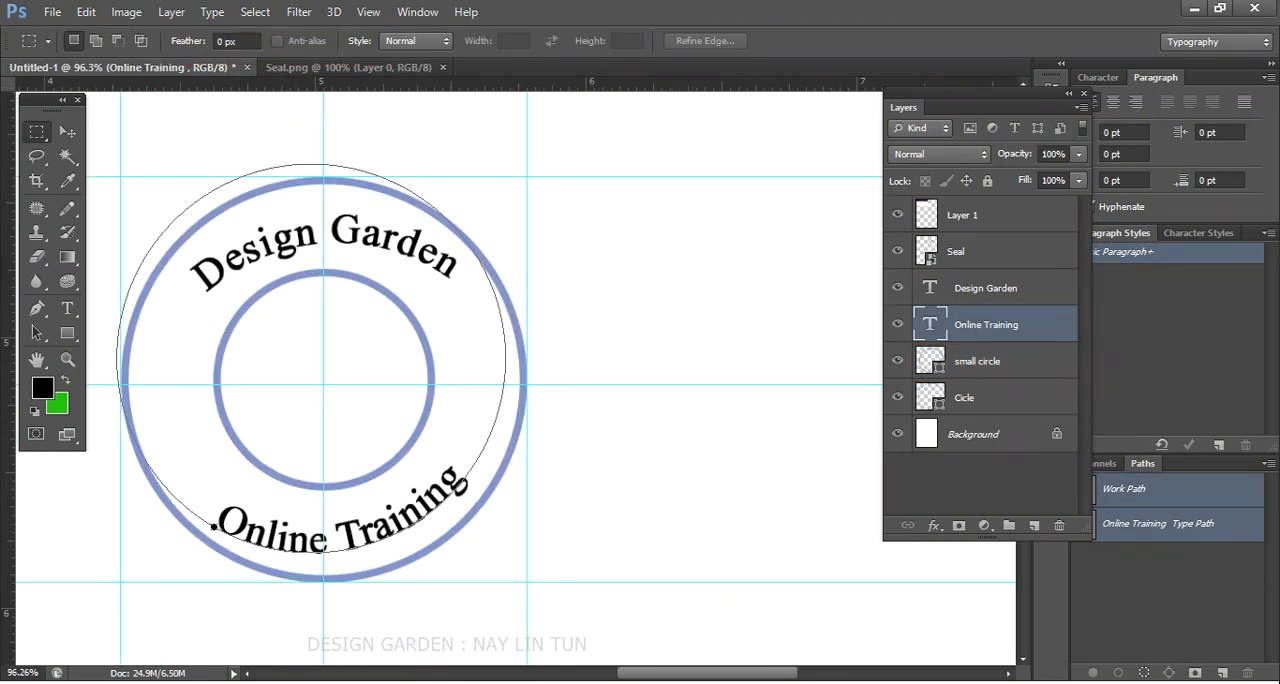
- Scale the Design Garden and Online Training texts together to about 86% around their shared centre
shift+click(1001, 289)
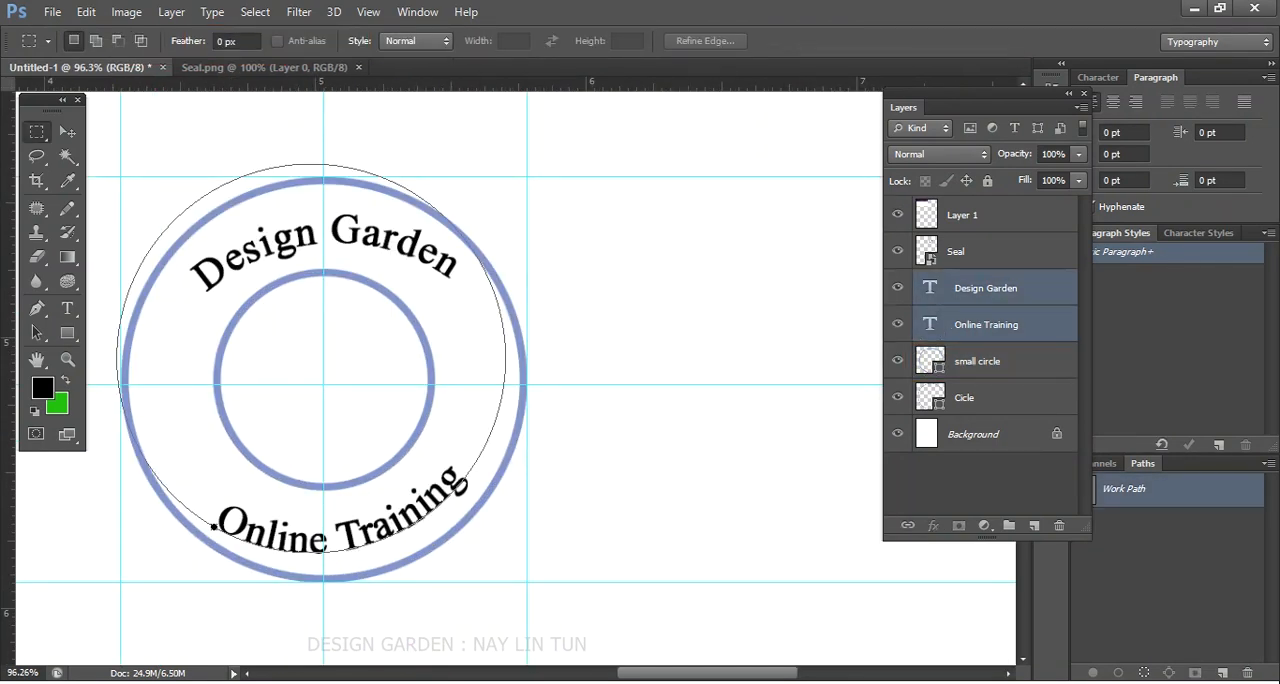
key(ctrl+t)
drag(467, 132, 447, 161)
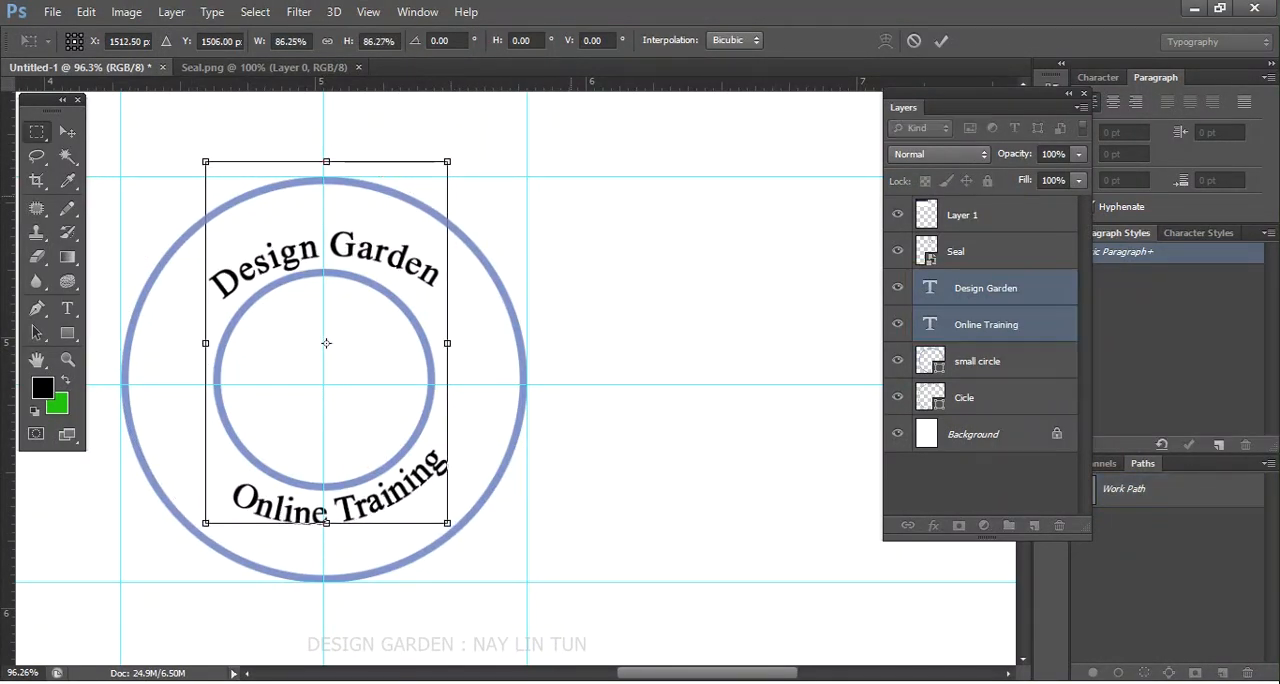
key(Return)
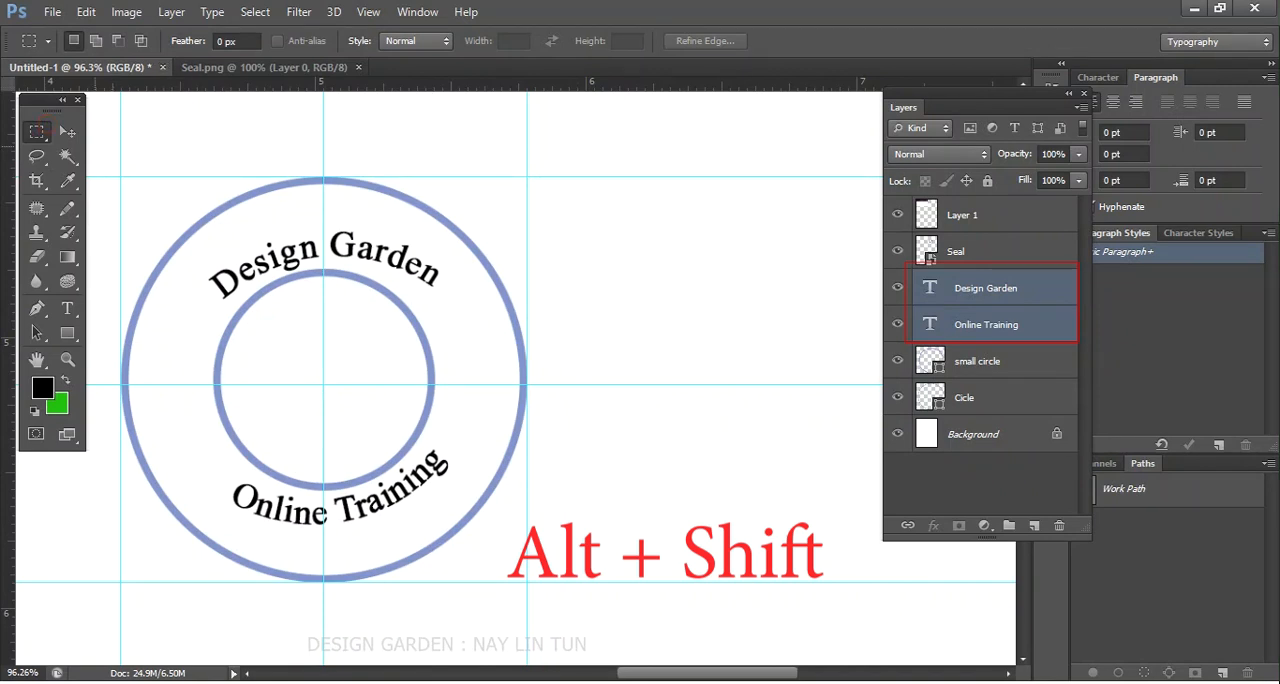
- Nudge the Design Garden text upward, enlarge it to 18 pt and shift it left within the ring
click(68, 131)
scroll(300, 245, down, 1)
drag(300, 245, 297, 234)
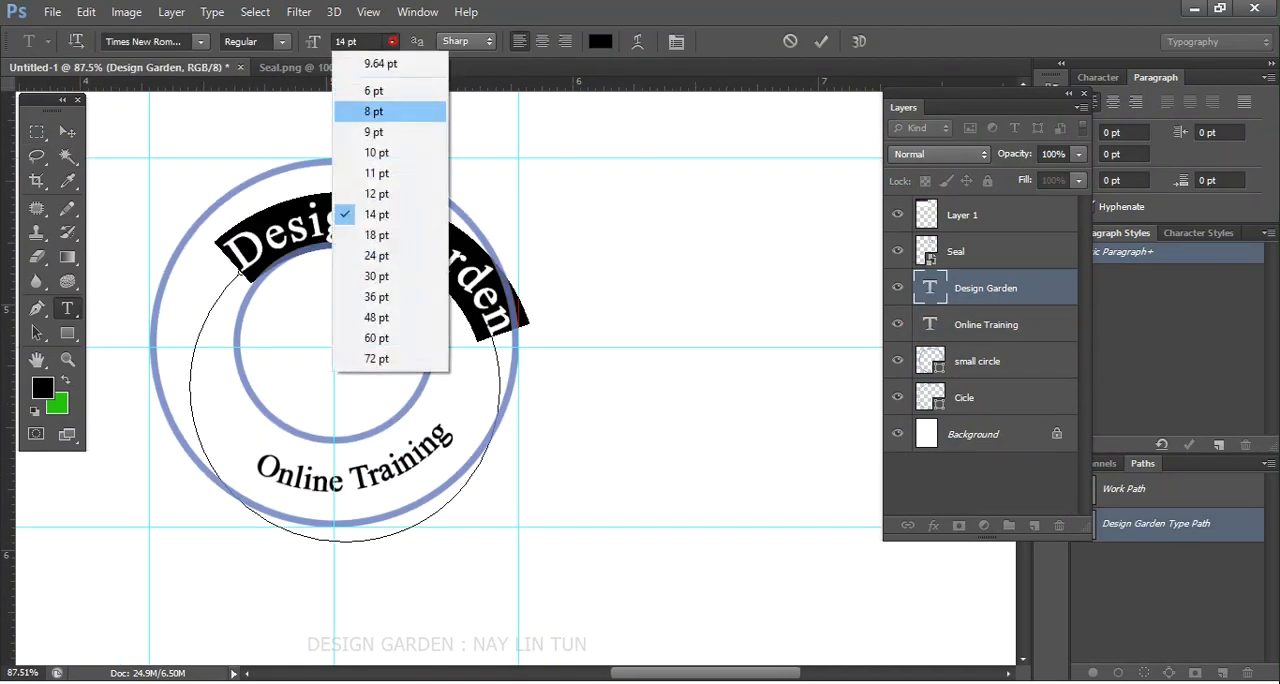
click(376, 235)
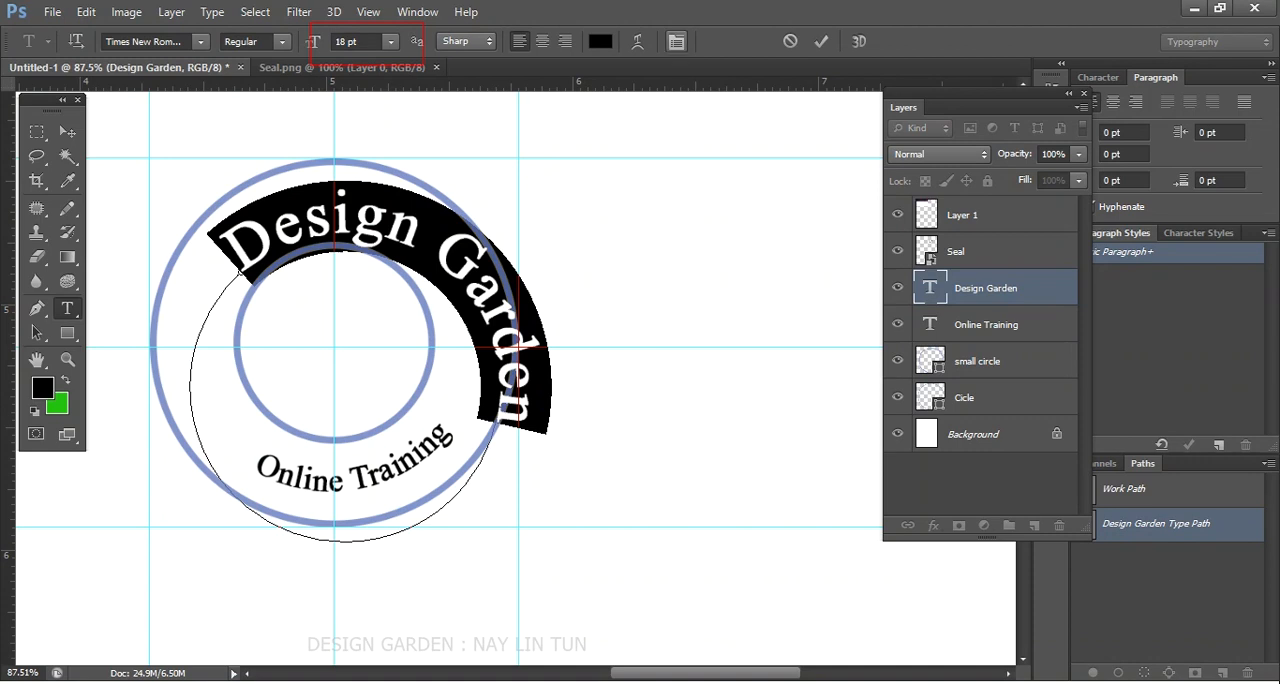
drag(190, 300, 160, 288)
- Uncover the character settings and set the Design Garden text's tracking to 75
drag(960, 97, 810, 103)
click(417, 11)
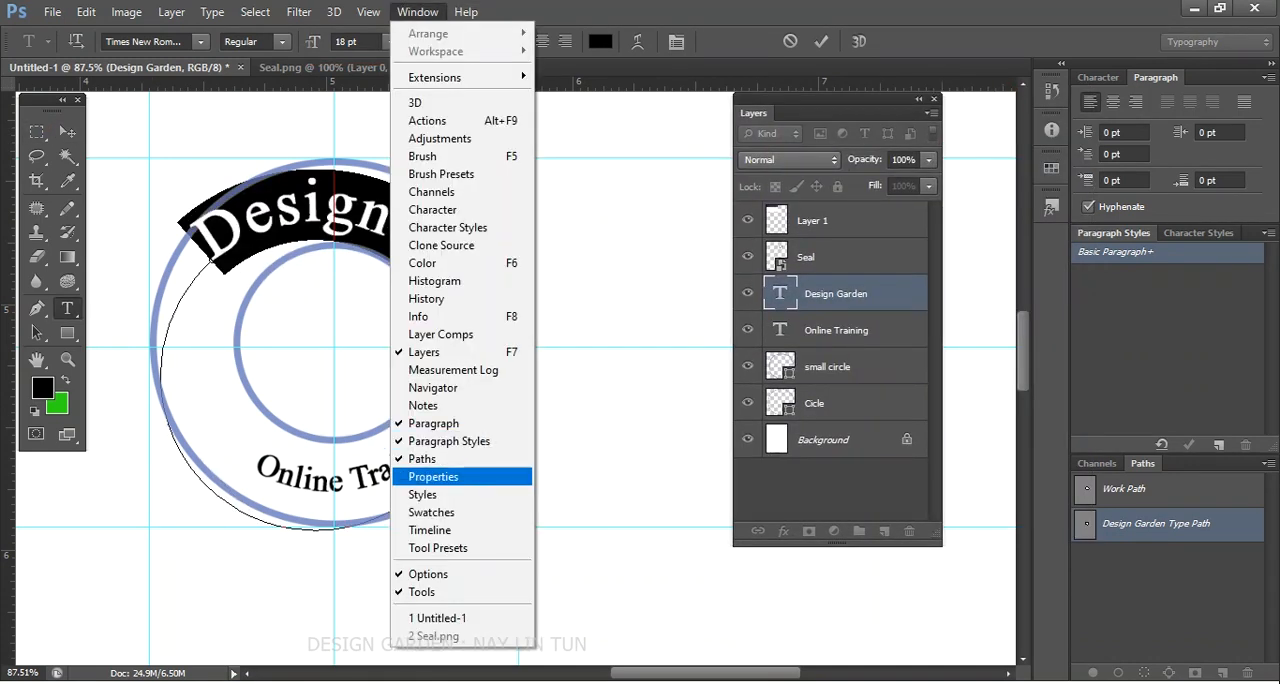
click(448, 209)
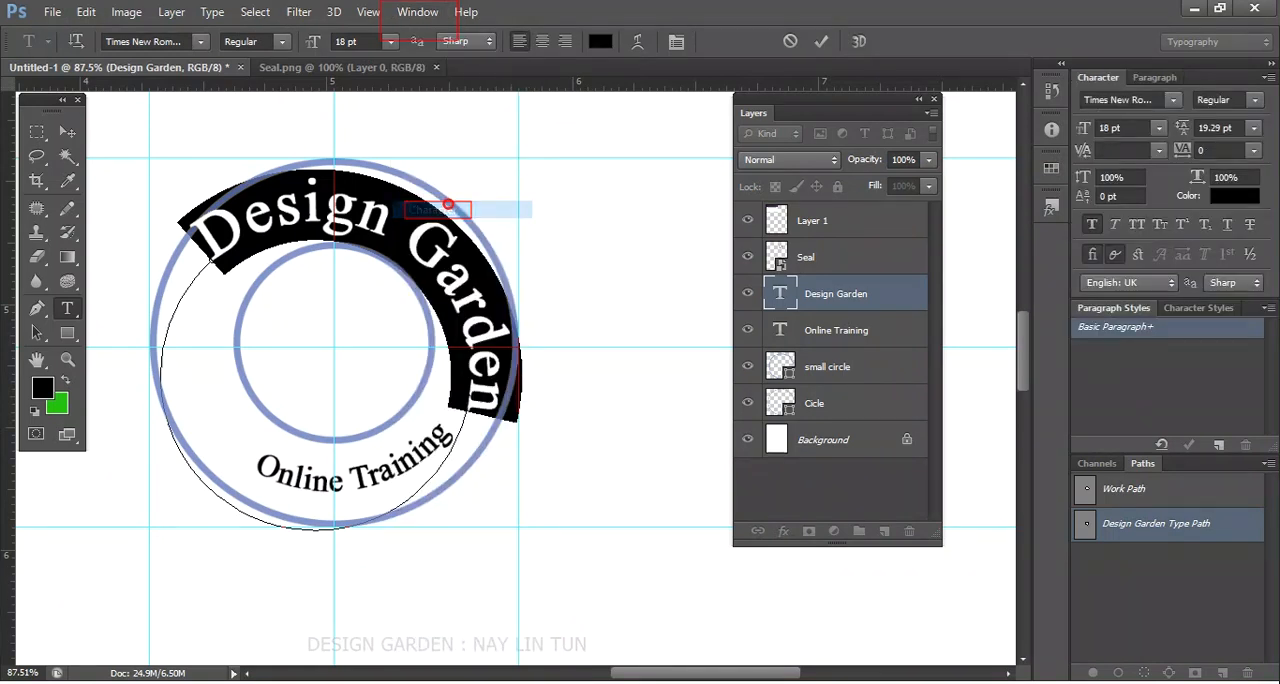
click(1254, 149)
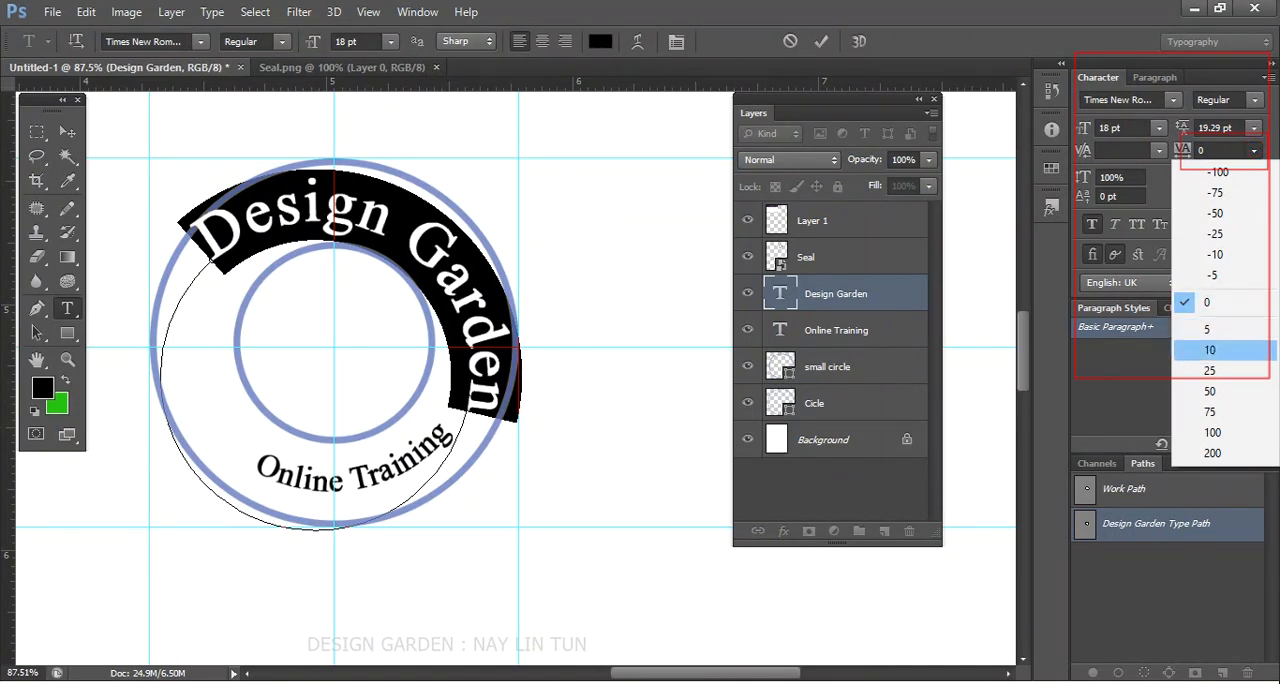
click(1210, 350)
click(1254, 149)
click(1241, 390)
click(1254, 149)
click(1216, 418)
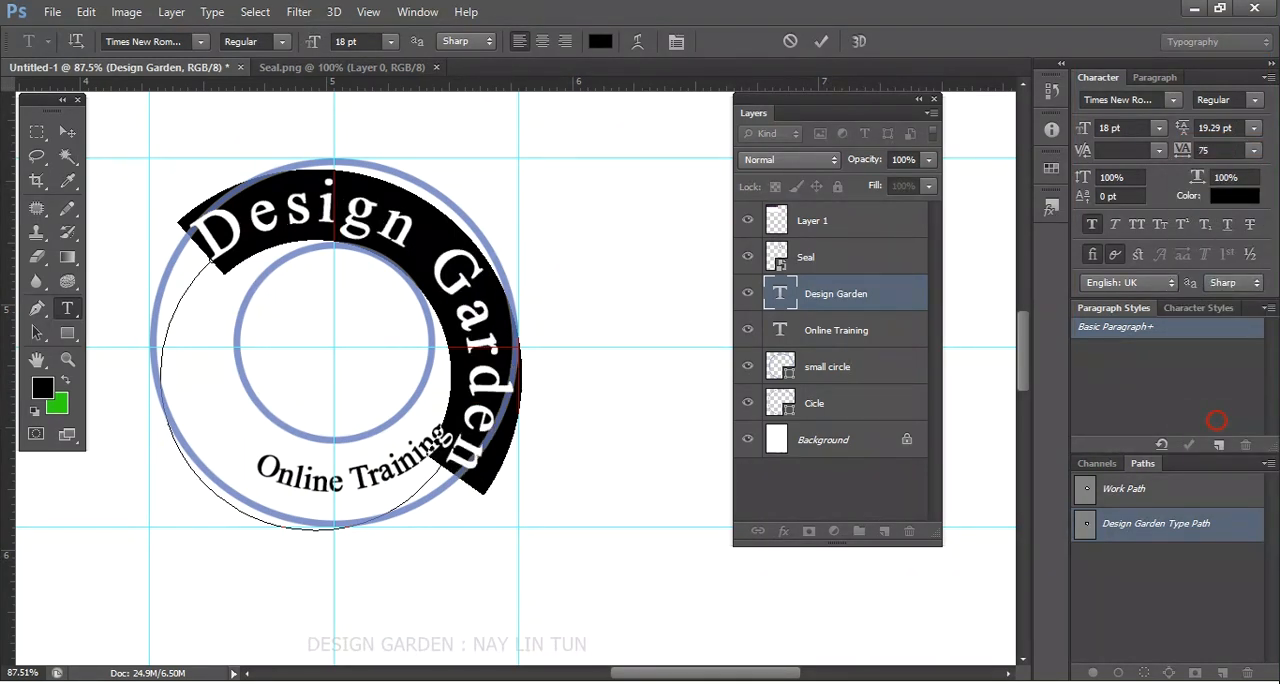
click(62, 131)
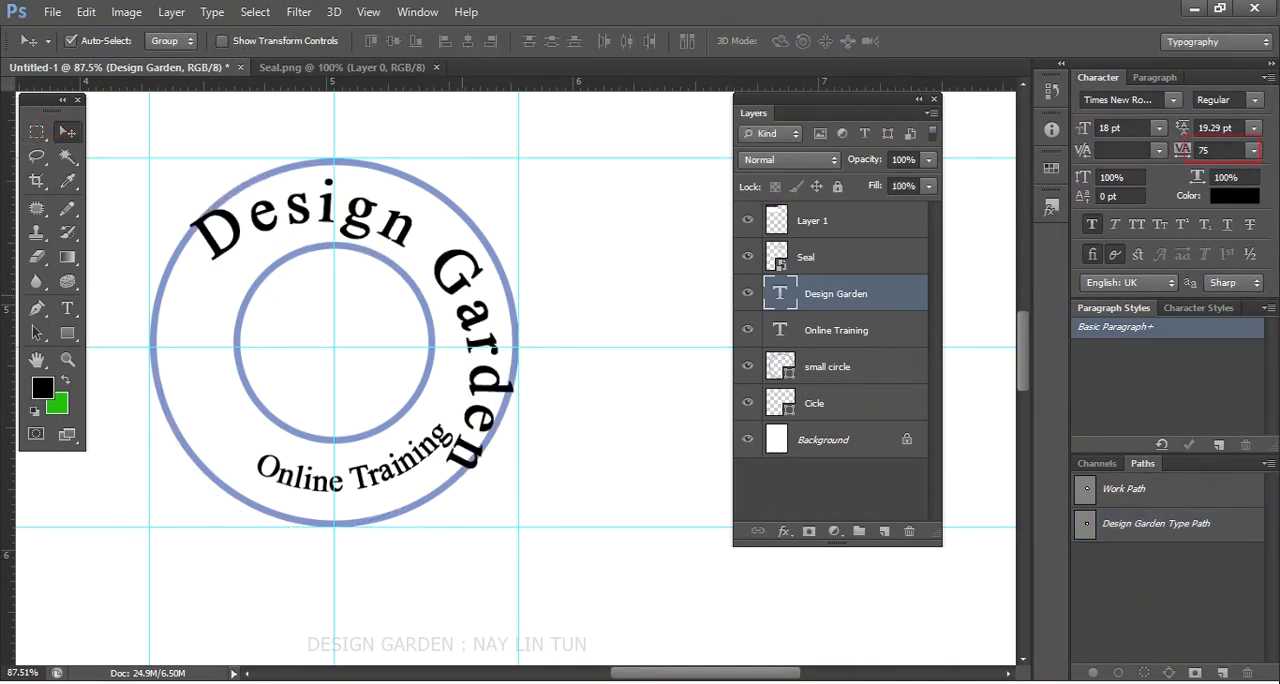
- Rotate the Design Garden text about 32° counter-clockwise around the seal's centre
key(ctrl+t)
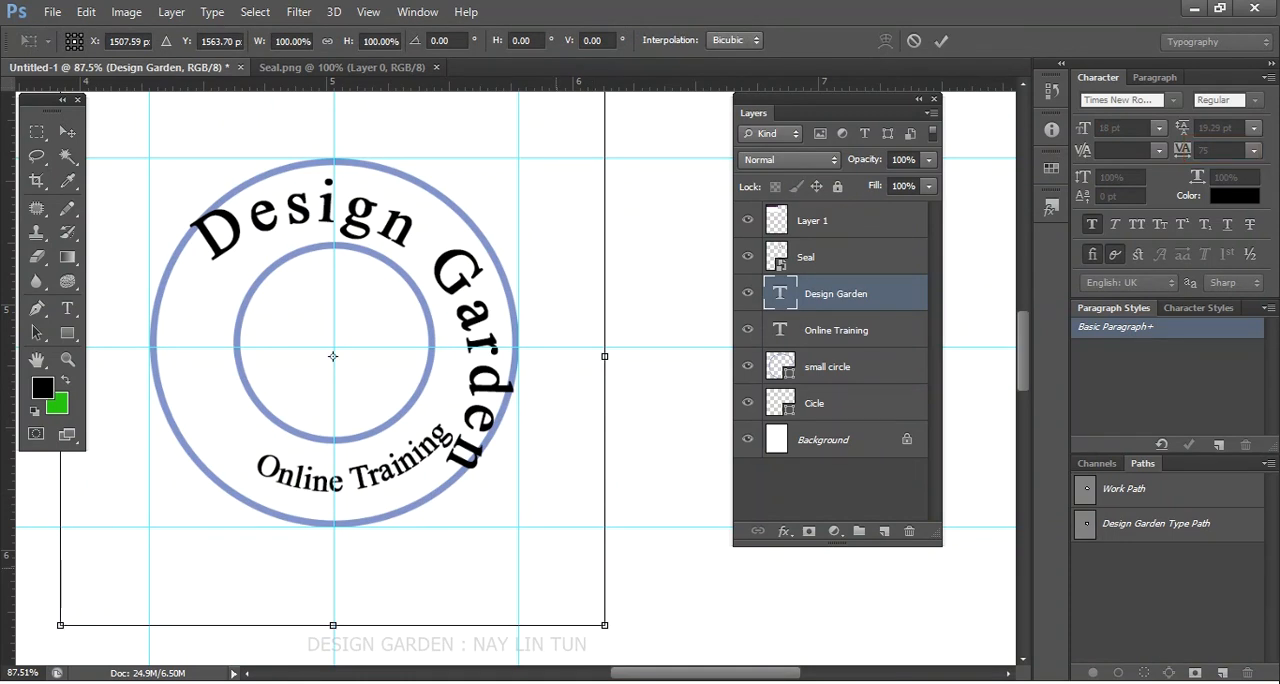
drag(626, 645, 706, 440)
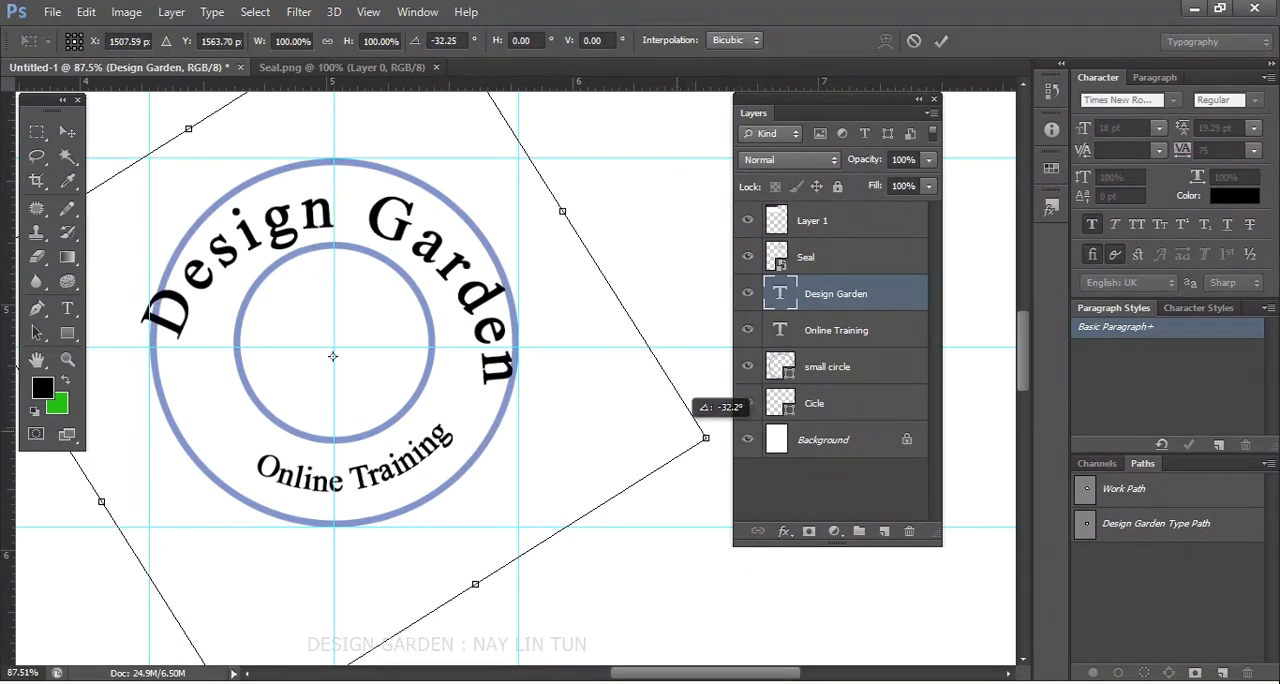
key(Return)
scroll(489, 383, down, 2)
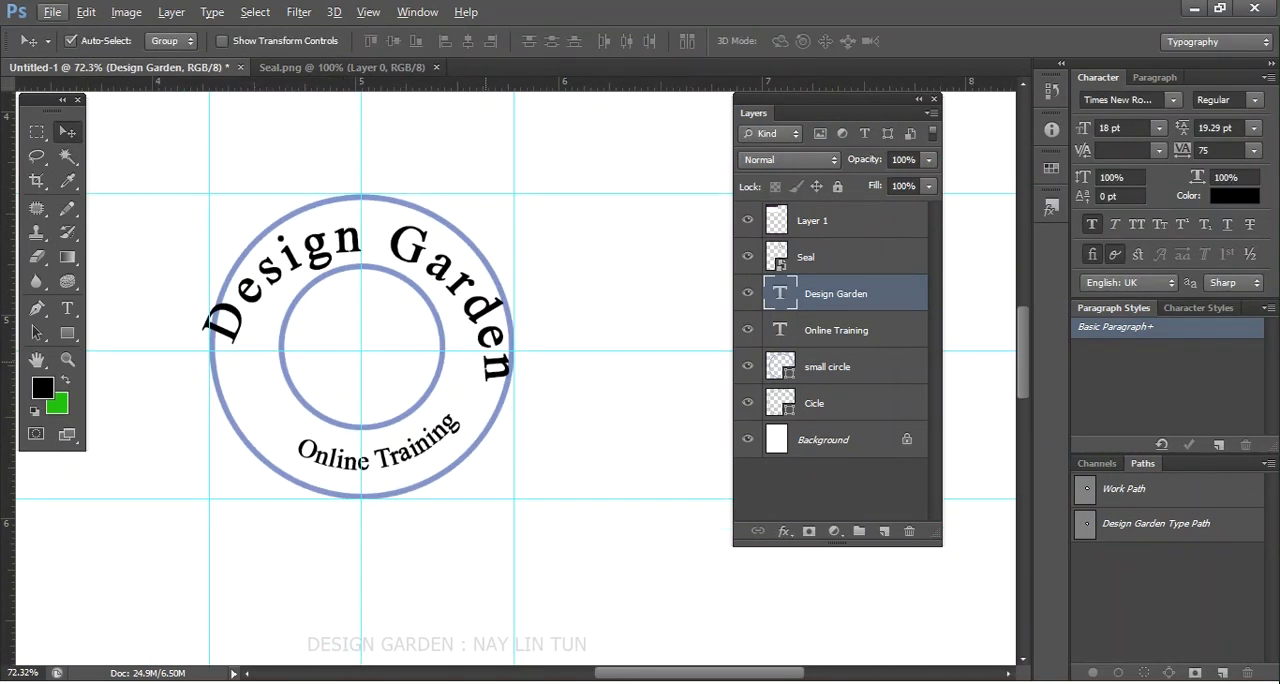
- Scale the Design Garden text down to about 14.78 pt from its centre, shift it upward and rotate it slightly to fit the ring
key(ctrl+t)
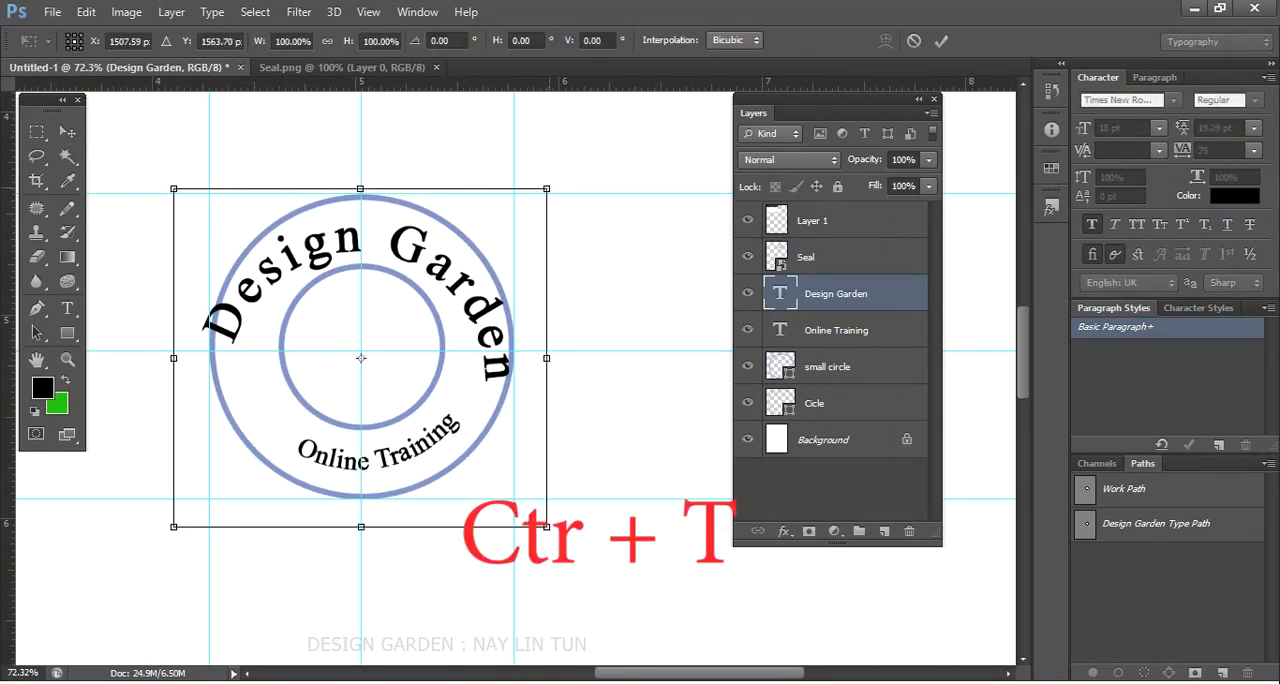
drag(546, 188, 527, 206)
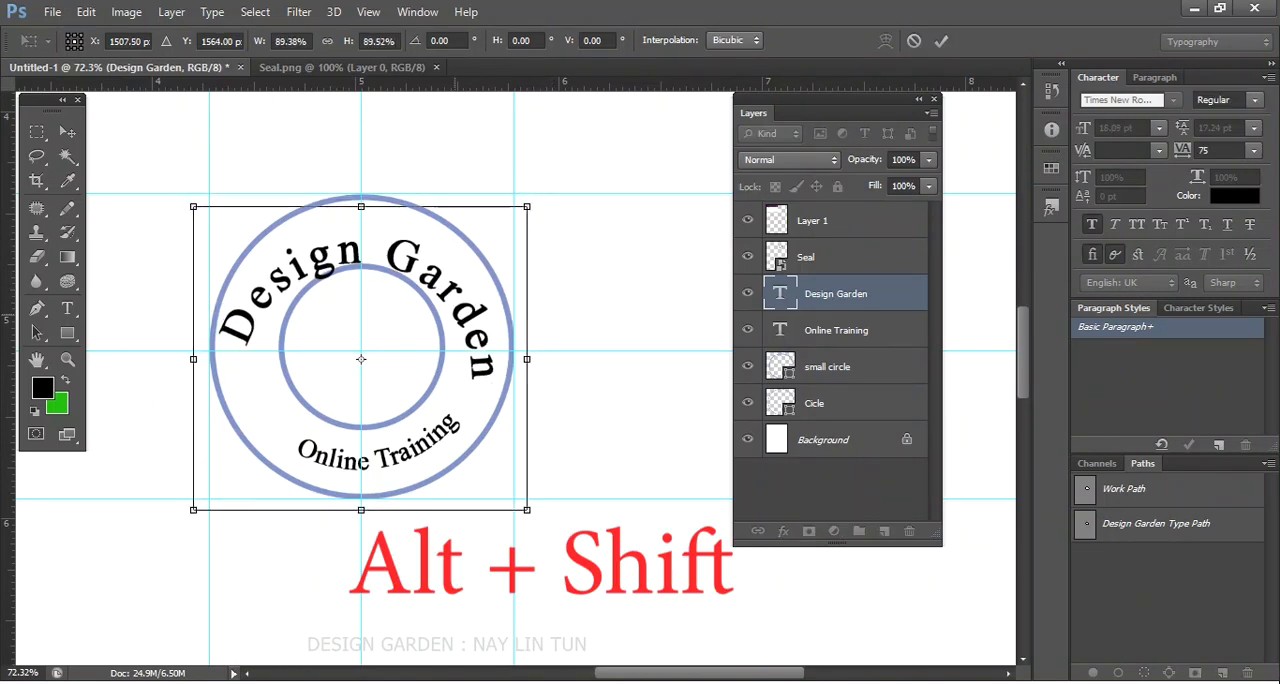
drag(449, 321, 451, 309)
drag(543, 518, 568, 481)
key(Return)
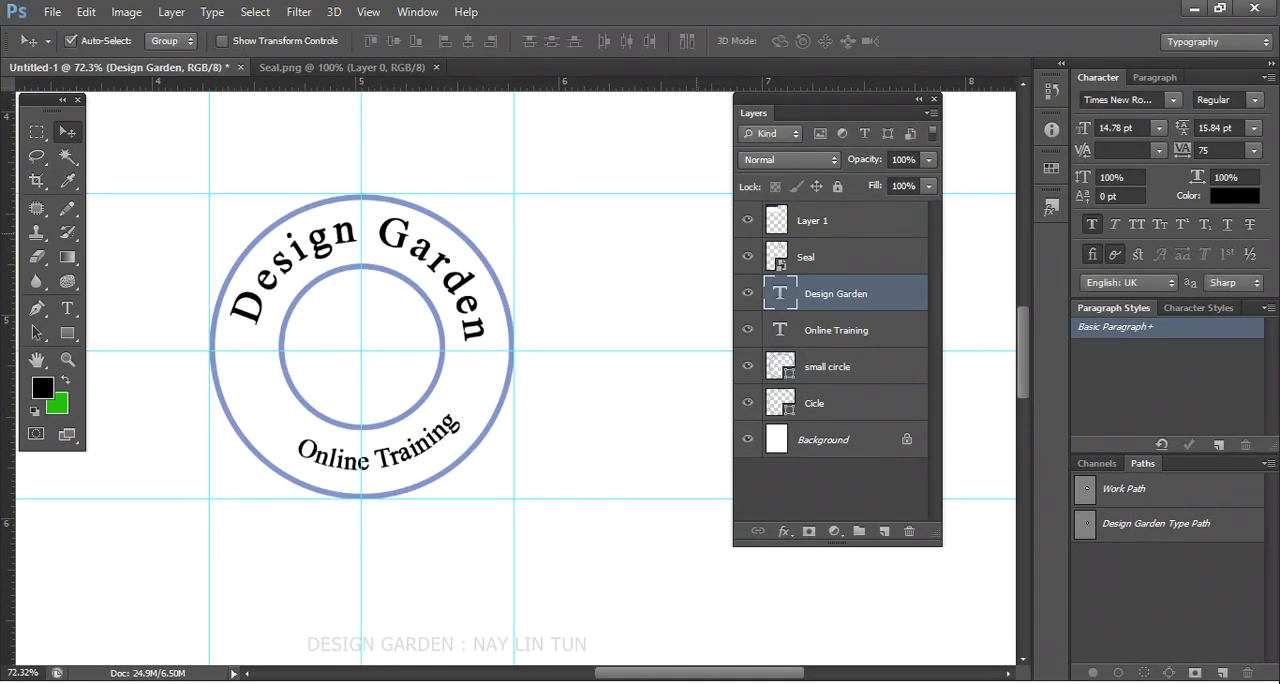
scroll(462, 234, down, 4)
scroll(504, 289, up, 4)
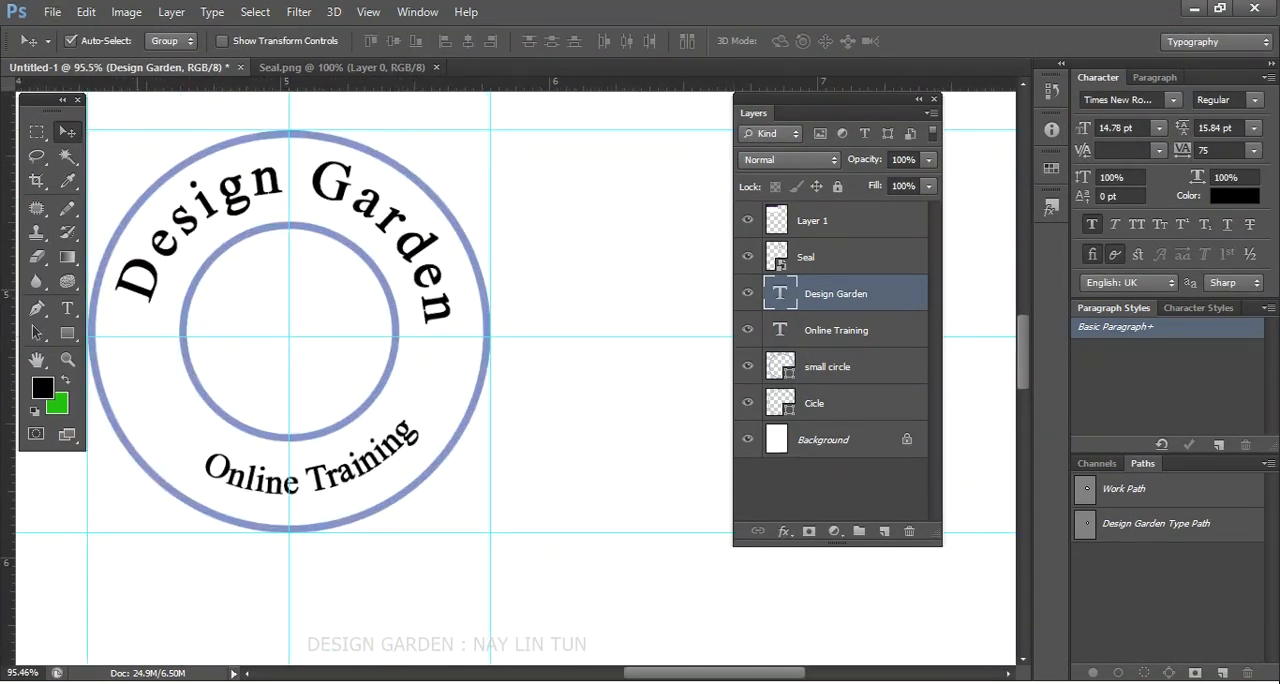
- Retype the curved Design Garden text in capitals as DESIGN GARDEN
click(67, 307)
click(167, 231)
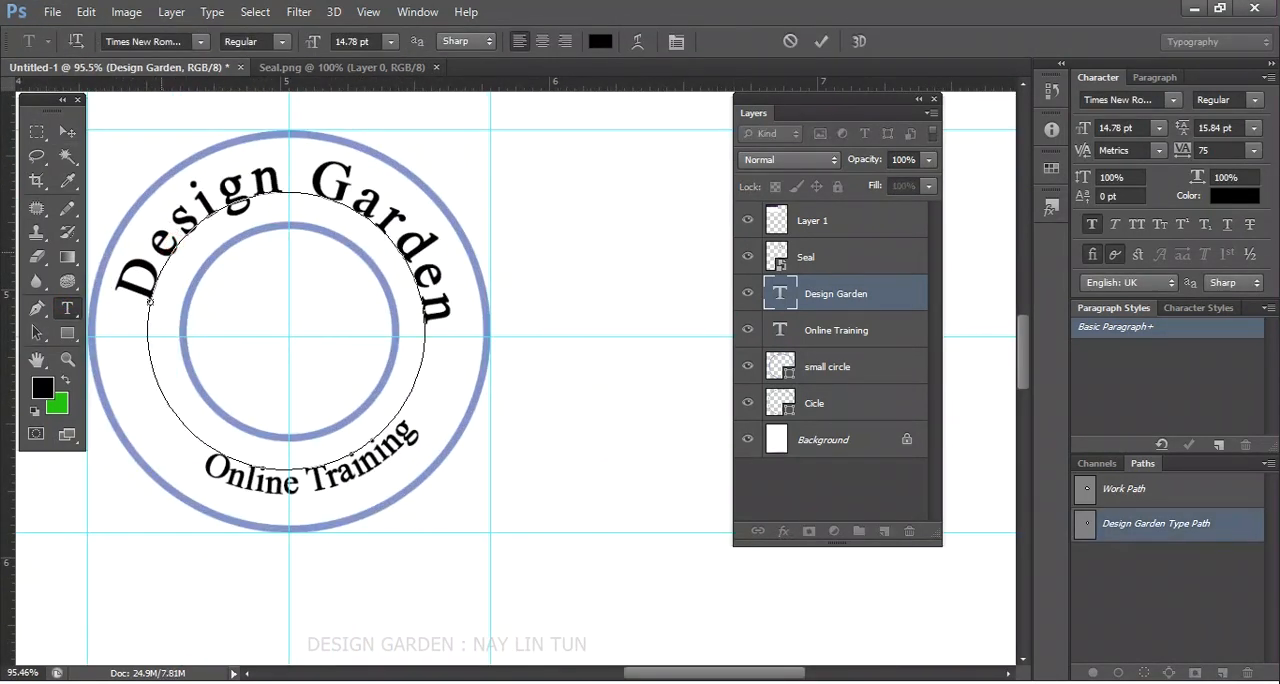
drag(156, 261, 162, 252)
triple_click(162, 252)
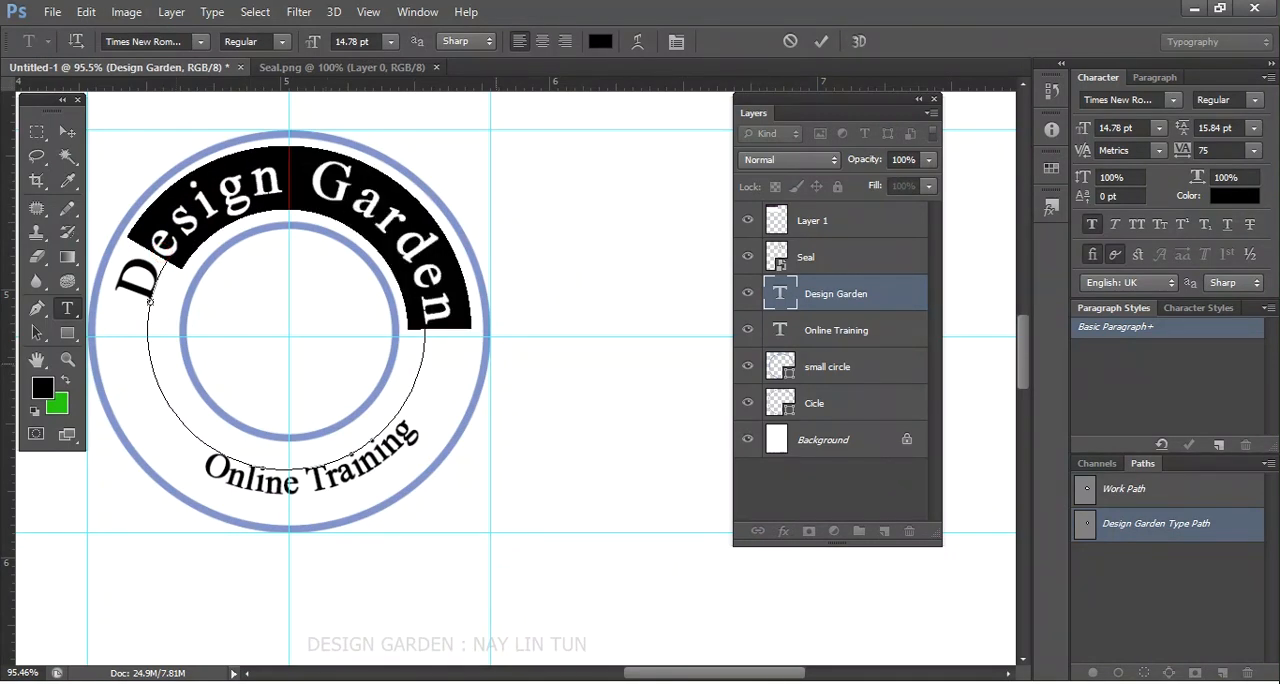
text(Des)
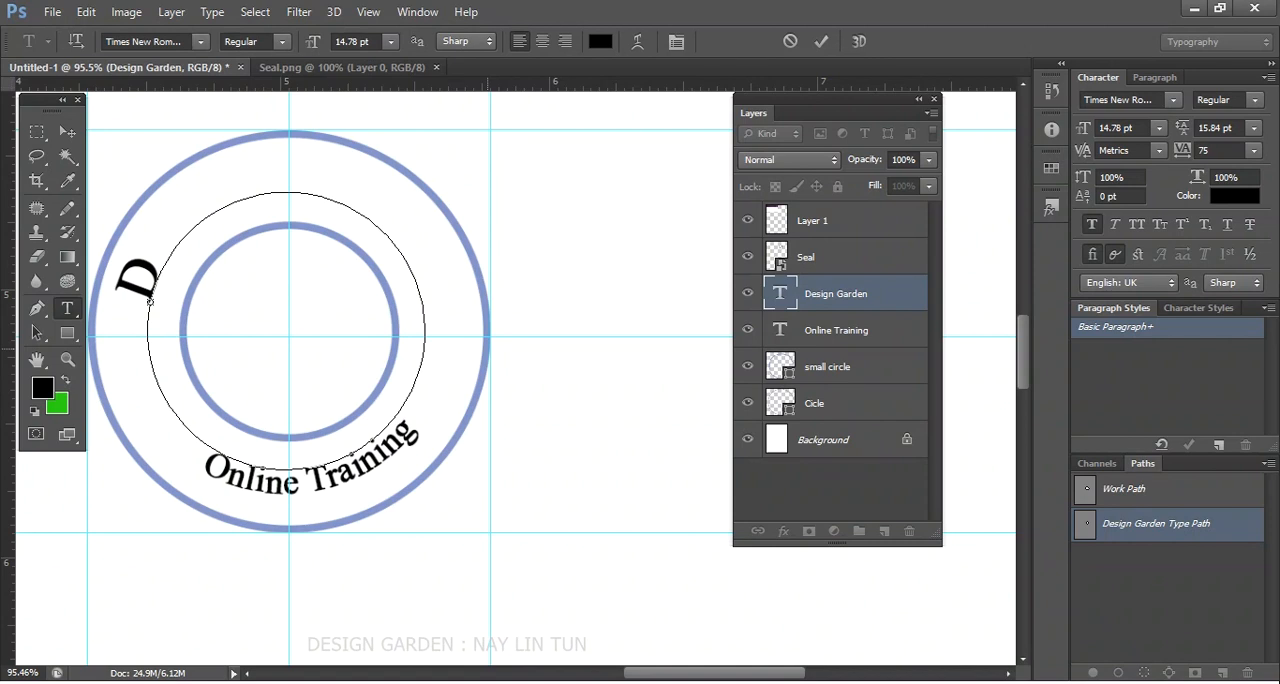
text(ESIGN)
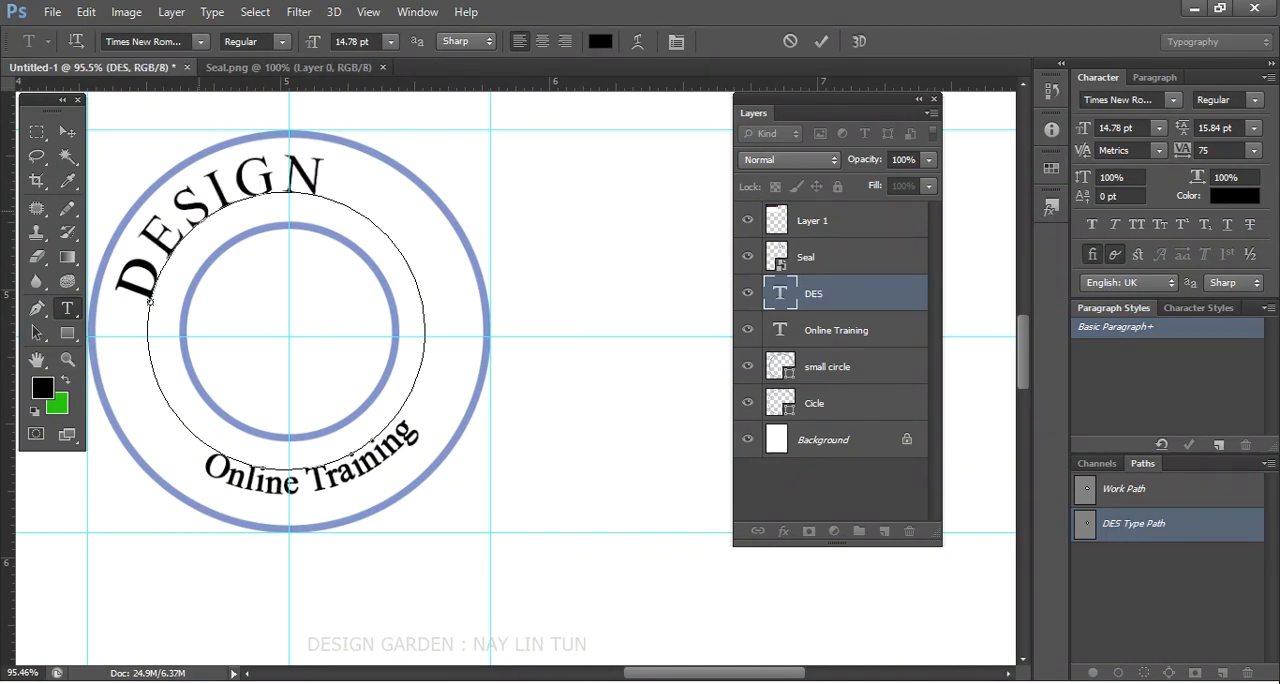
text( GARDEN)
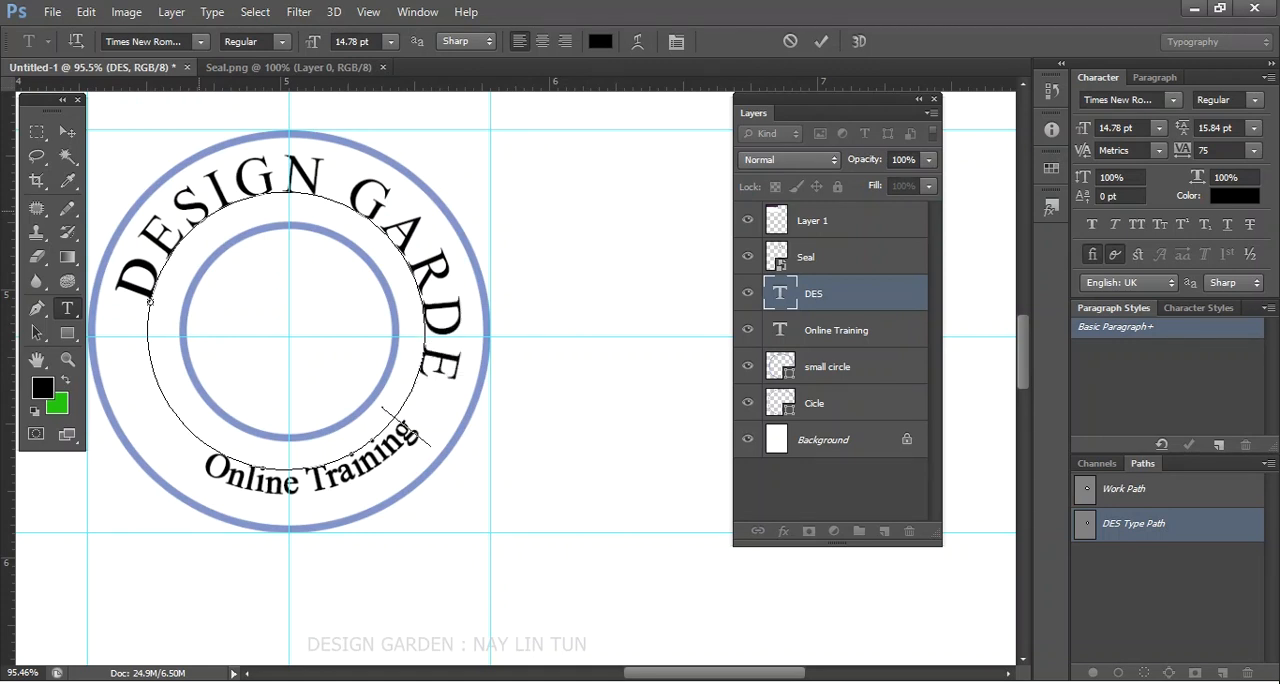
scroll(254, 200, down, 2)
click(173, 222)
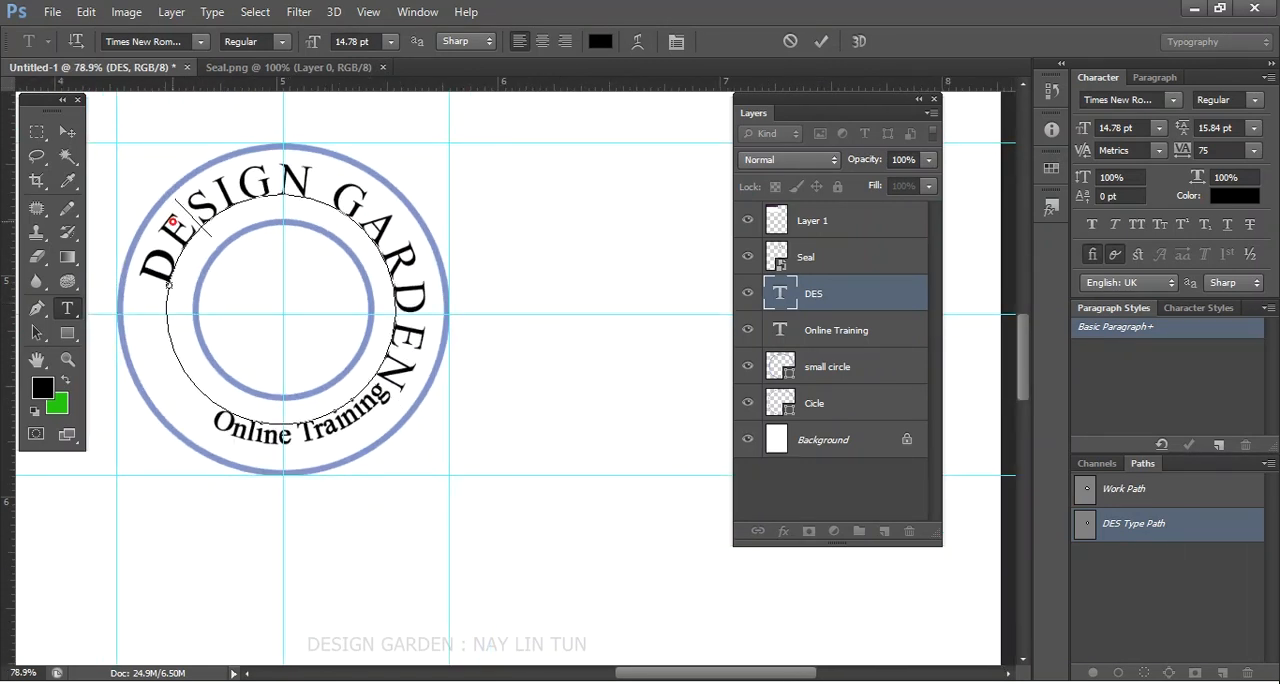
- Set the tracking of the whole Online Training text to 100
click(68, 308)
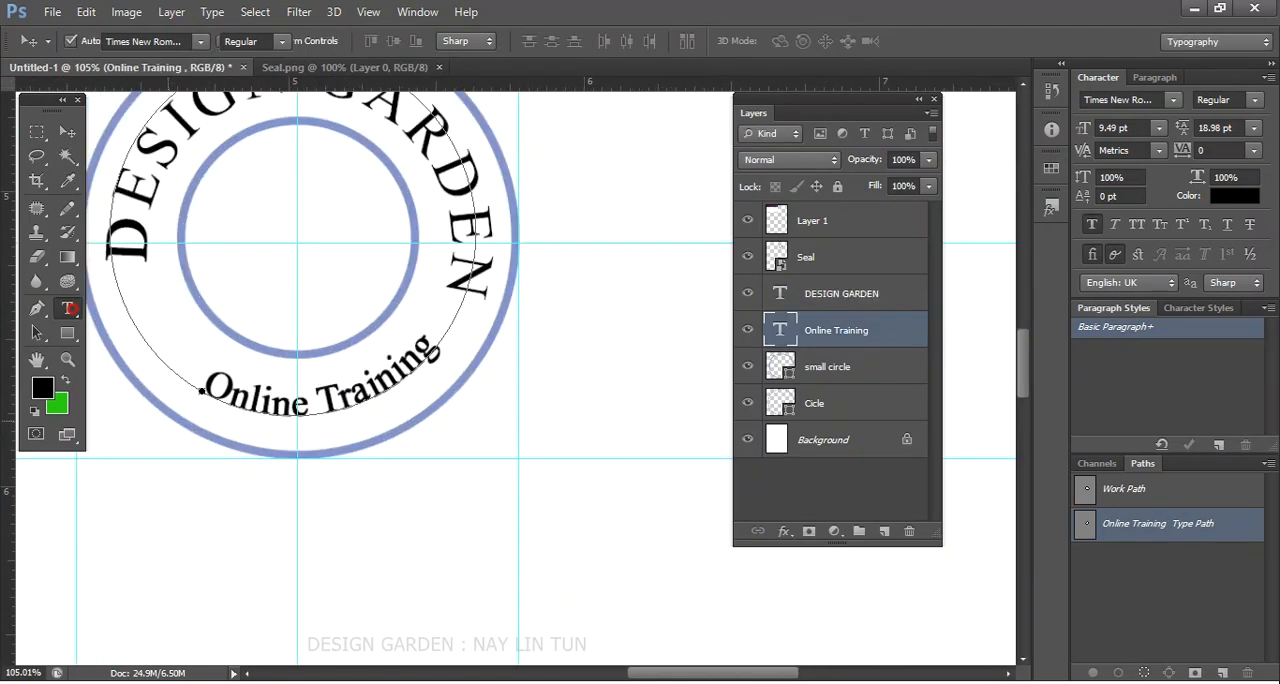
click(297, 409)
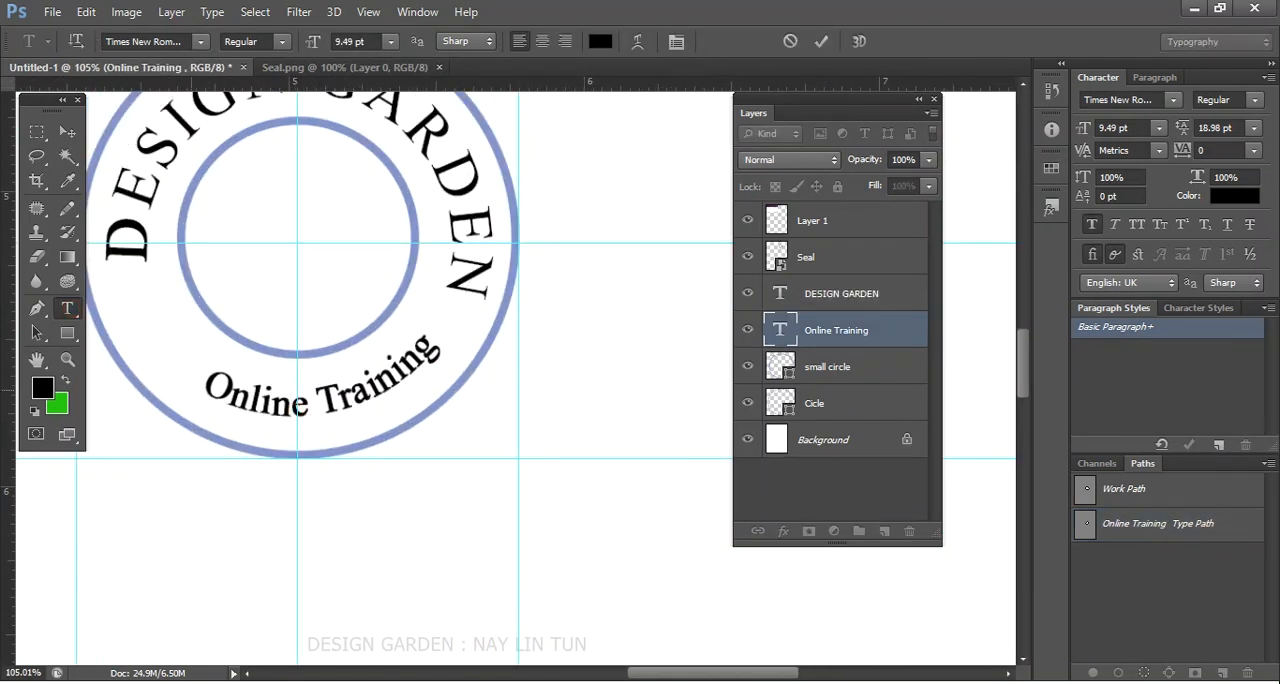
drag(437, 332, 201, 385)
click(1252, 151)
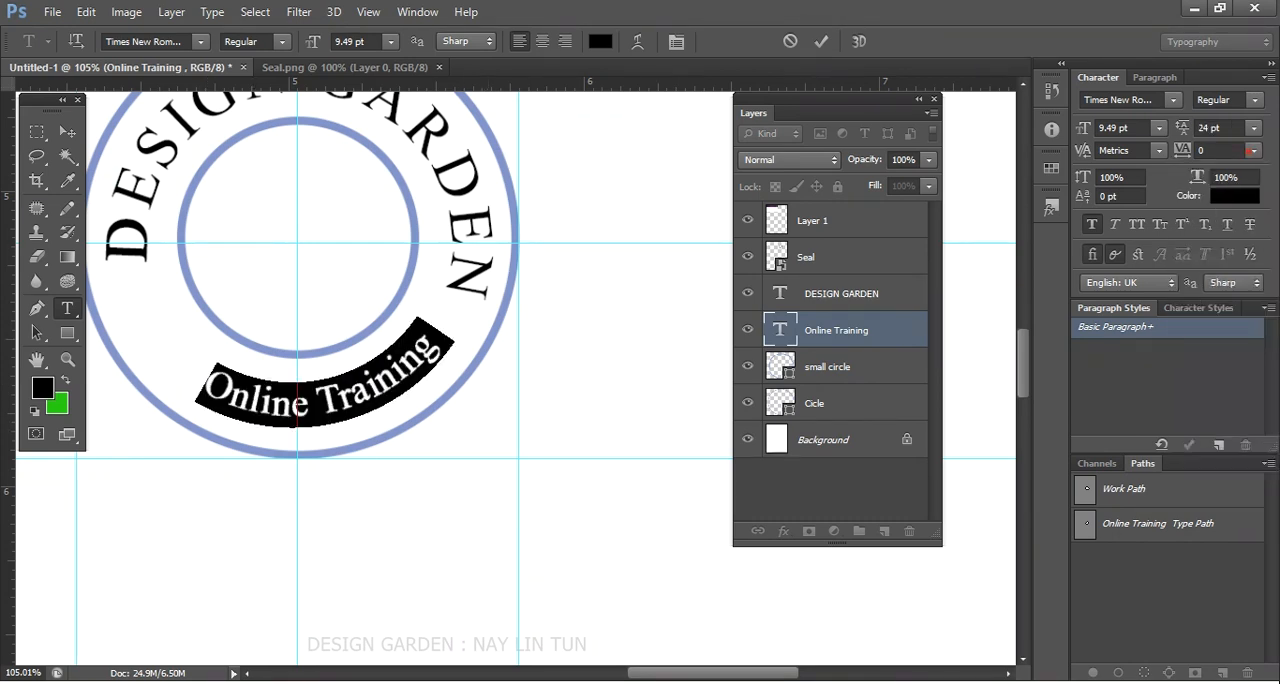
click(1249, 151)
click(1225, 391)
click(1249, 151)
click(1235, 432)
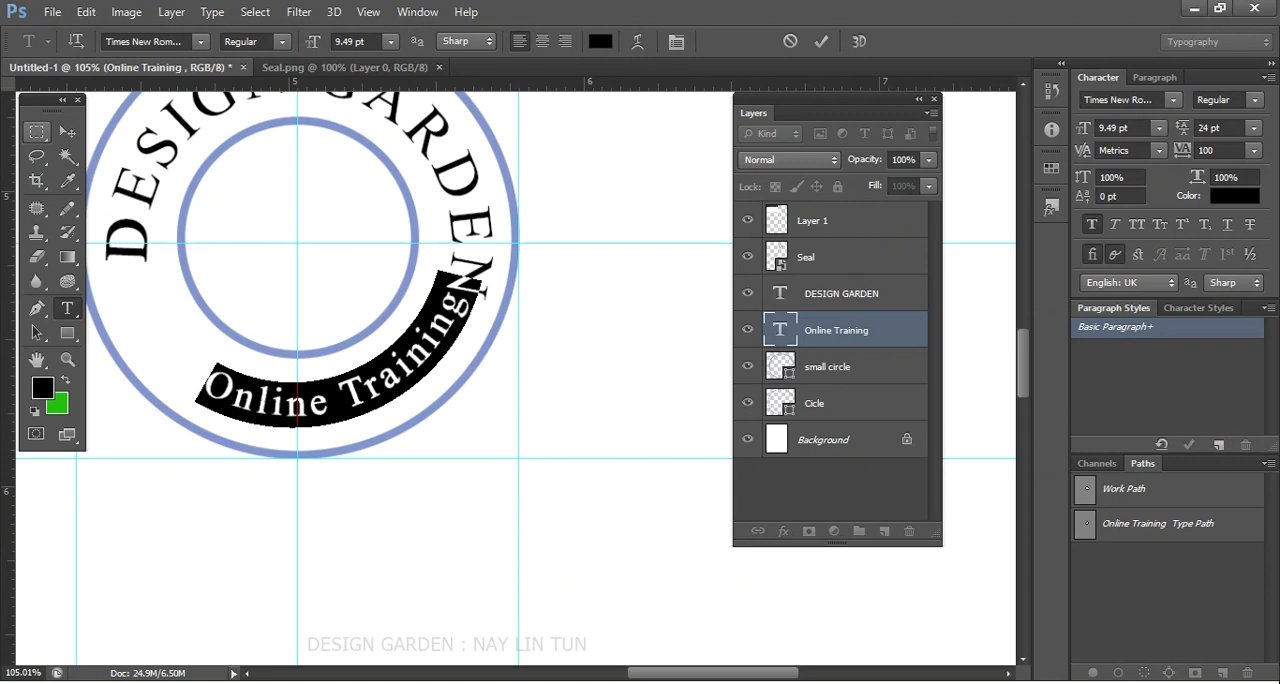
click(67, 131)
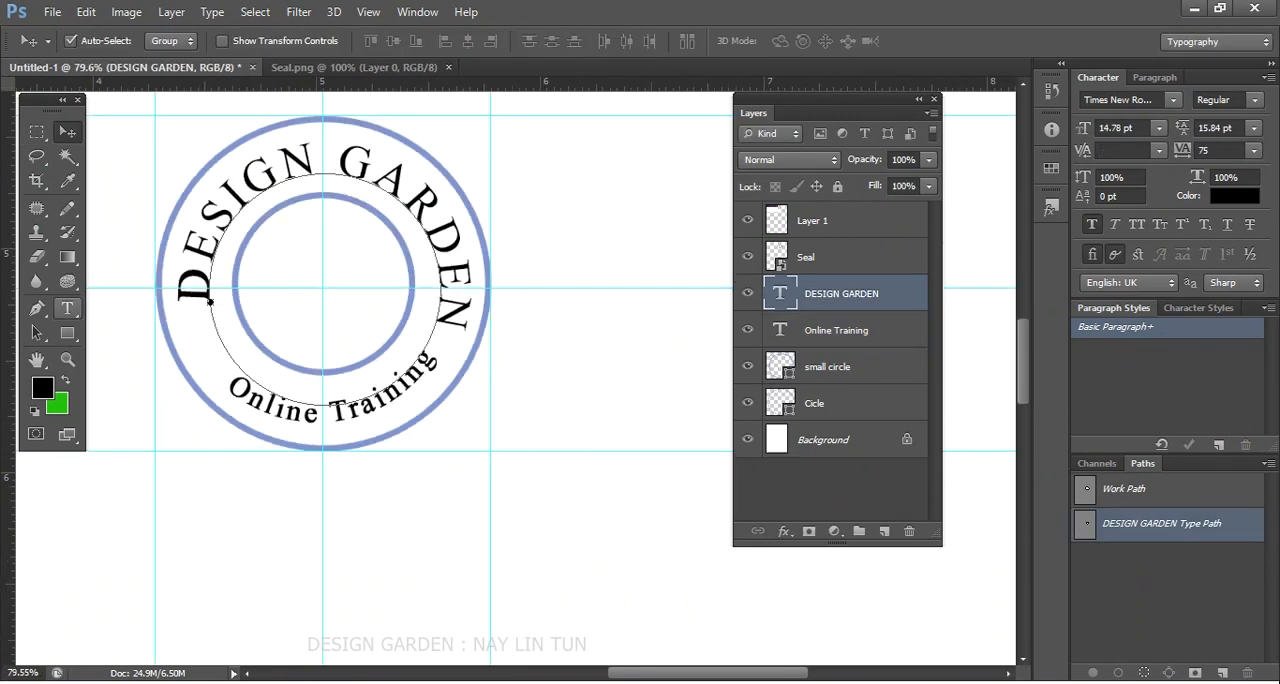
- Change the font of the whole DESIGN GARDEN text to LEMON MILK
click(67, 308)
click(271, 163)
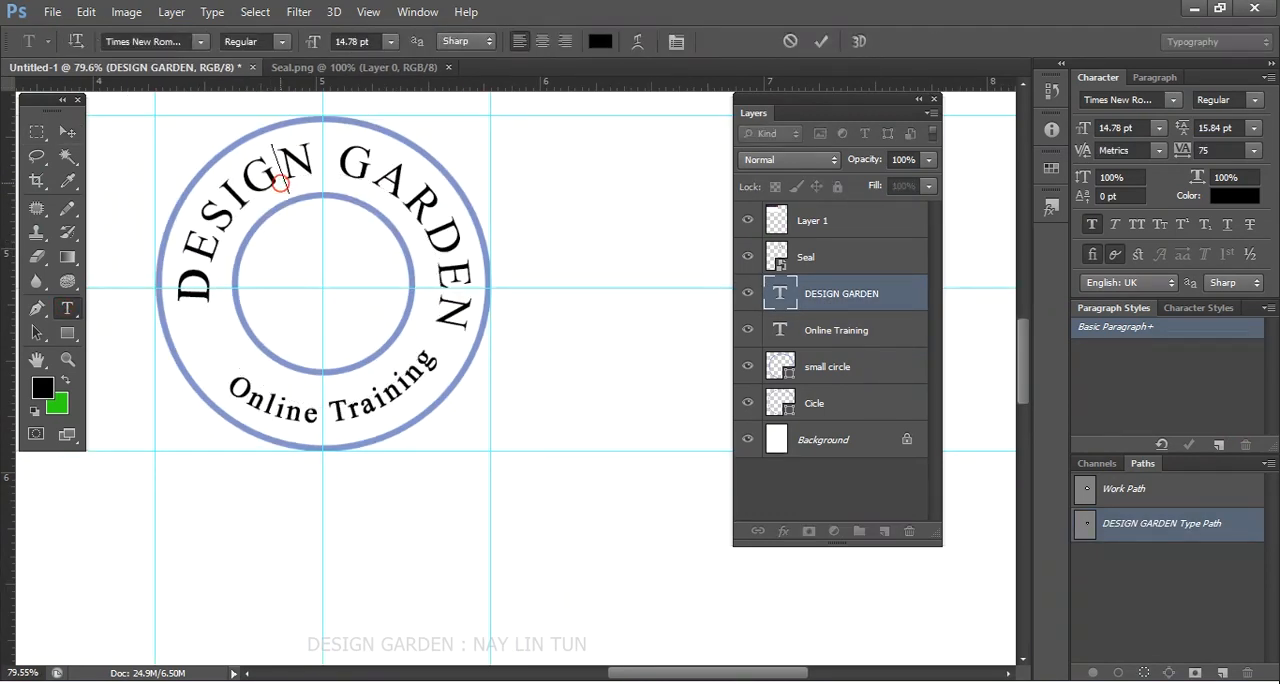
click(220, 210)
click(247, 201)
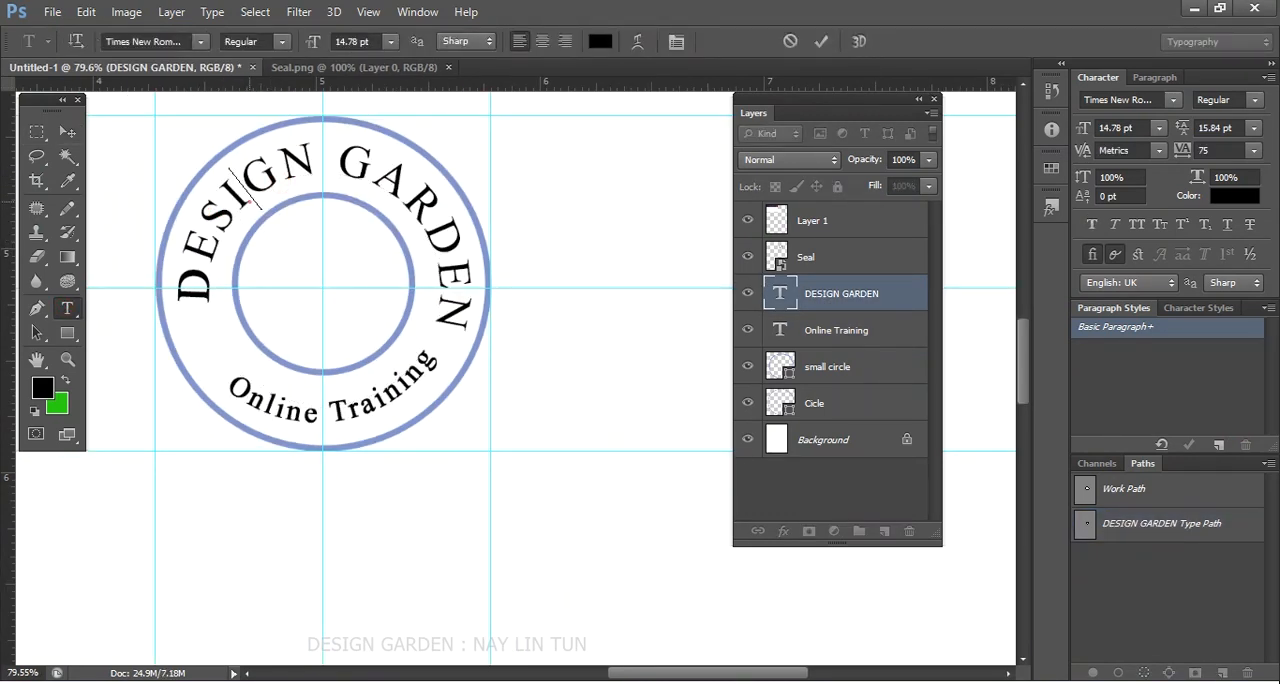
key(ctrl+a)
click(142, 42)
text(LE)
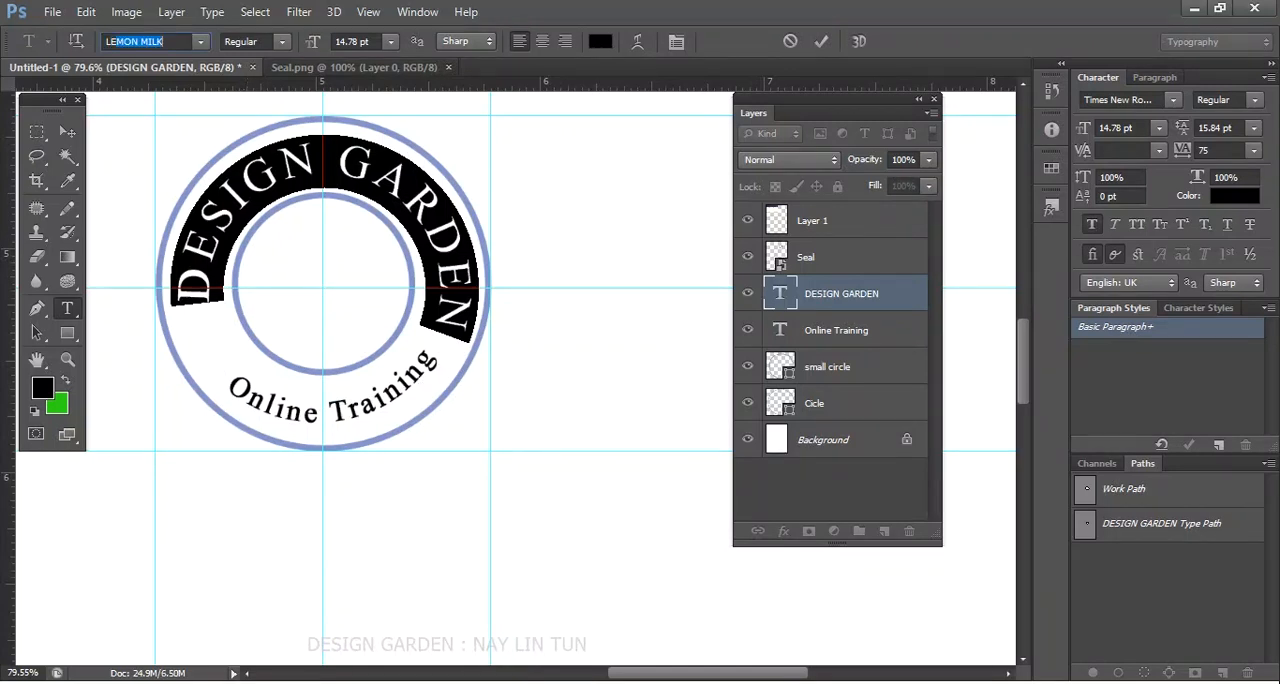
key(Return)
click(38, 133)
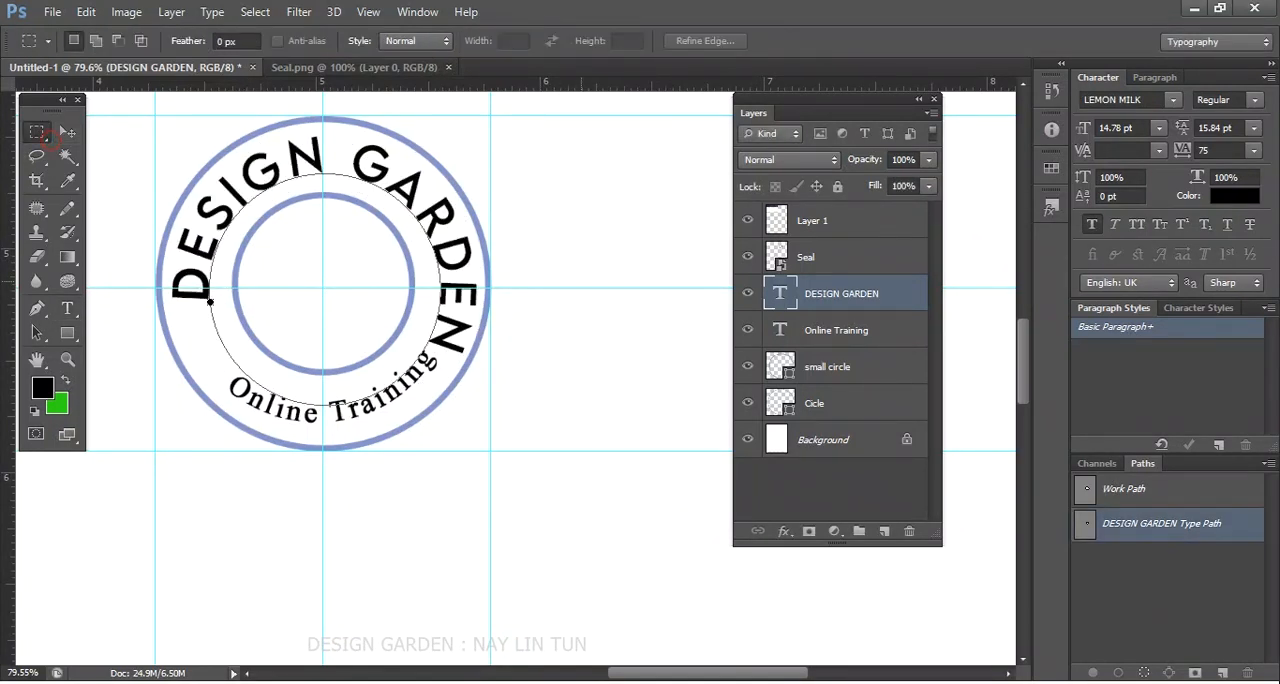
- Try LEMON MILK as the font of the Online Training text
click(67, 308)
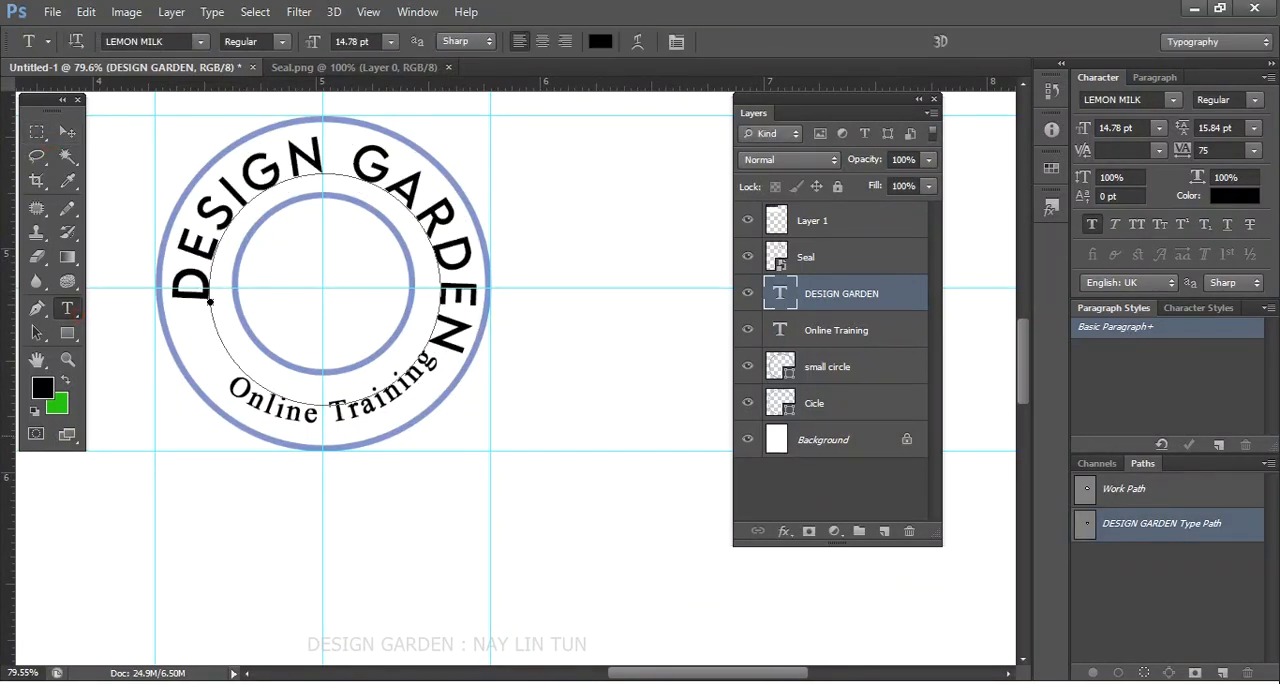
click(345, 408)
key(ctrl+a)
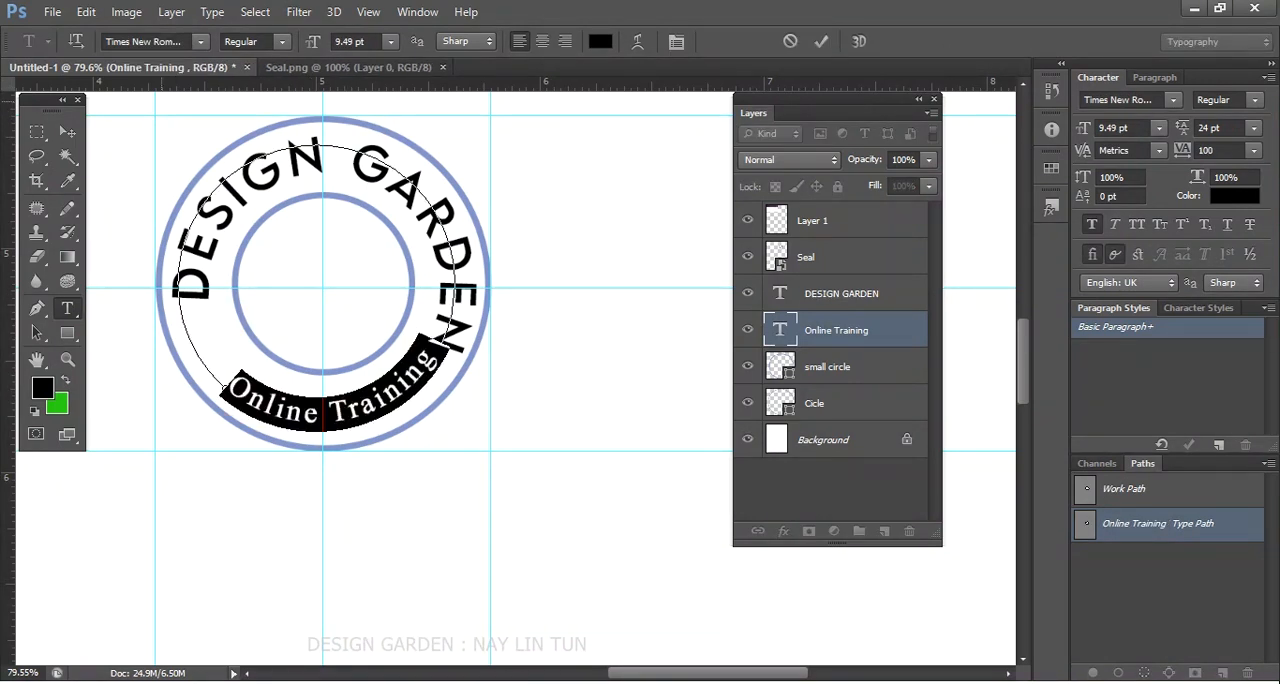
click(148, 41)
text(LEMON MILK)
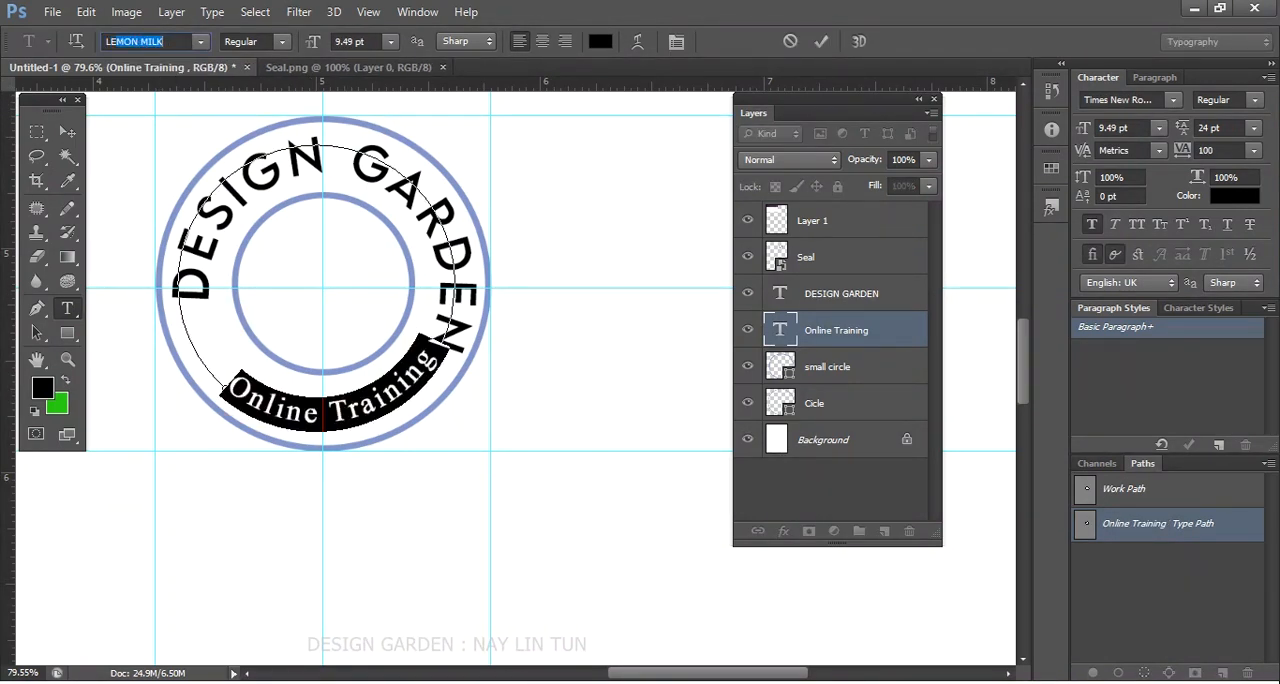
key(Return)
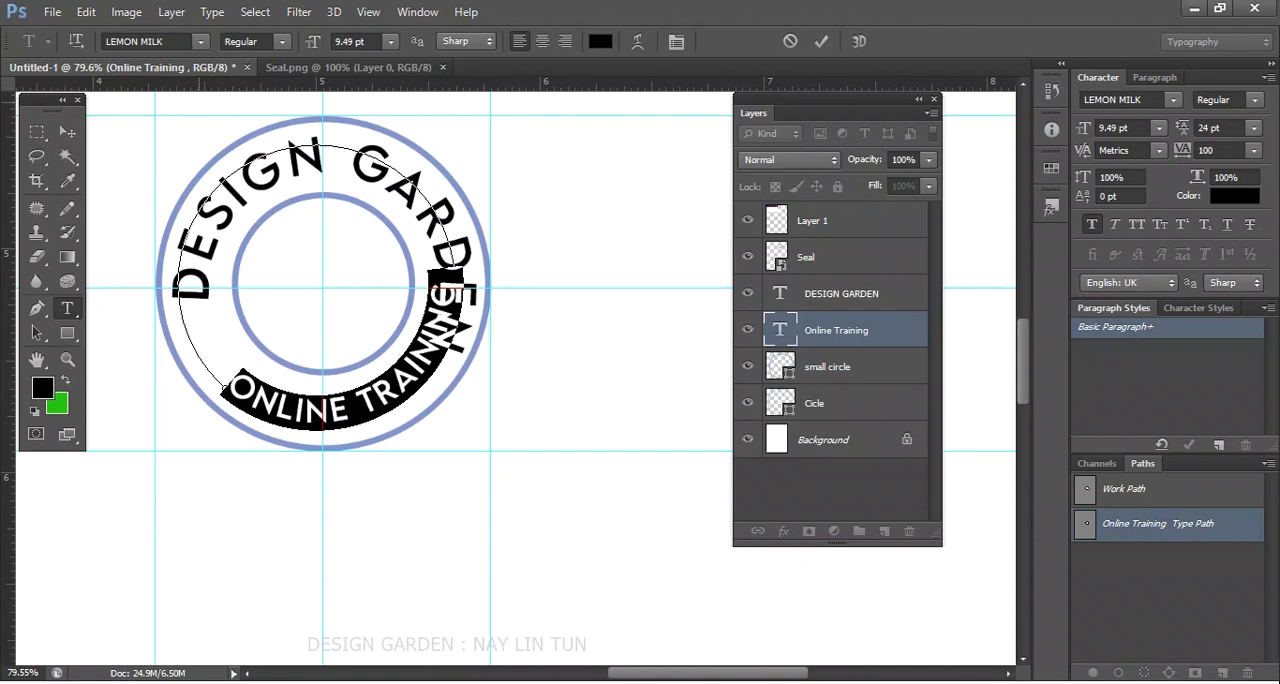
- Set the Online Training font to Franklin Gothic, and fit both texts in the ring with DESIGN GARDEN at 13 pt
key(Escape)
click(63, 131)
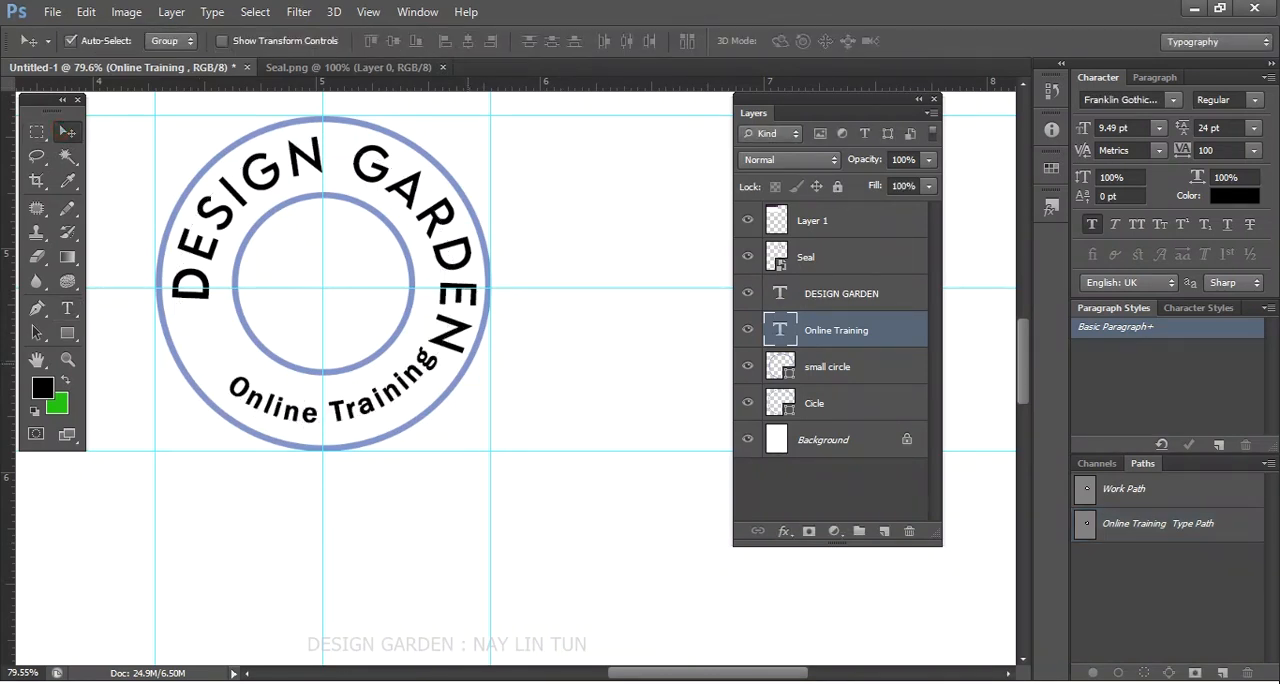
key(ctrl+t)
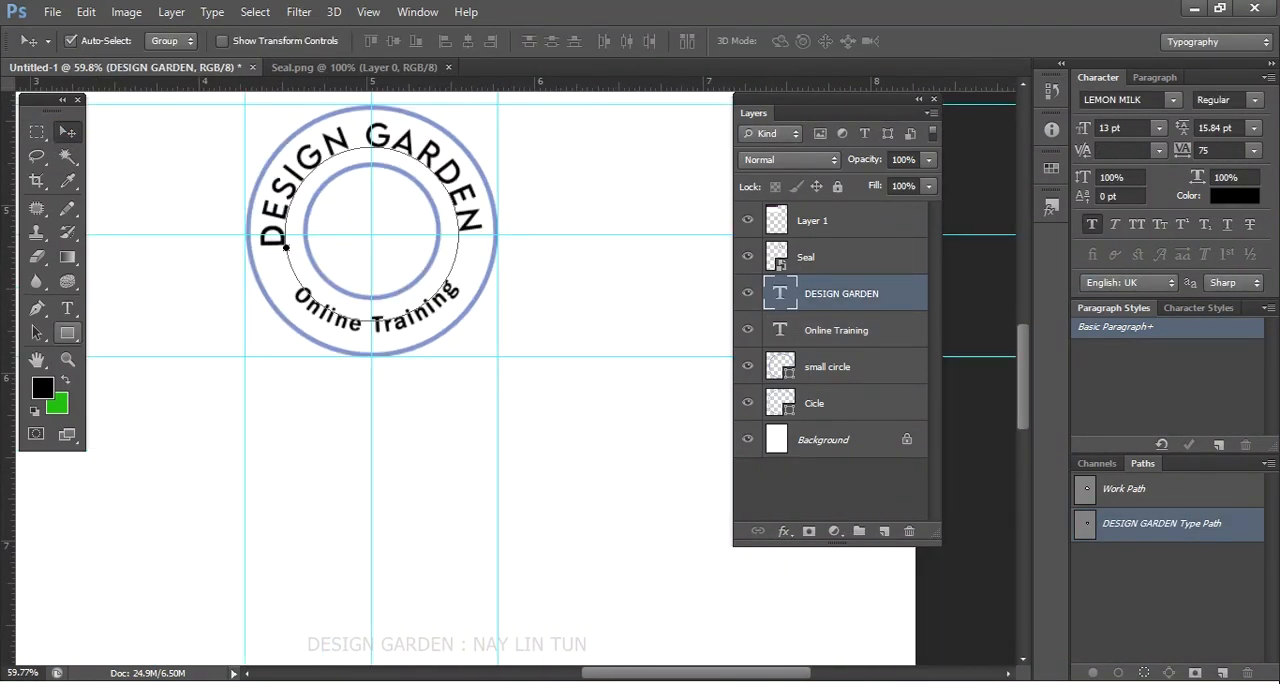
- Place a small starburst custom shape in the ring on each side between DESIGN GARDEN and Online Training
key(u)
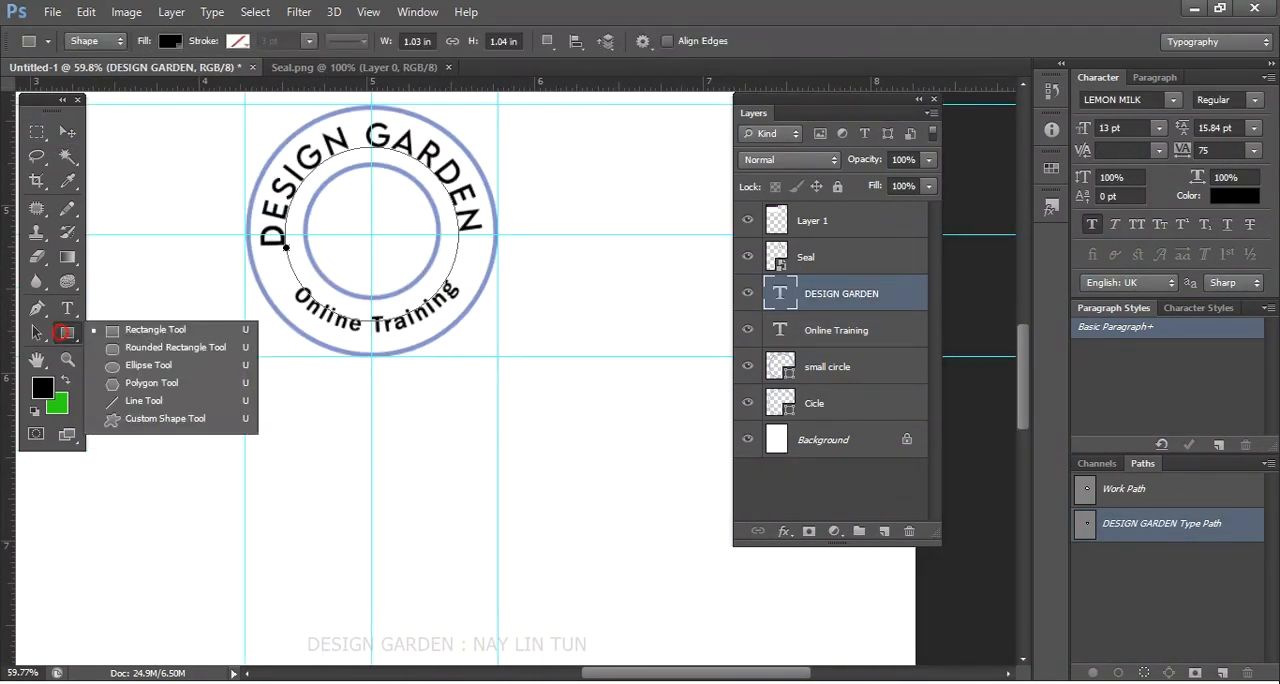
click(152, 383)
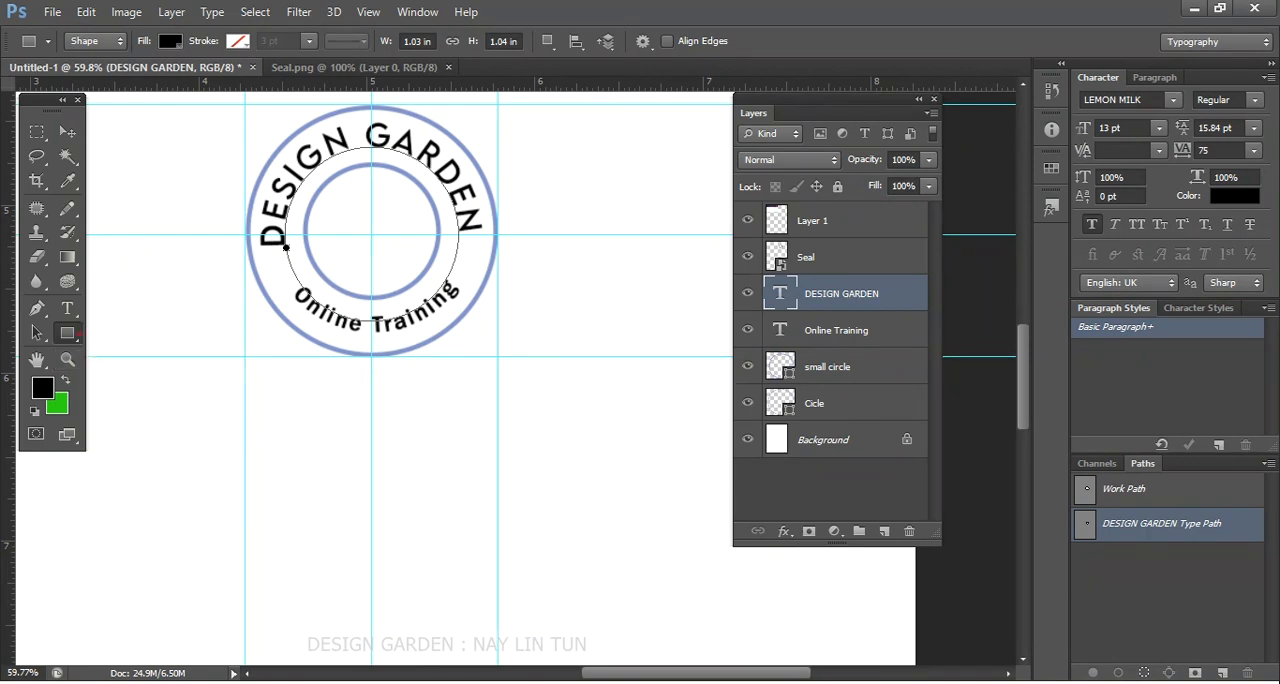
click(75, 334)
click(143, 419)
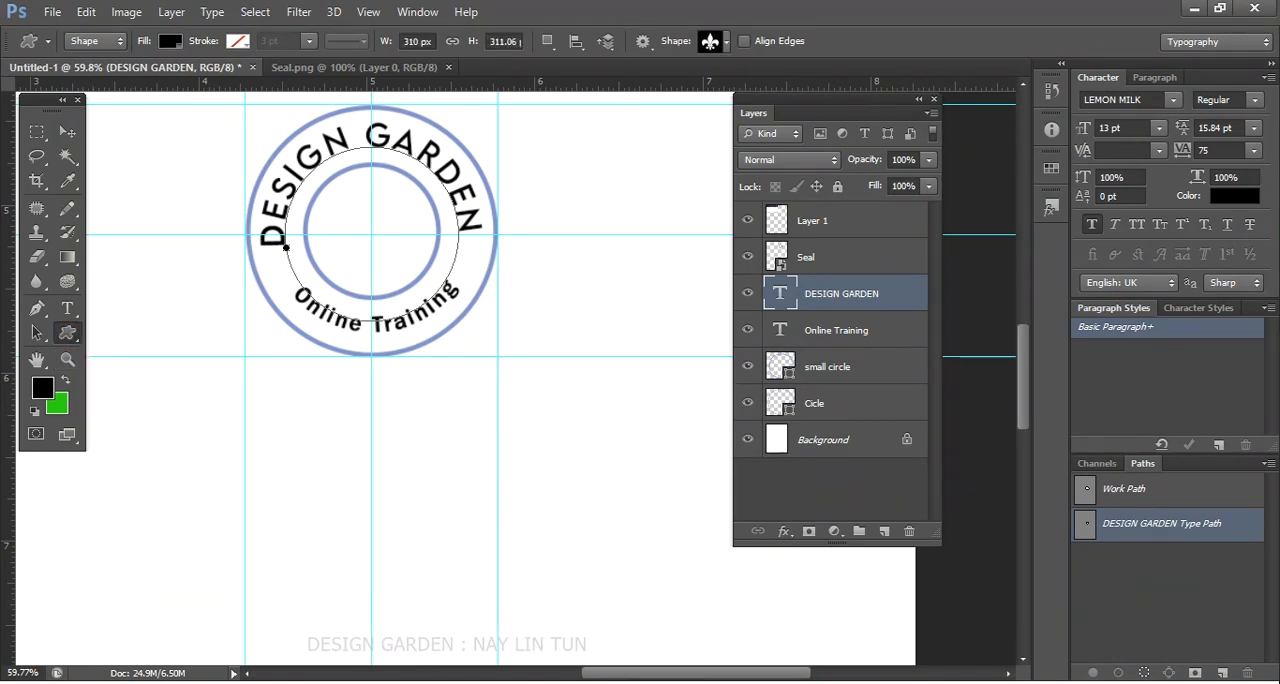
click(727, 43)
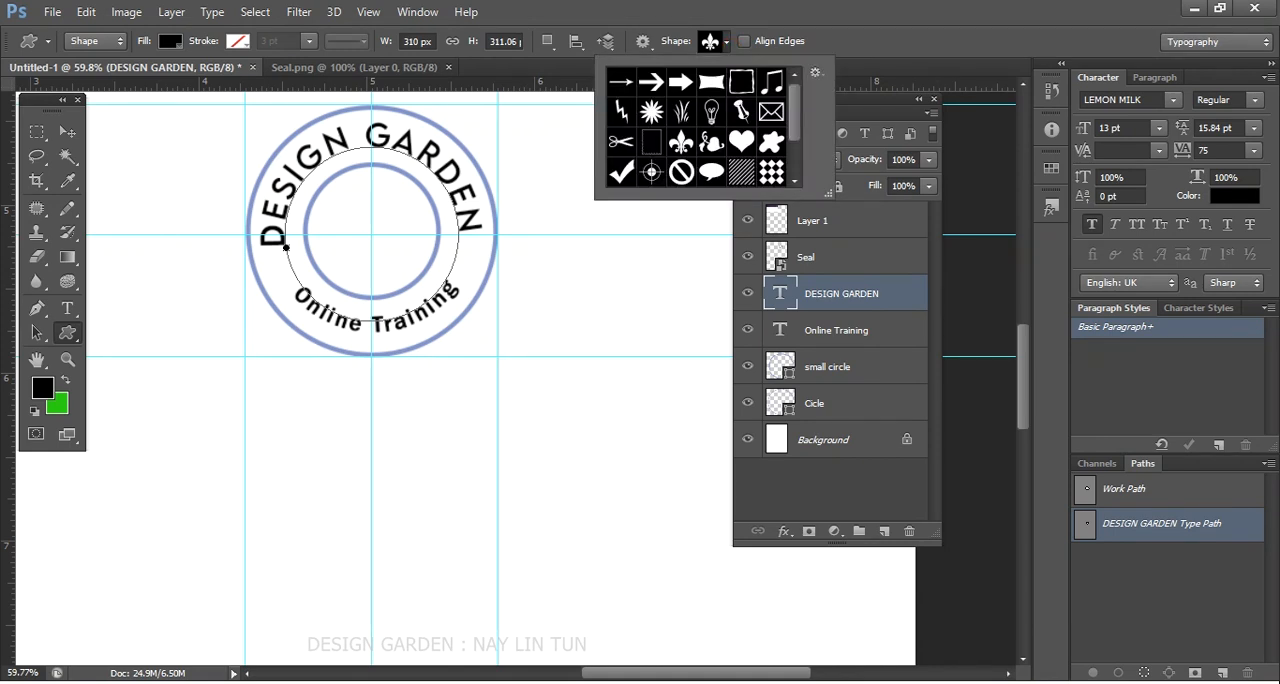
mouse_move(797, 90)
mouse_down()
mouse_move(797, 120)
mouse_move(797, 98)
mouse_up()
click(653, 112)
scroll(315, 287, up, 3)
click(256, 244)
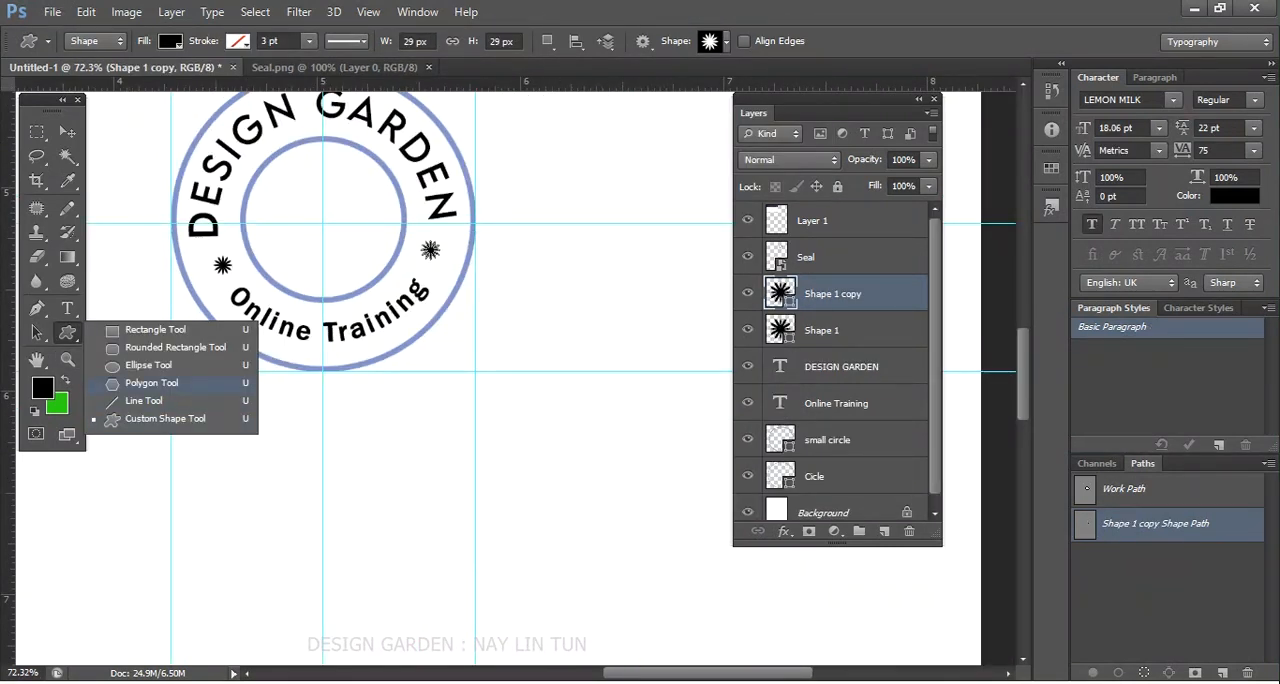
- Create a 29 by 29 px five-sided polygon with the Star option on the blank canvas below the seal
click(152, 383)
click(399, 419)
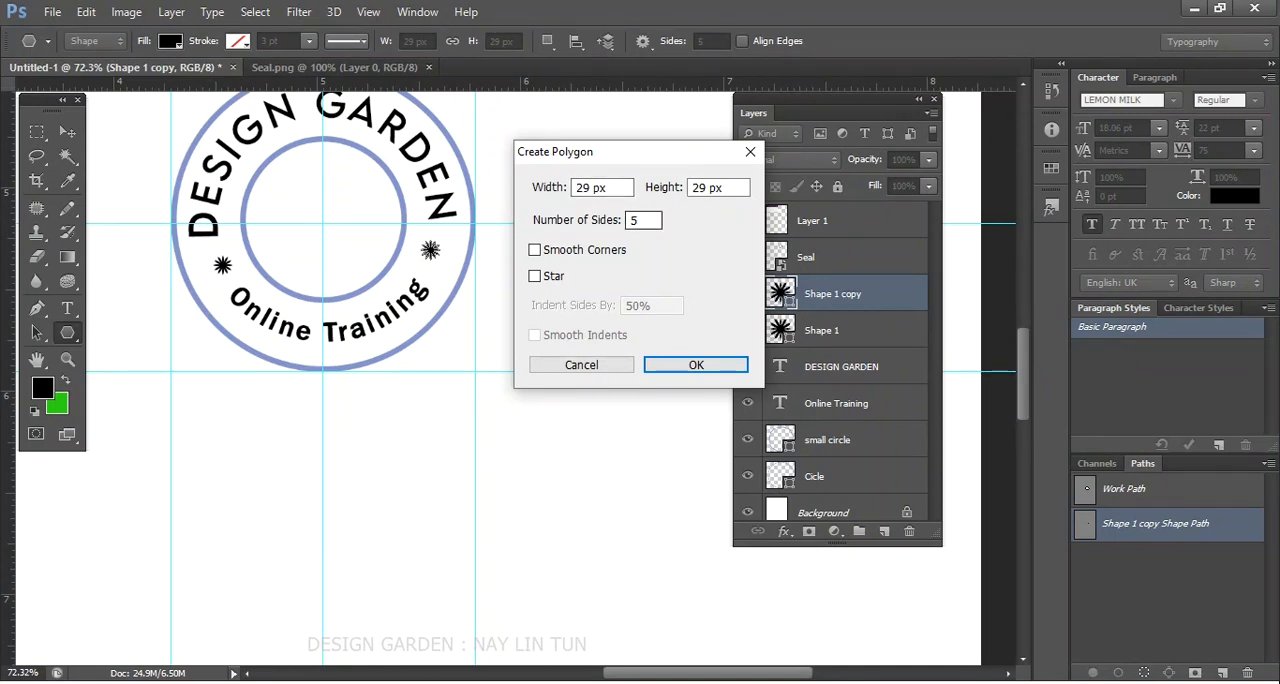
click(534, 276)
click(690, 365)
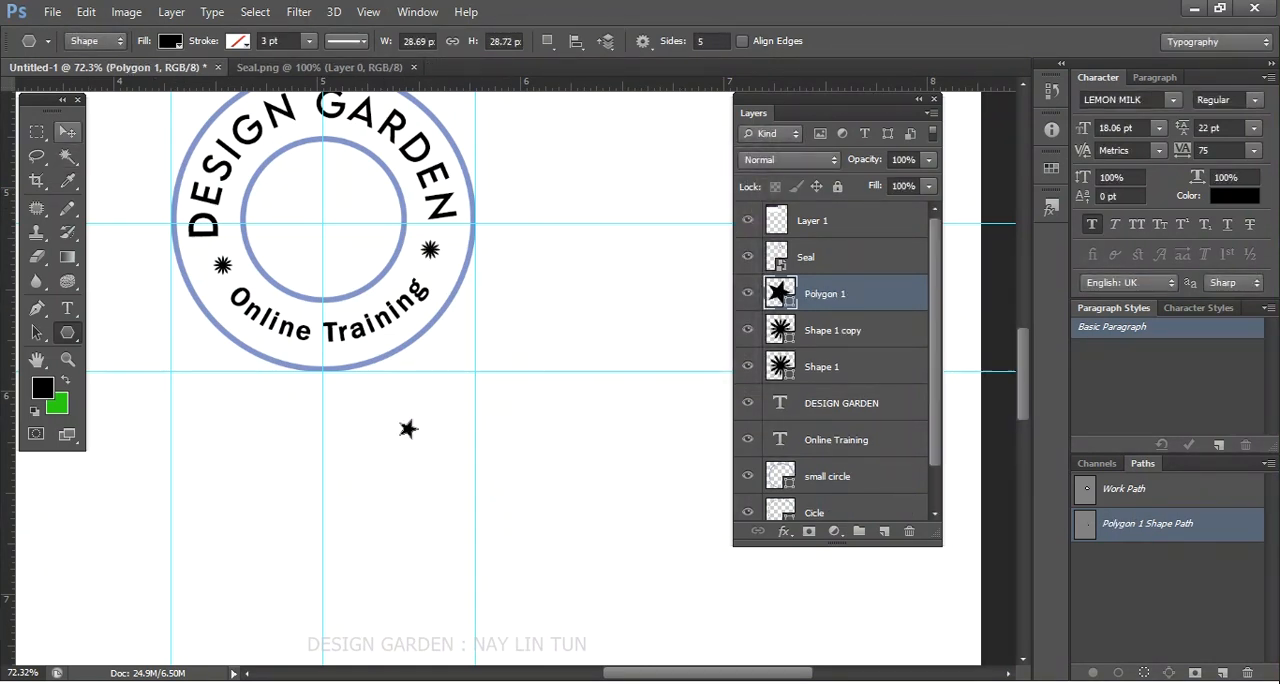
- Rotate the small star below the seal slightly
click(66, 133)
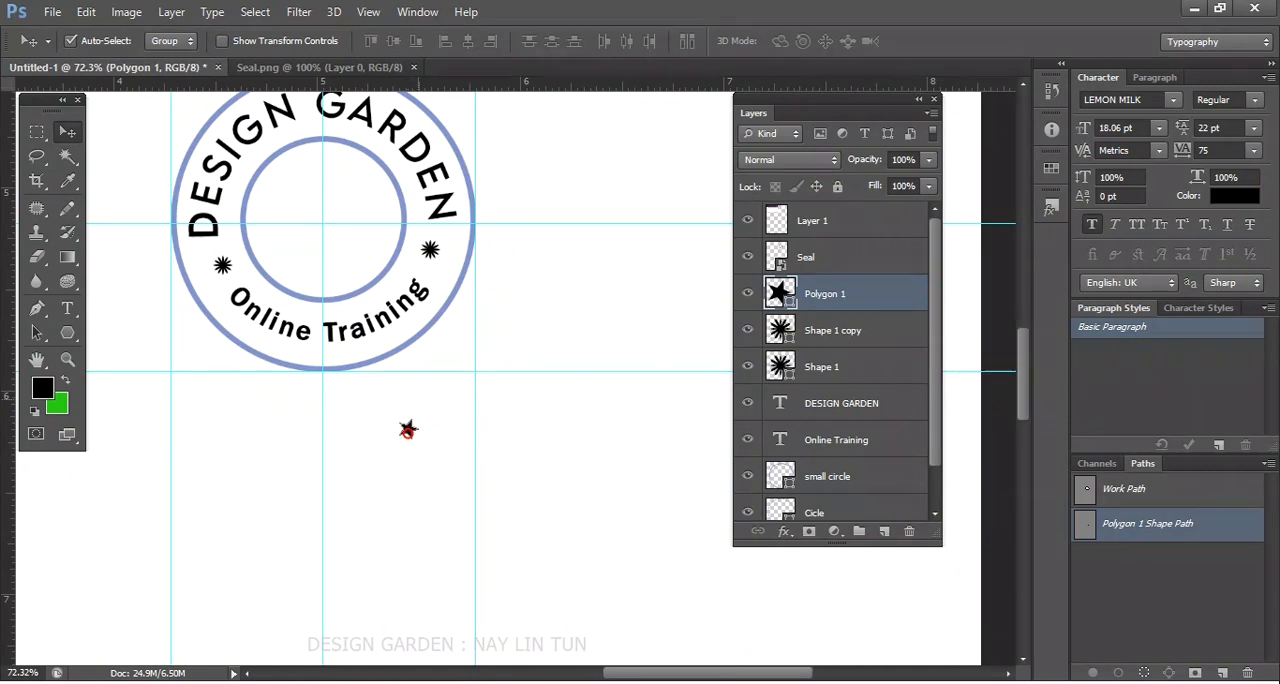
key(ctrl+t)
drag(421, 419, 426, 417)
key(Return)
- Delete both starburst shapes from the ring
click(430, 246)
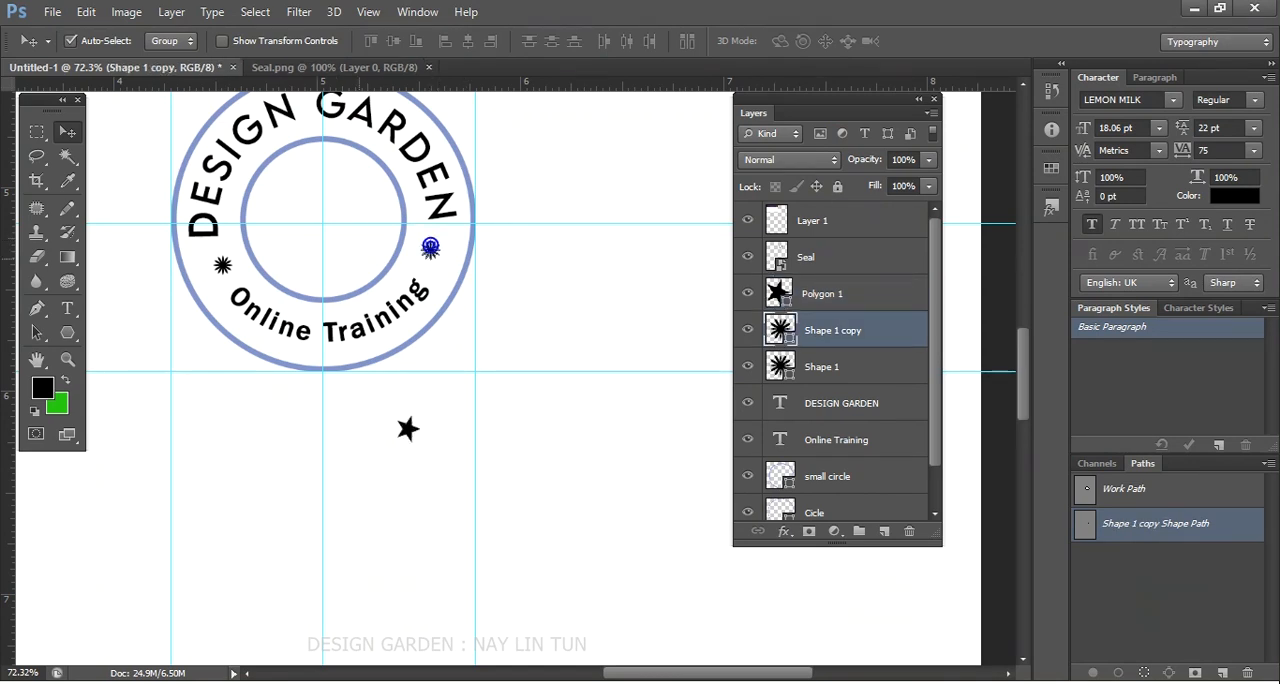
key(Delete)
click(222, 264)
key(Delete)
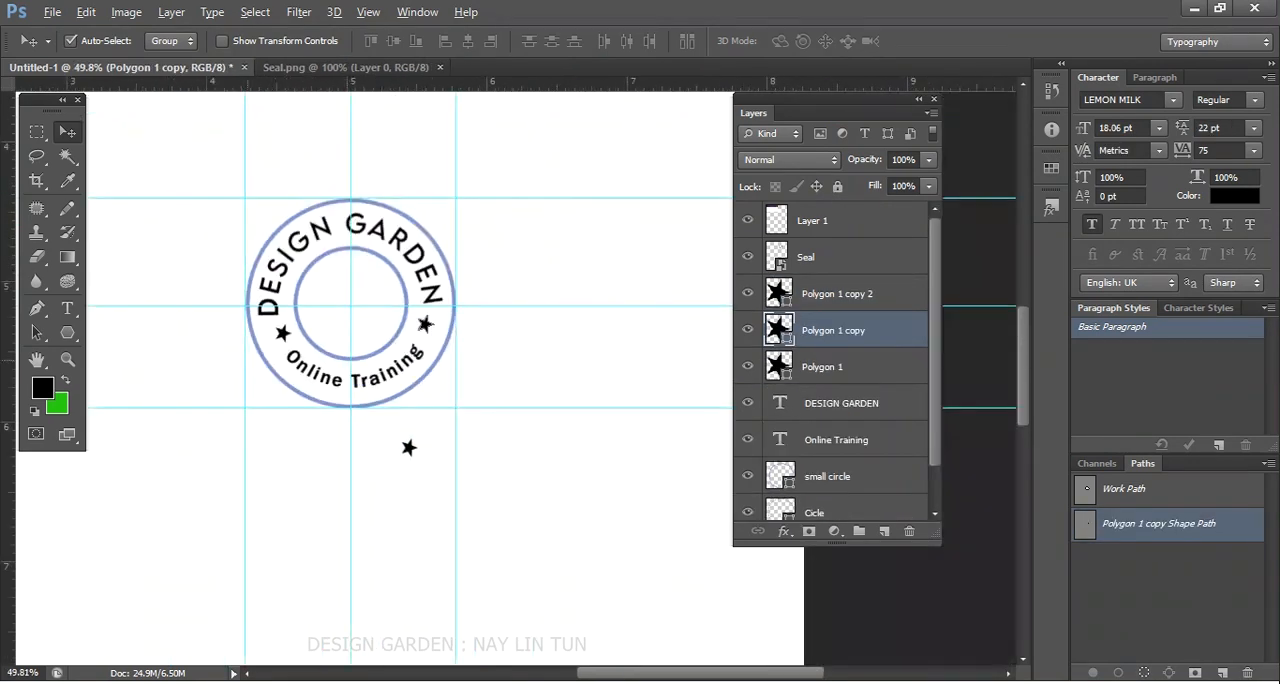
- Place copies of the small star in the ring on both sides and scale down the copy beside the end of GARDEN
key(ctrl+plus)
key(ctrl+plus)
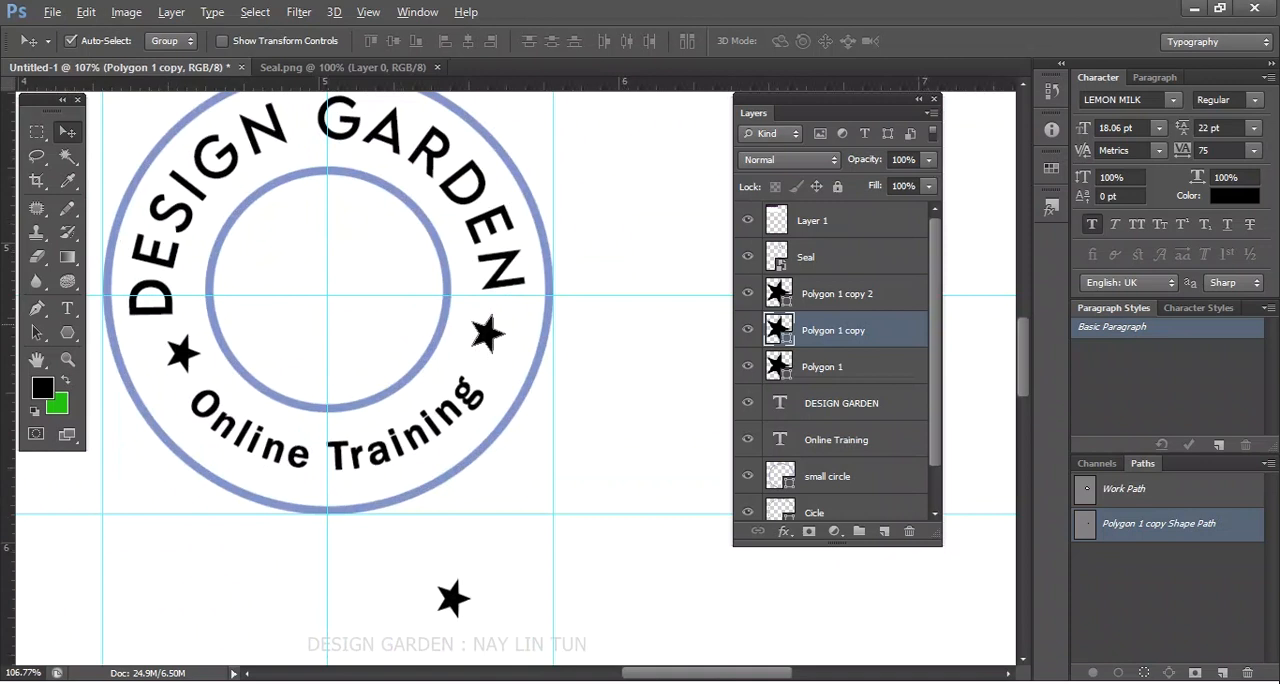
key(ctrl+t)
drag(506, 313, 502, 319)
key(Return)
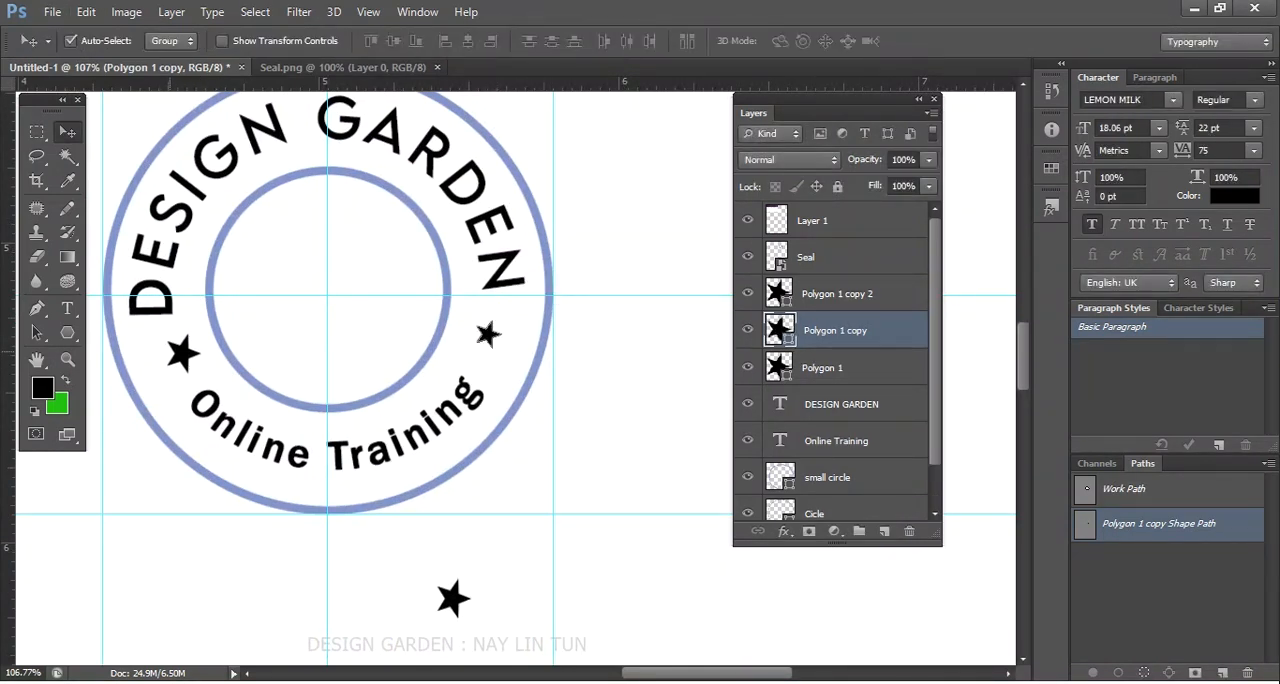
- Replace the larger star on the DESIGN side of the ring with a copy of the scaled-down star
click(173, 352)
key(Delete)
drag(487, 333, 171, 362)
scroll(190, 360, down, 7)
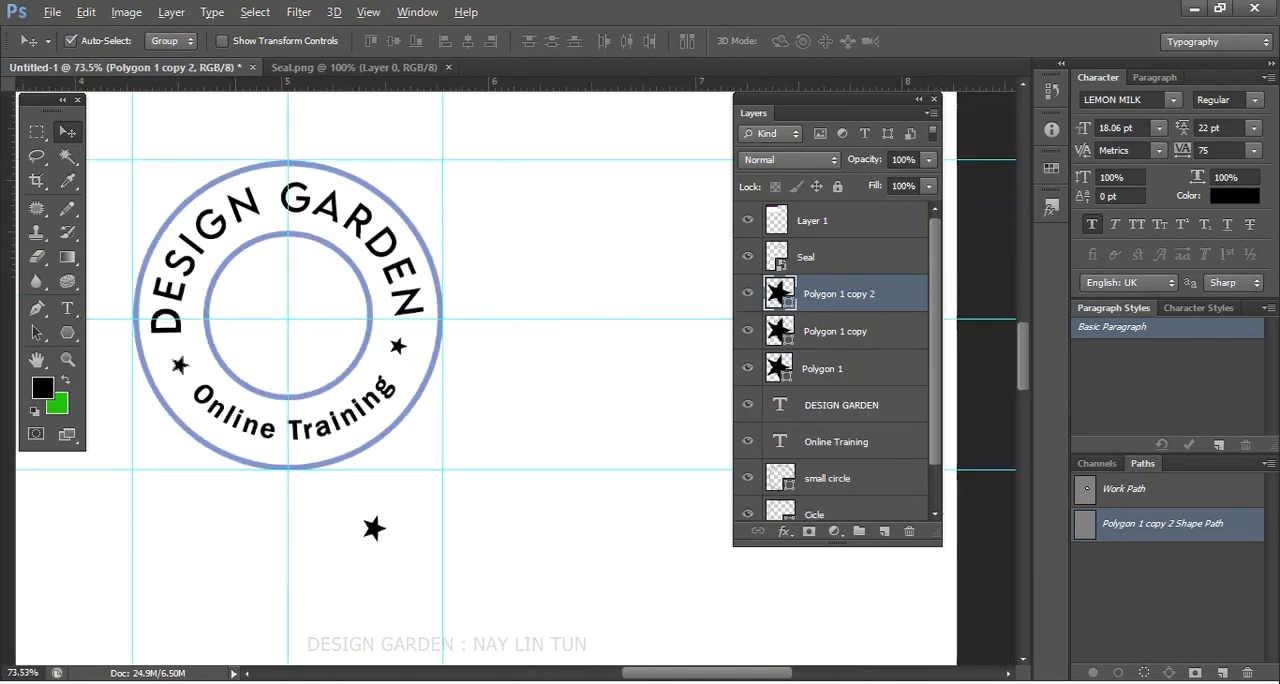
- Add a two-line text above the seal with No and Date, each followed by a row of dots
scroll(271, 410, up, 2)
scroll(282, 186, up, 2)
scroll(300, 300, down, 3)
key(t)
click(378, 250)
text(M)
key(BackSpace)
text(NO)
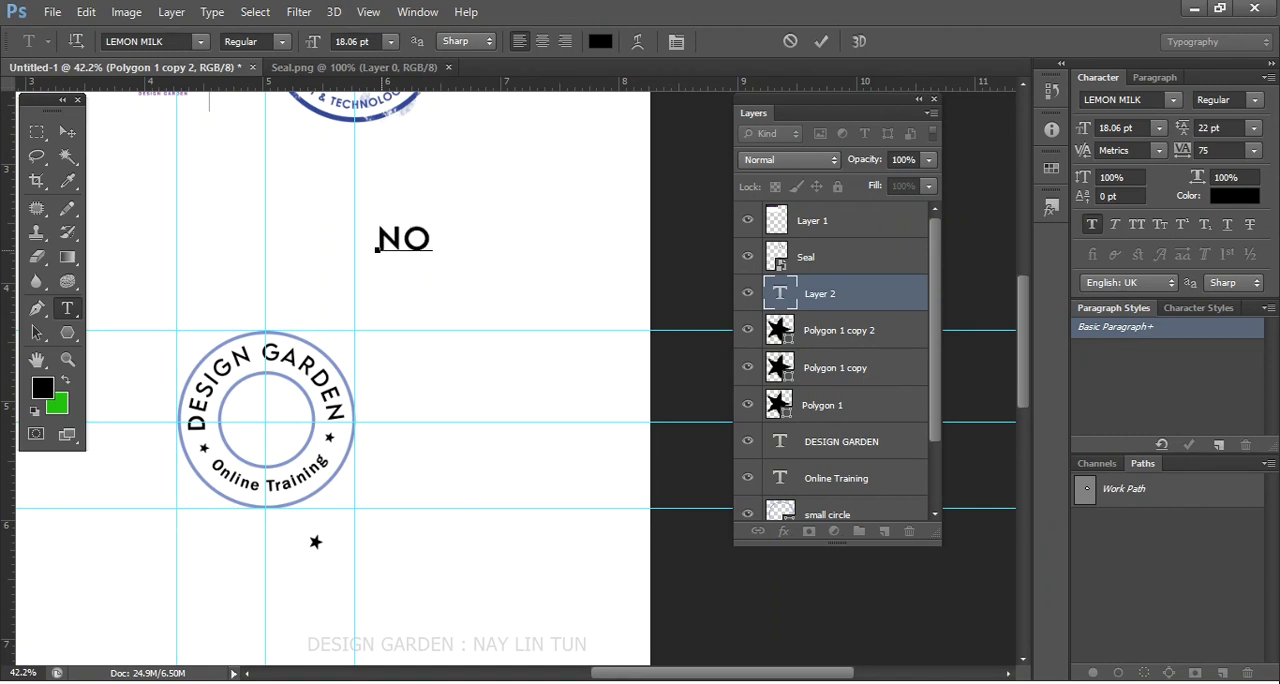
text( . ....... DATE .......)
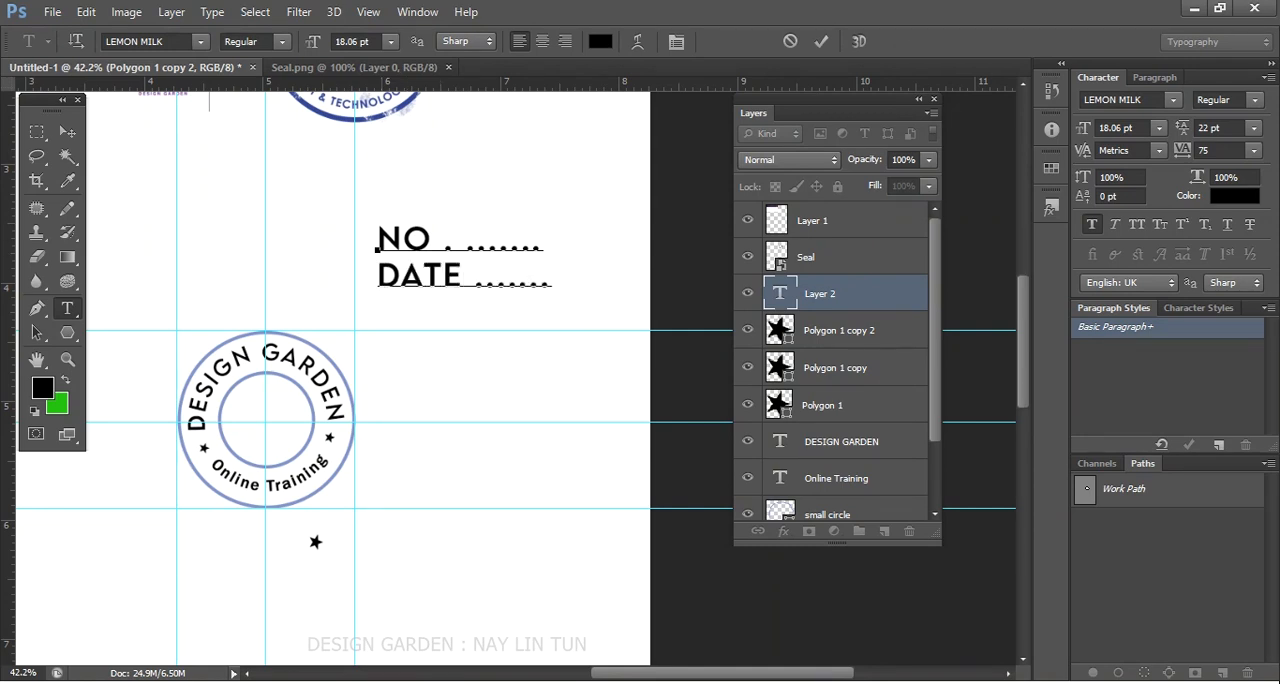
- Set the whole No and Date text to 10 pt
key(ctrl+a)
click(390, 41)
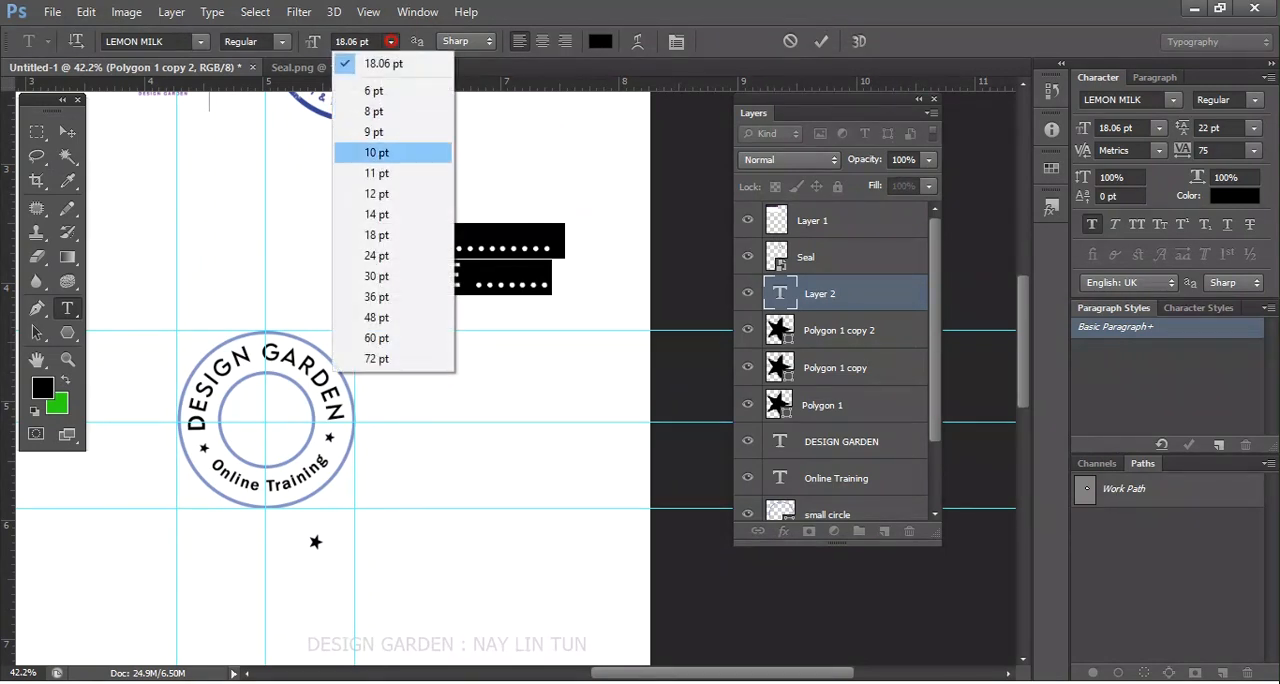
click(375, 128)
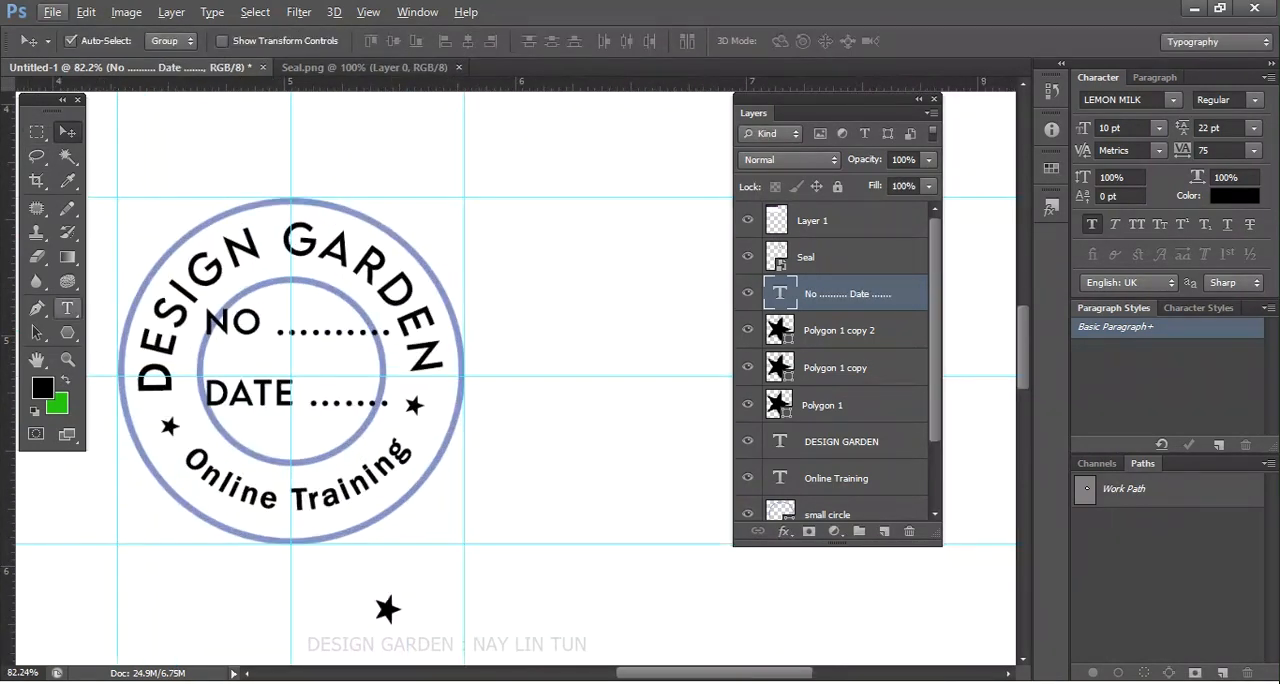
- Move the No and Date text over the seal's inner circle and set its leading to 14 pt
key(t)
click(244, 320)
key(ctrl+a)
key(alt+Up)
key(alt+Up)
key(alt+Up)
key(alt+Up)
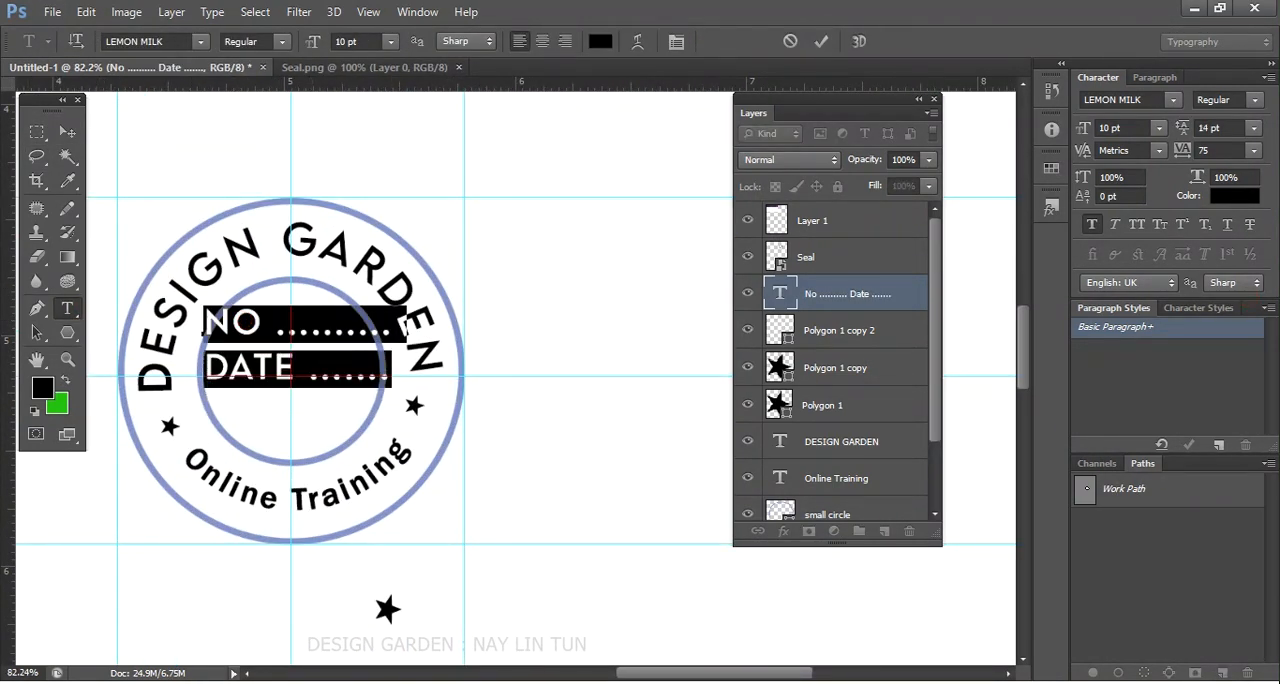
- Set the No and Date text's tracking to 10 and its font size to 8 pt
click(1253, 150)
click(1228, 370)
click(1253, 150)
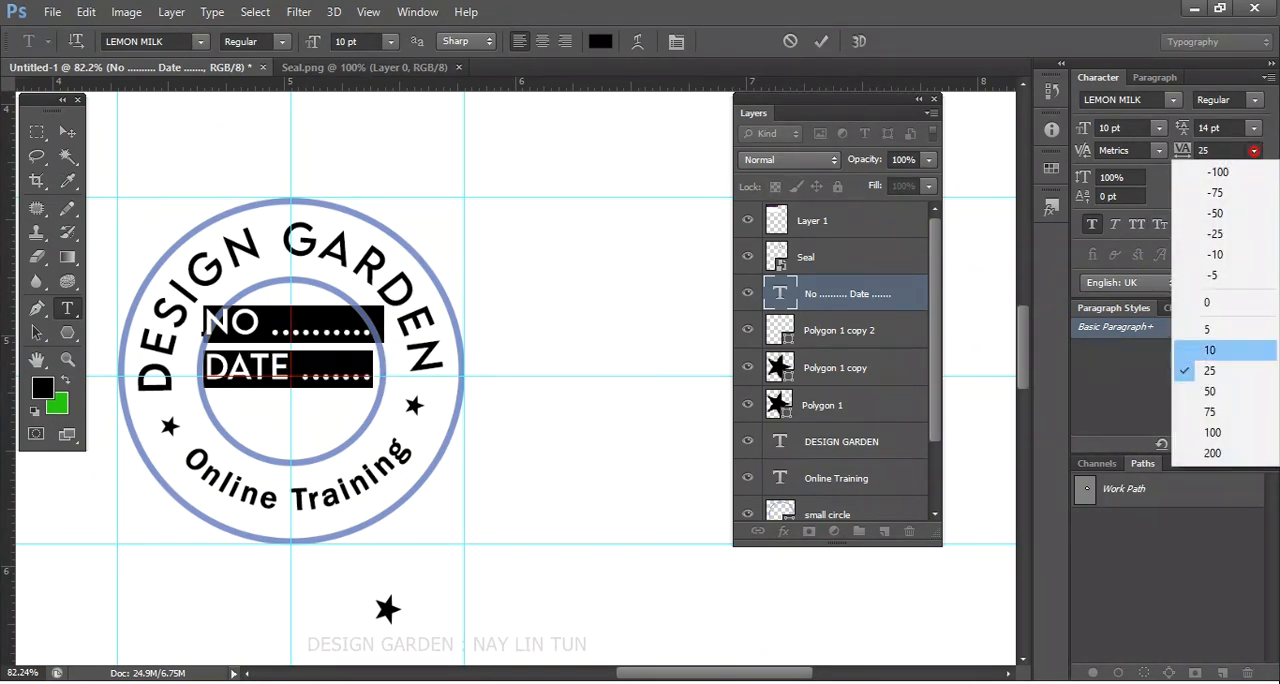
click(1228, 352)
click(1157, 128)
click(1157, 128)
click(1157, 128)
click(1160, 198)
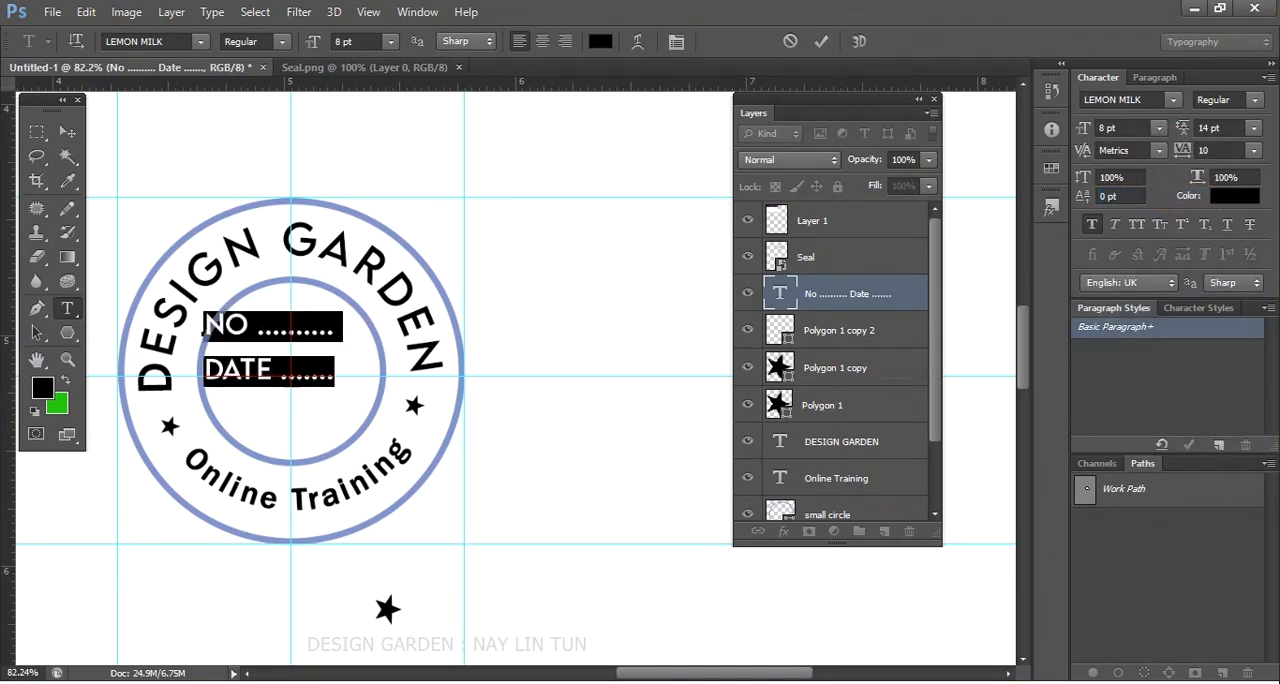
- Center the No and Date text inside the seal's inner circle
click(67, 131)
scroll(222, 510, up, 2)
drag(222, 242, 254, 262)
scroll(275, 300, down, 6)
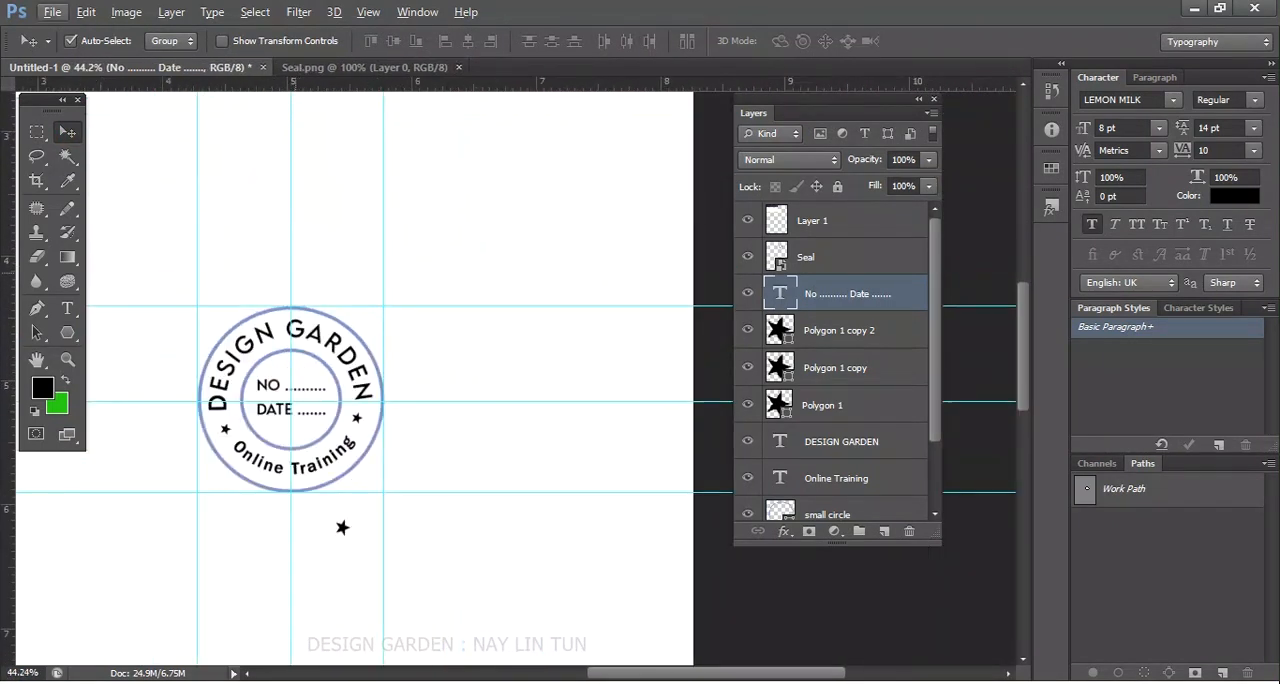
scroll(291, 353, down, 1)
scroll(292, 386, up, 5)
scroll(292, 386, down, 5)
scroll(292, 386, up, 3)
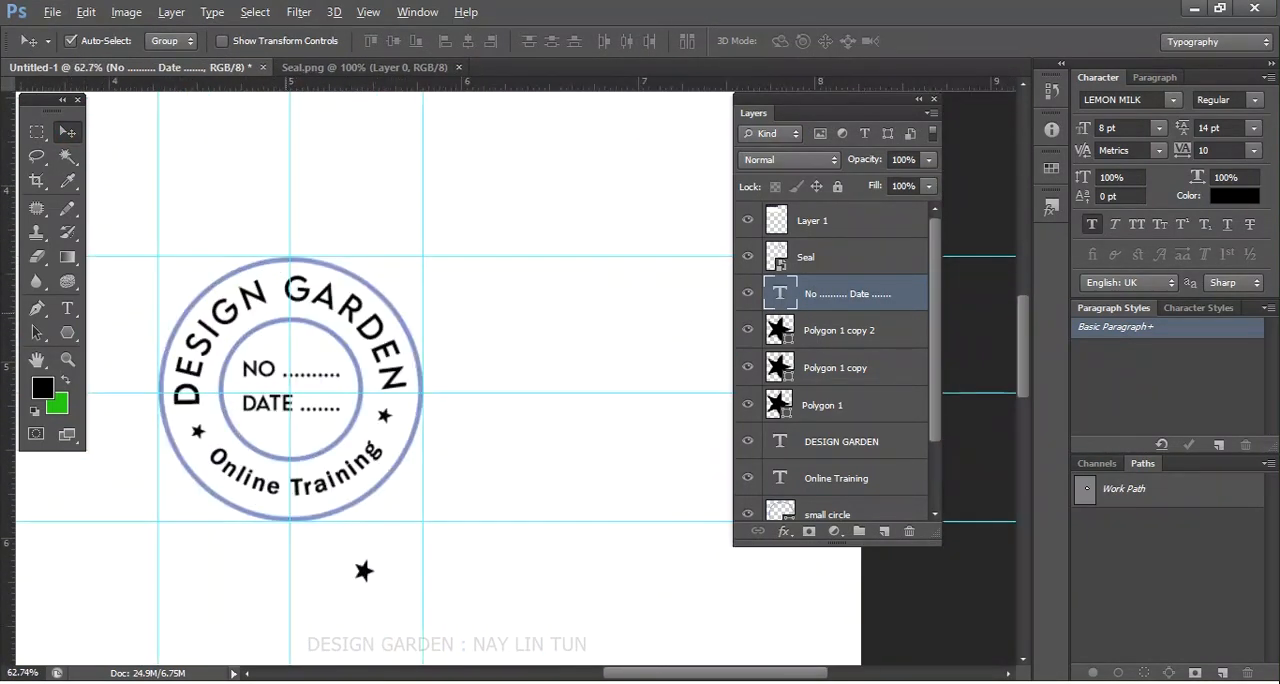
- Change the font of the whole No and Date text to Calibri
click(67, 308)
scroll(281, 491, up, 3)
drag(243, 293, 264, 294)
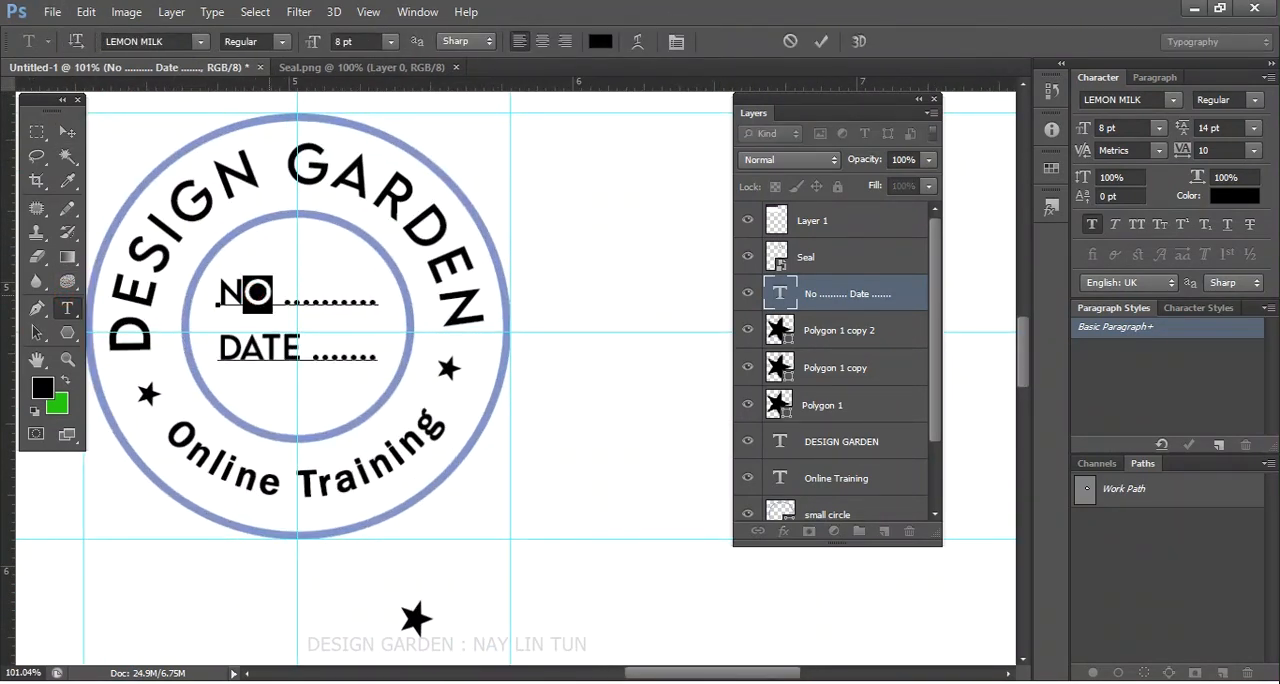
key(ctrl+a)
click(168, 41)
text(C)
text(al)
key(Return)
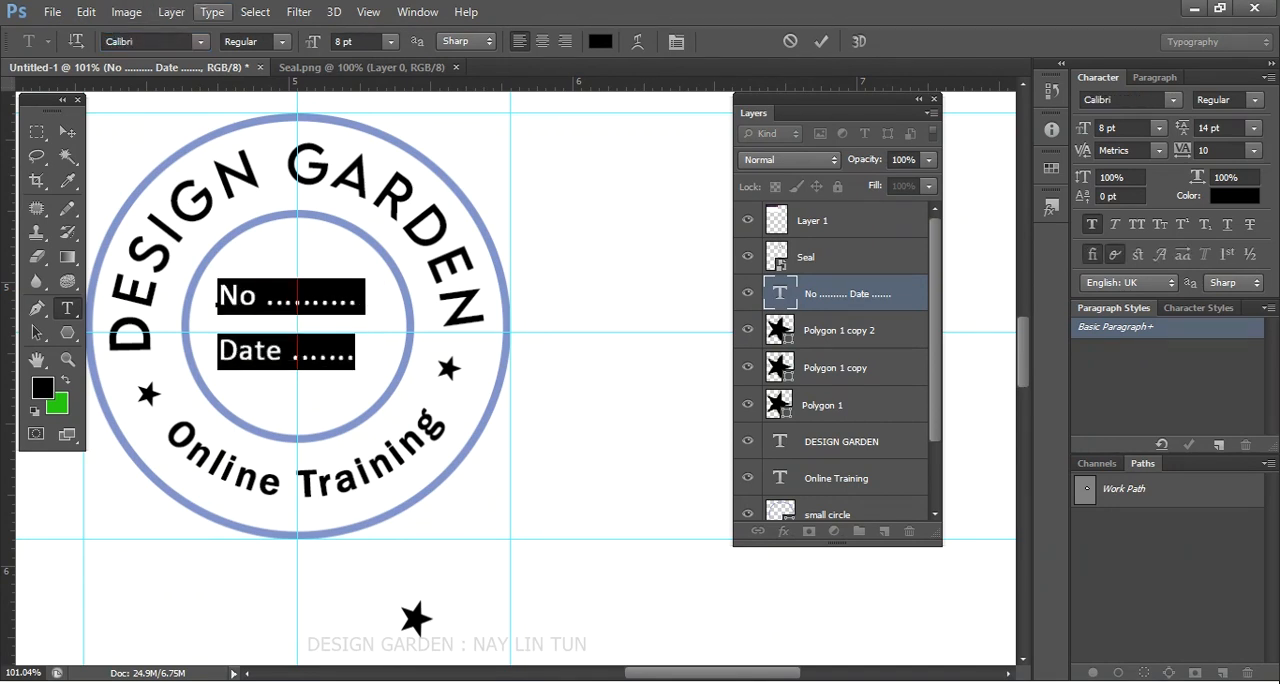
- Delete the spare star below the seal and group all layers that make up the seal
click(67, 132)
scroll(389, 295, down, 3)
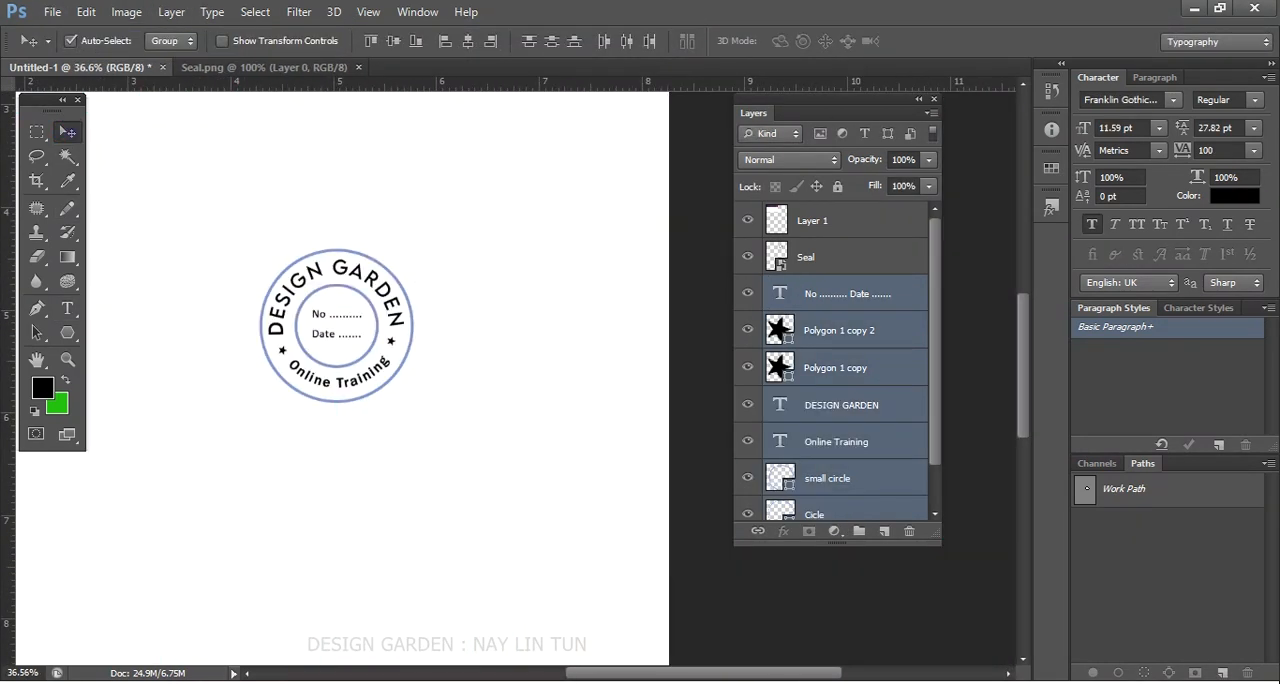
drag(136, 176, 603, 506)
key(ctrl+g)
click(748, 287)
click(748, 287)
click(752, 287)
click(752, 287)
scroll(460, 316, down, 3)
scroll(382, 328, up, 10)
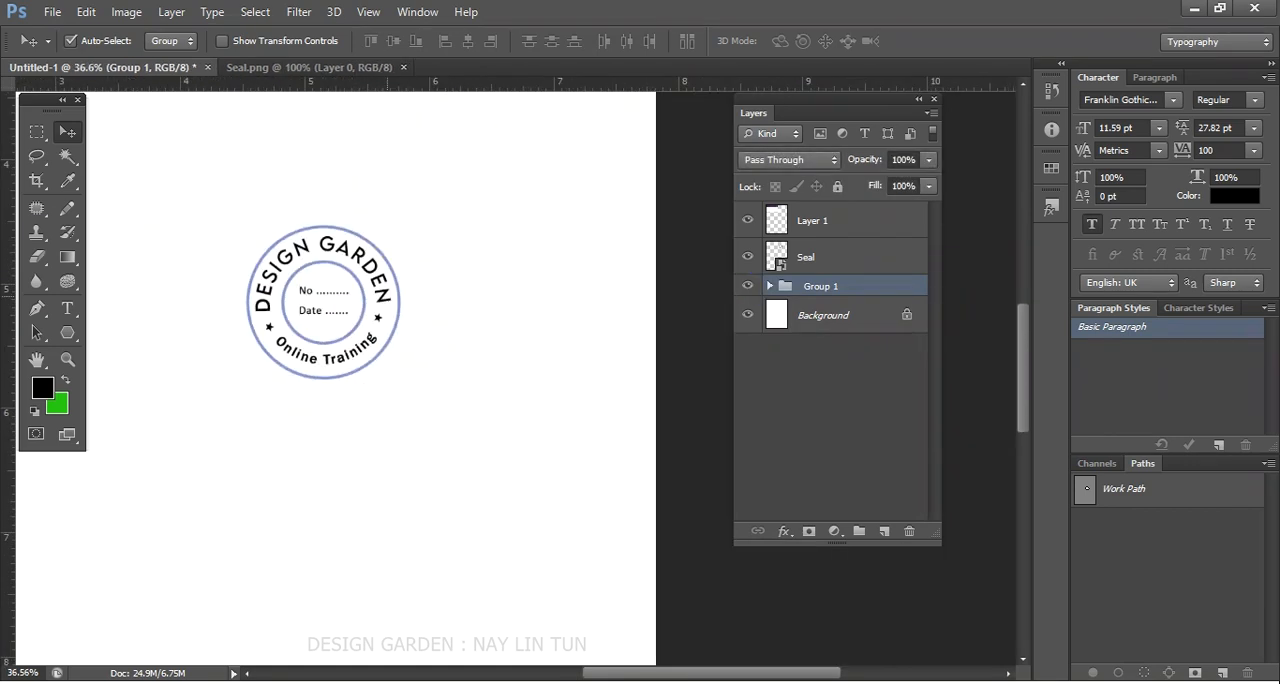
- Move the seal group up closer to the blue reference seal
scroll(336, 316, down, 10)
scroll(336, 316, up, 8)
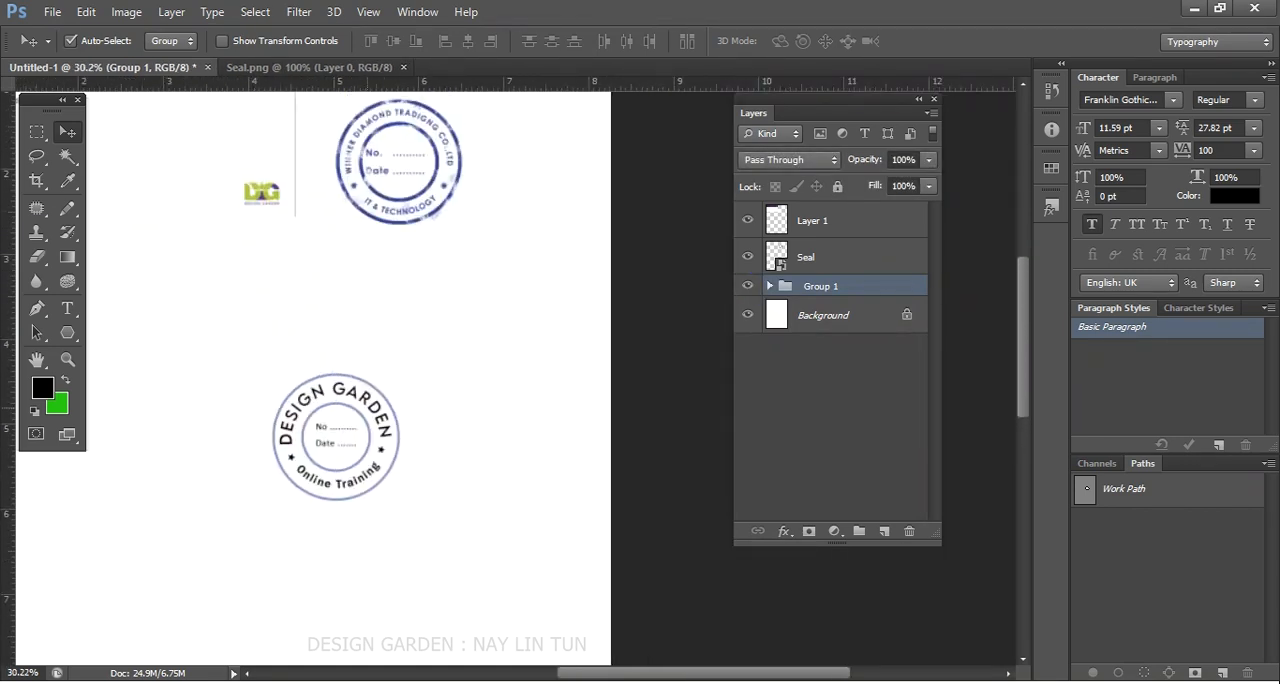
drag(365, 395, 326, 319)
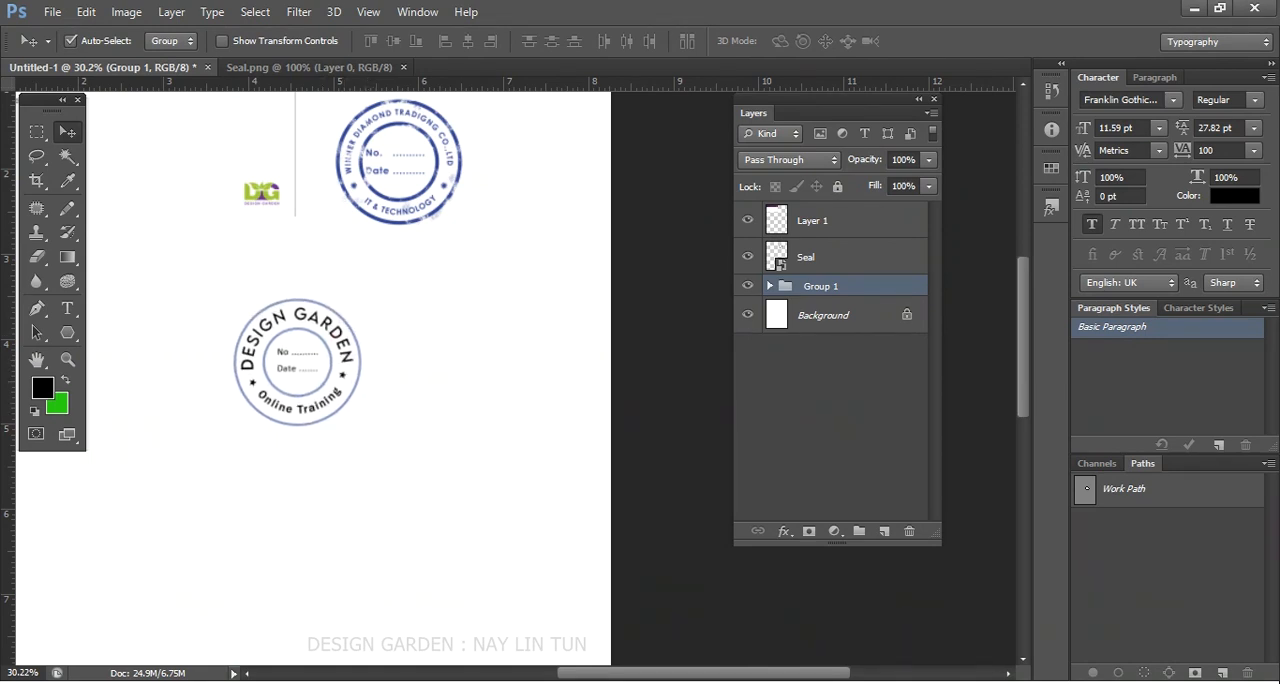
- Duplicate the seal group, show both groups, and move the duplicate to the right of the original
click(748, 286)
click(748, 286)
click(748, 286)
key(ctrl+j)
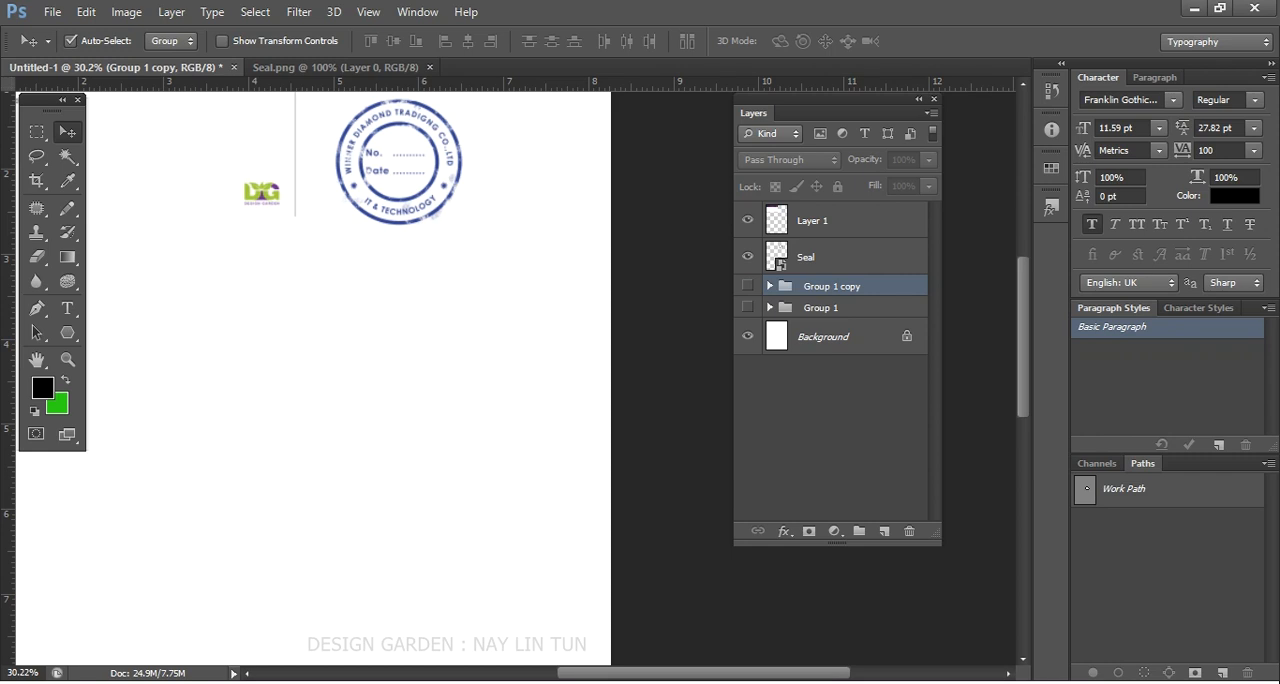
click(748, 286)
click(748, 308)
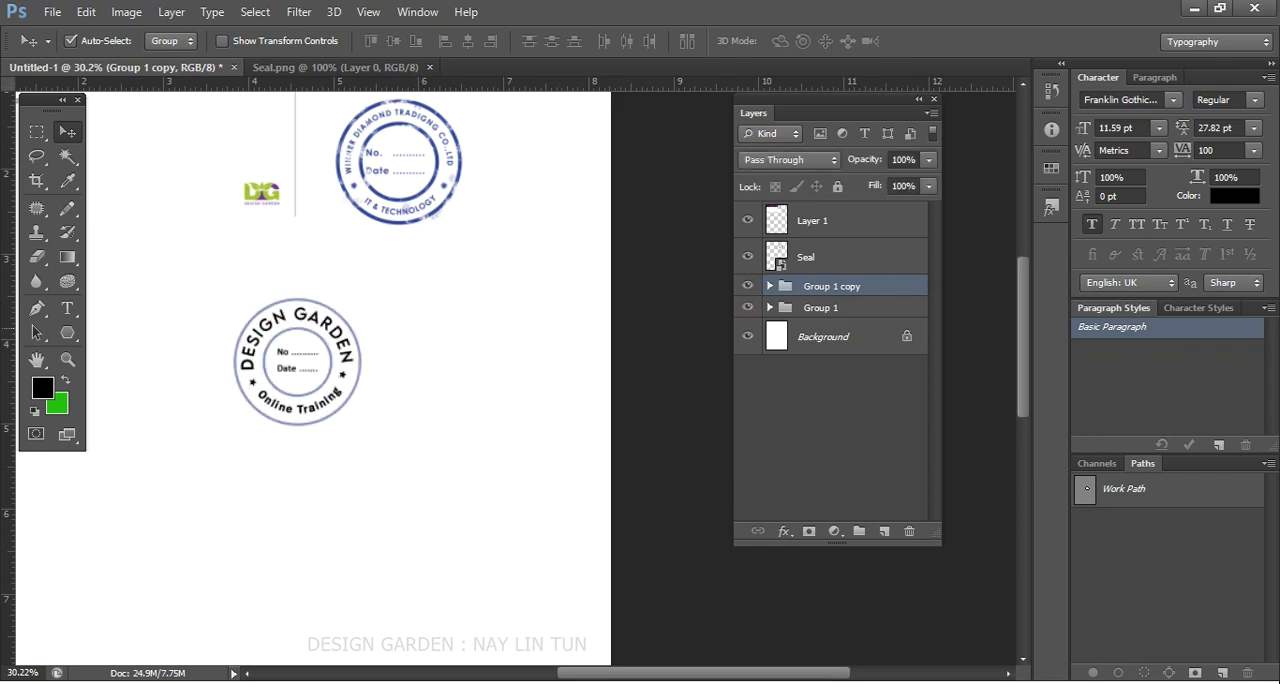
drag(300, 325, 428, 318)
- Hide the original seal group and merge the duplicate group into a single layer
click(290, 325)
click(748, 307)
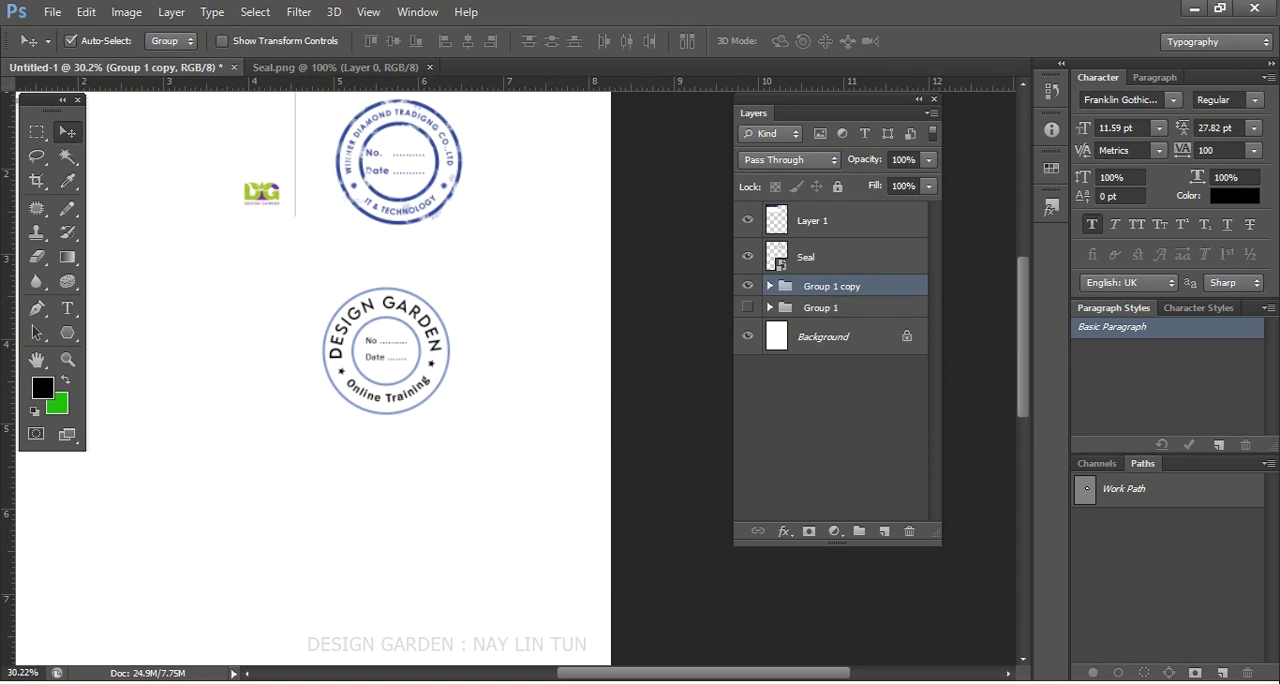
key(ctrl+e)
scroll(440, 341, up, 5)
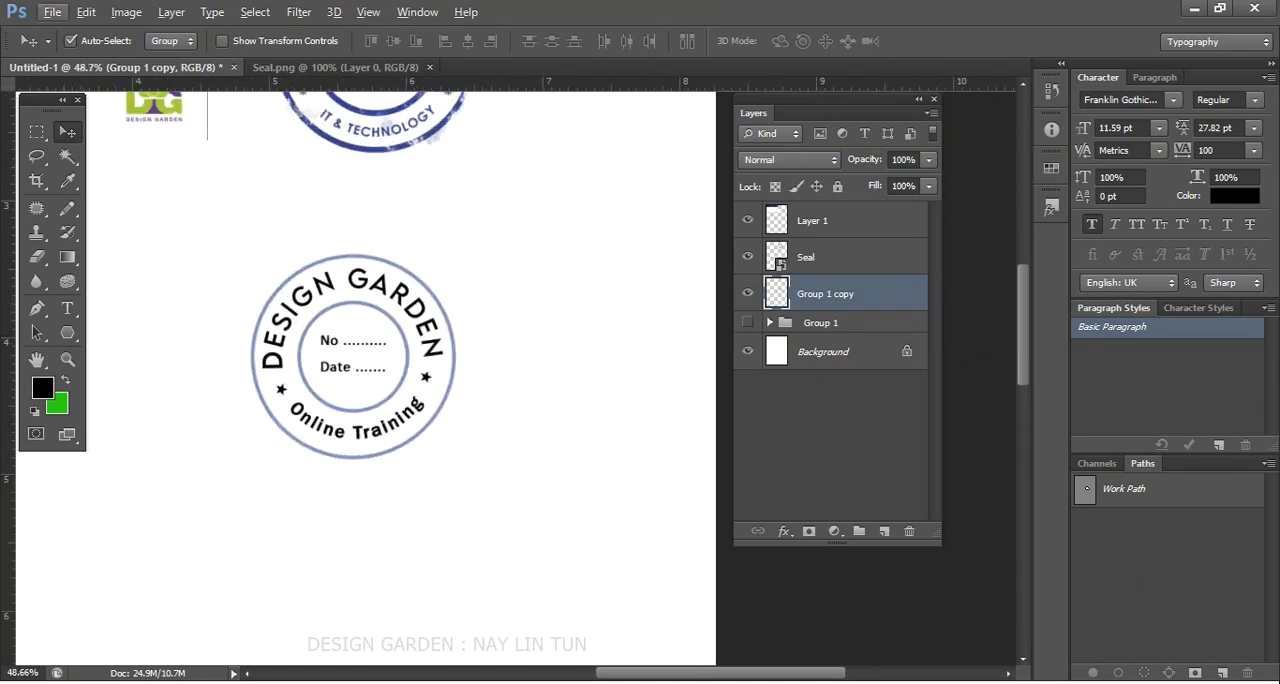
double_click(781, 298)
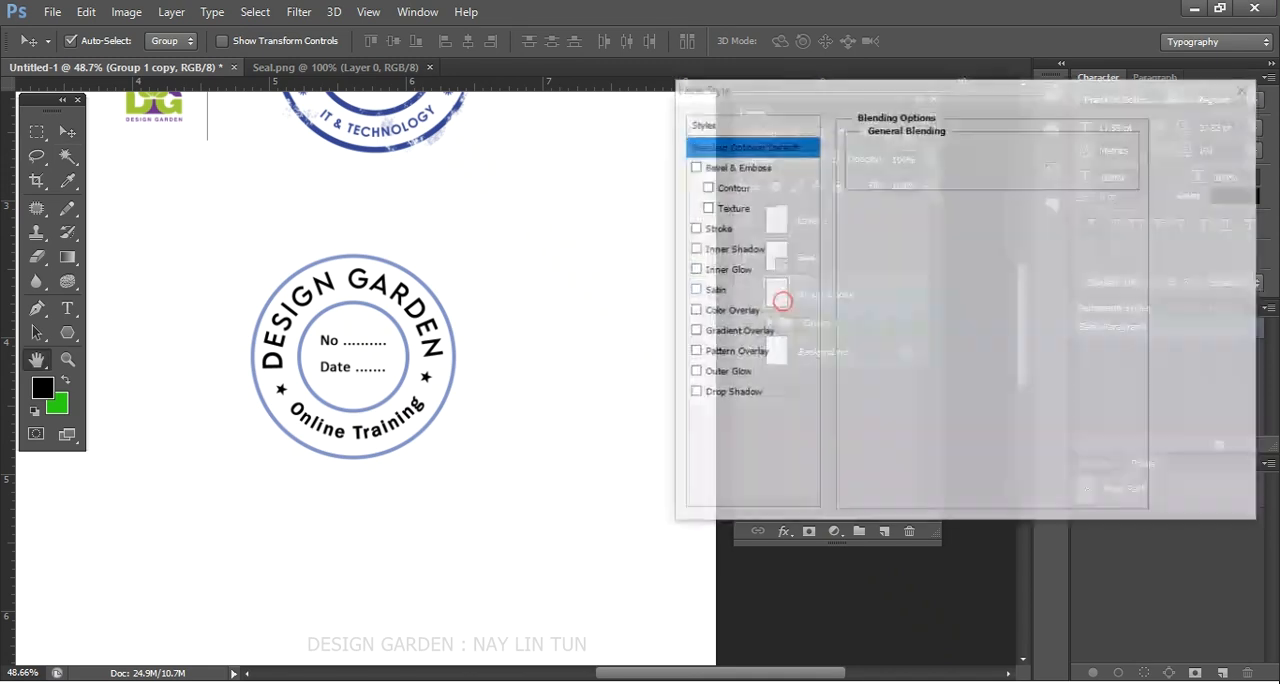
click(775, 291)
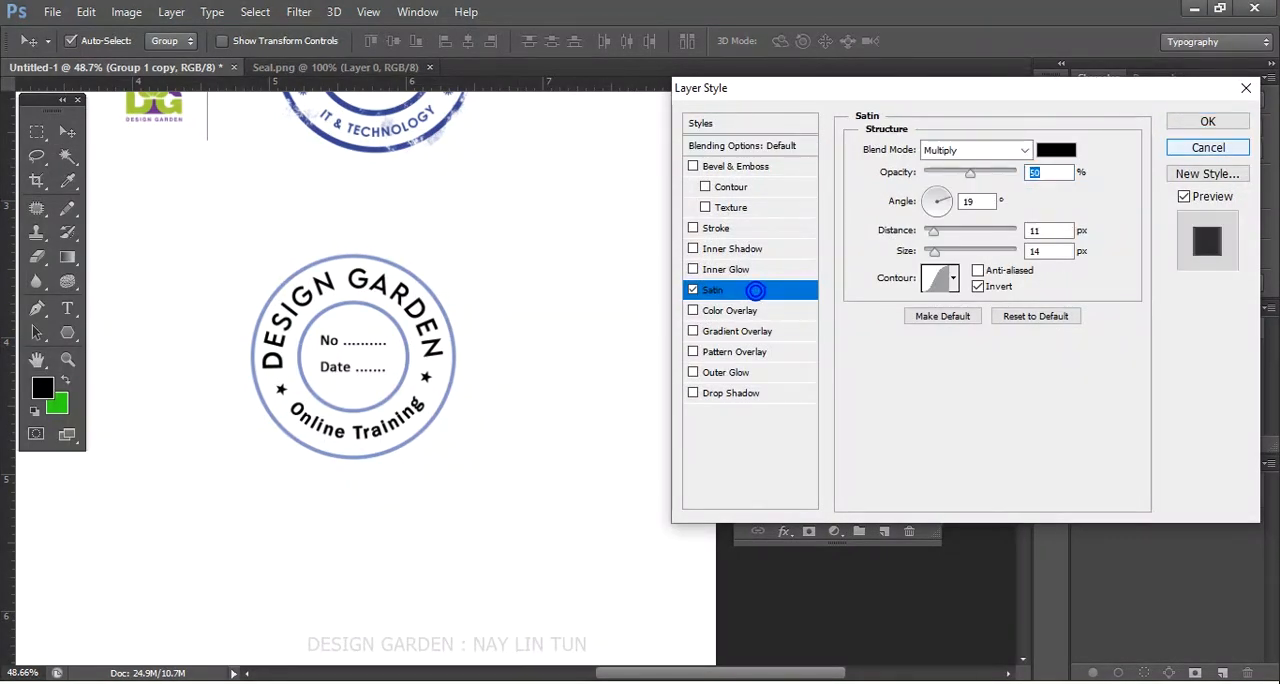
click(1207, 147)
- Try to ungroup the original seal's layers with the merged copy hidden
click(748, 292)
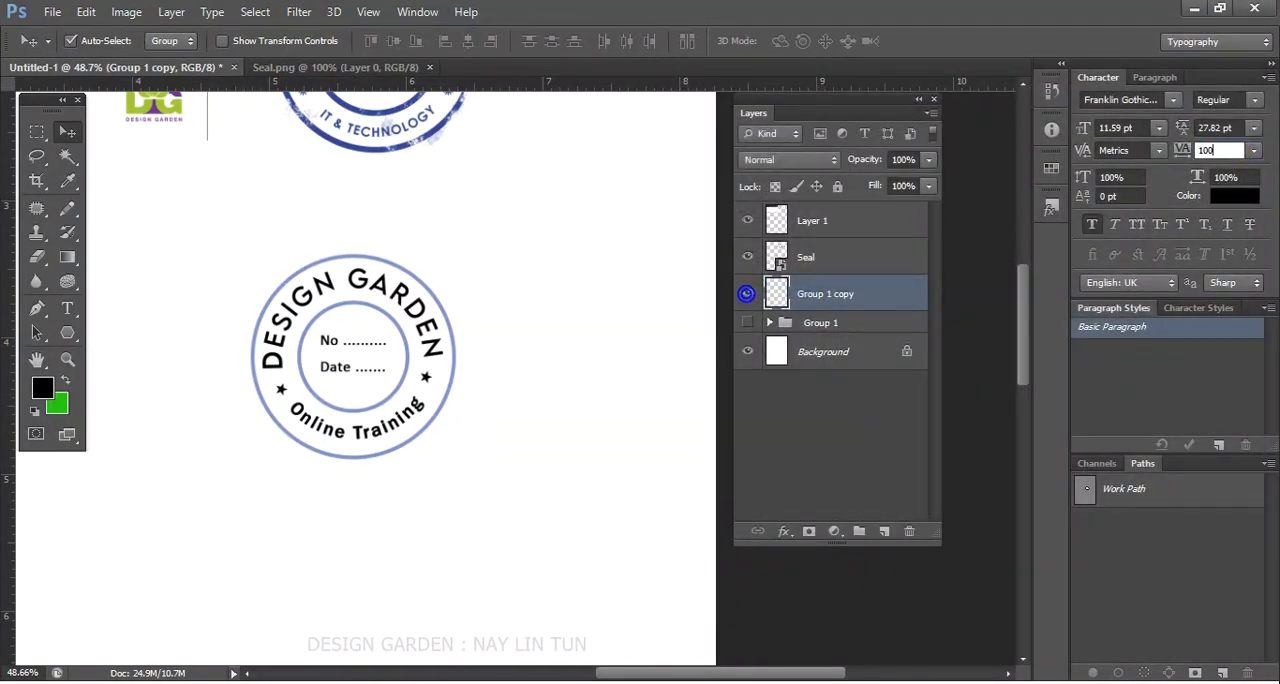
right_click(865, 322)
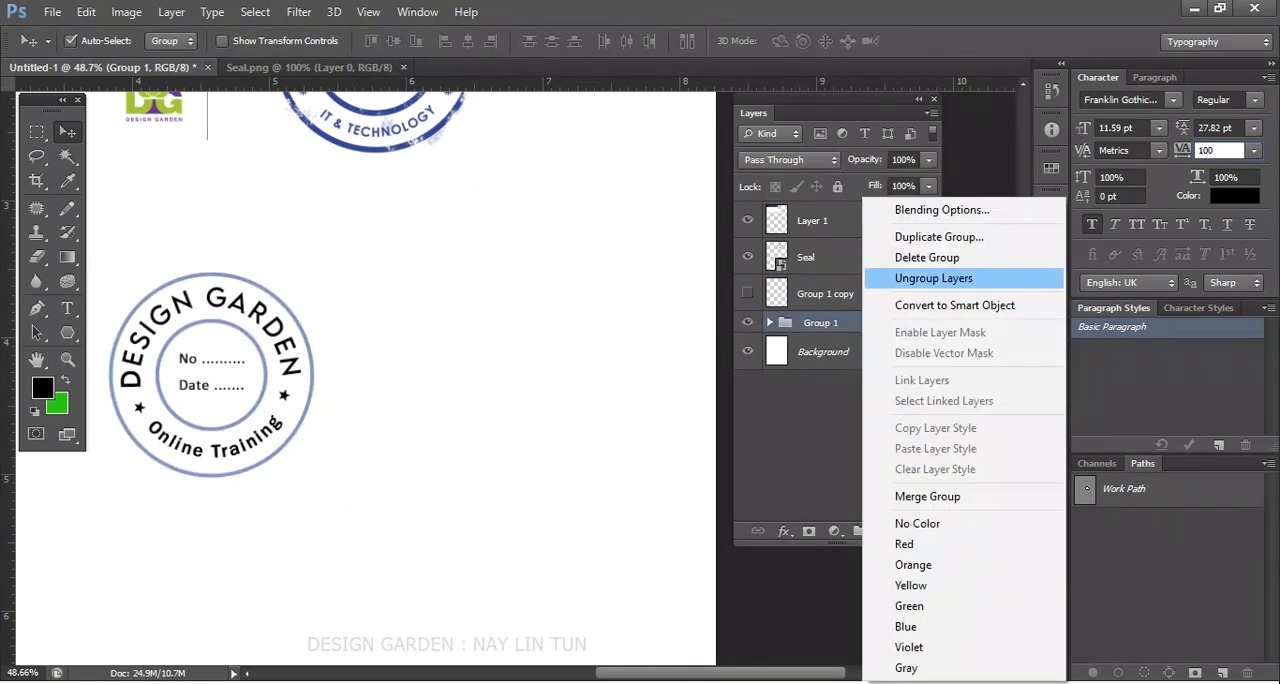
click(933, 278)
right_click(808, 282)
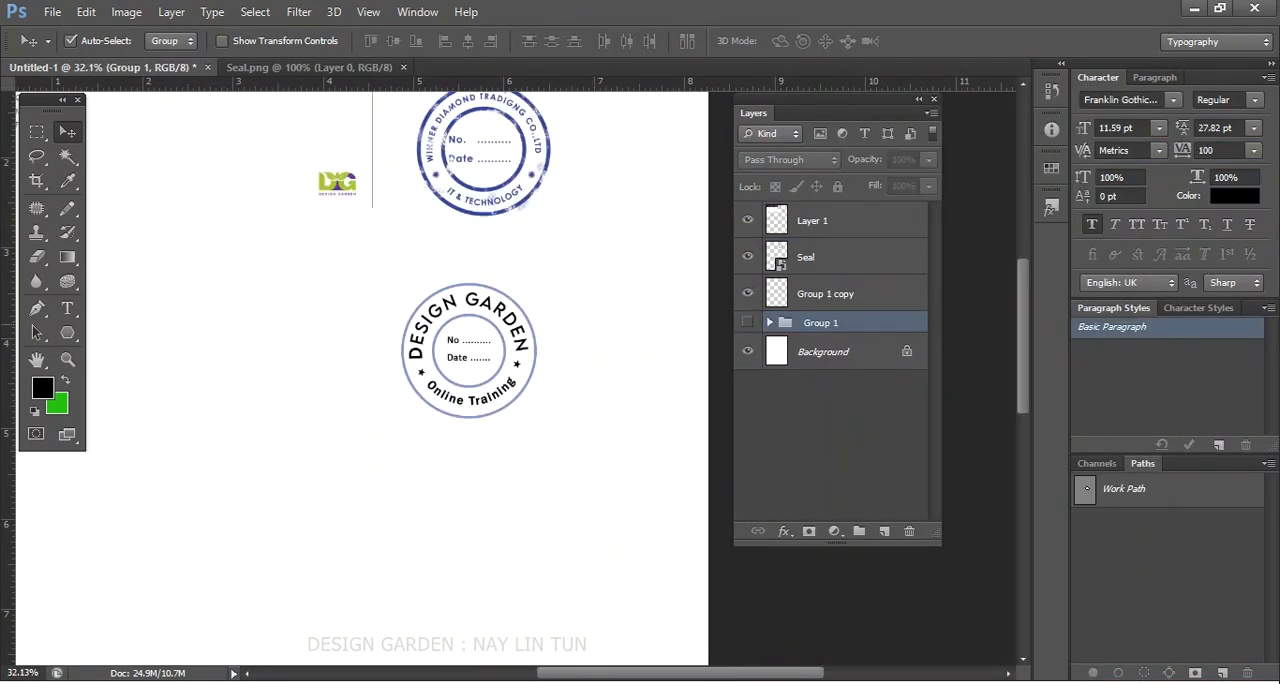
drag(496, 322, 383, 280)
- Rename the merged seal copy layer as seal
scroll(519, 315, up, 2)
click(748, 293)
click(748, 293)
double_click(825, 293)
text(se)
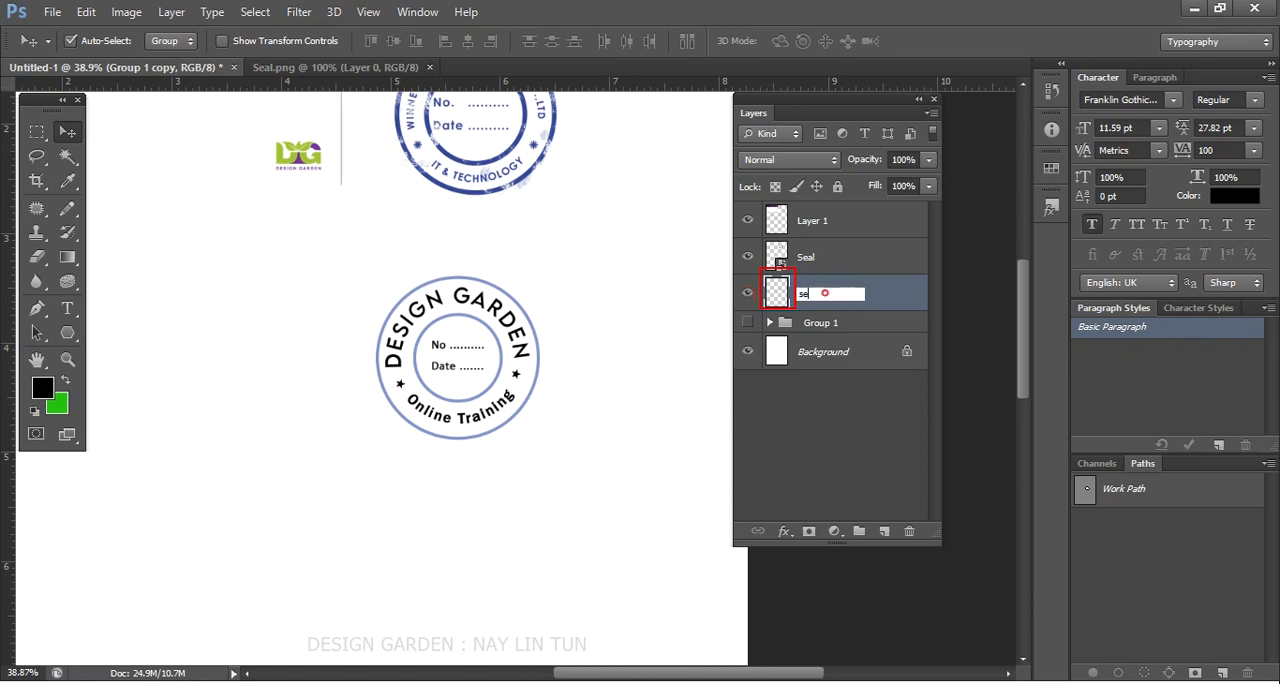
text(al)
key(Return)
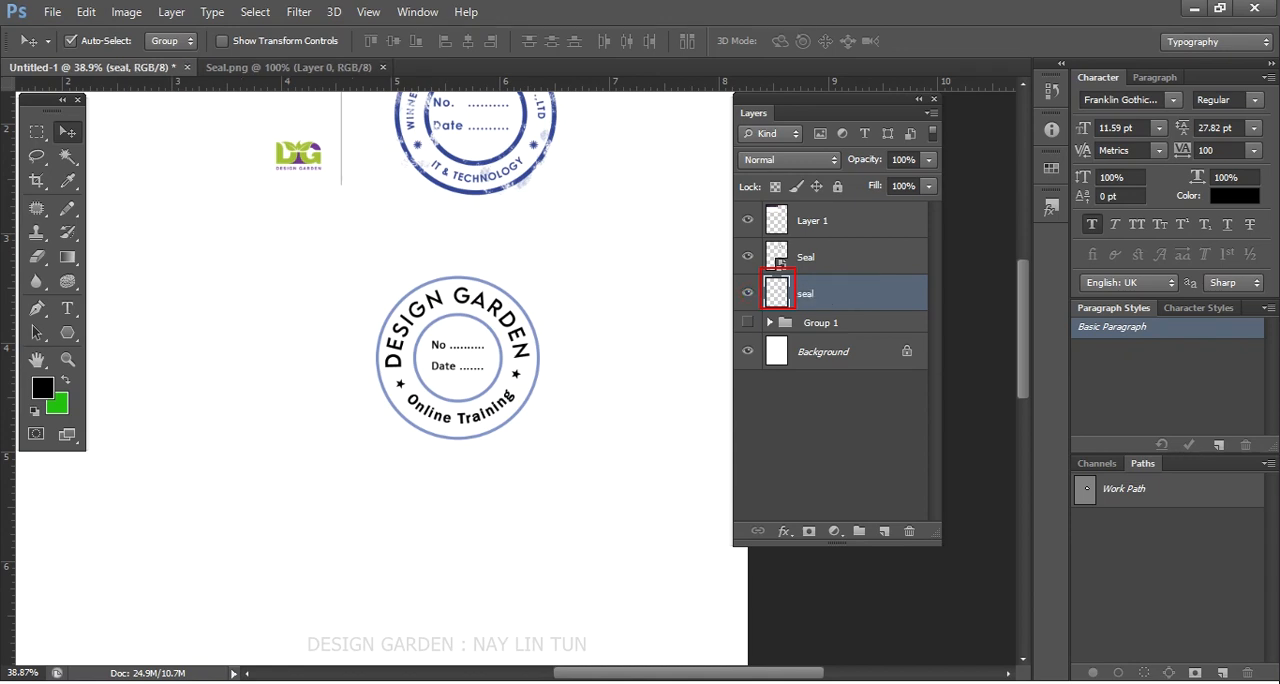
- Load the outline of the merged seal layer's artwork as a selection
scroll(476, 324, up, 2)
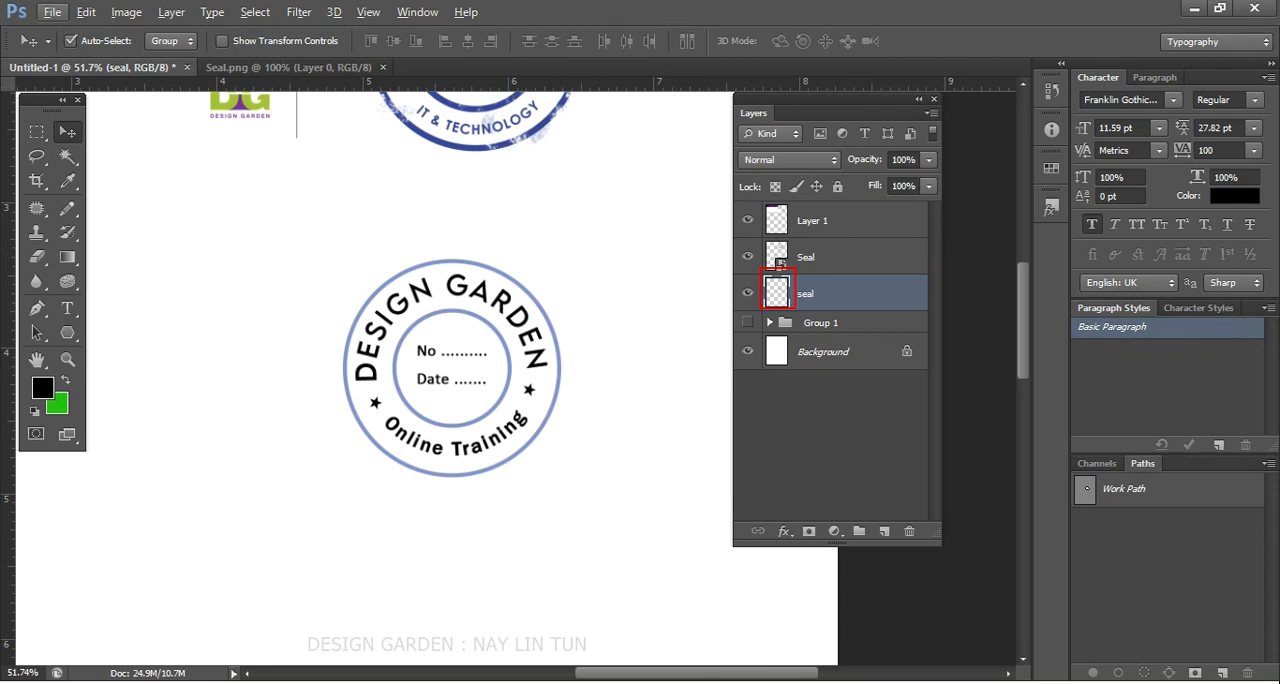
ctrl+click(778, 291)
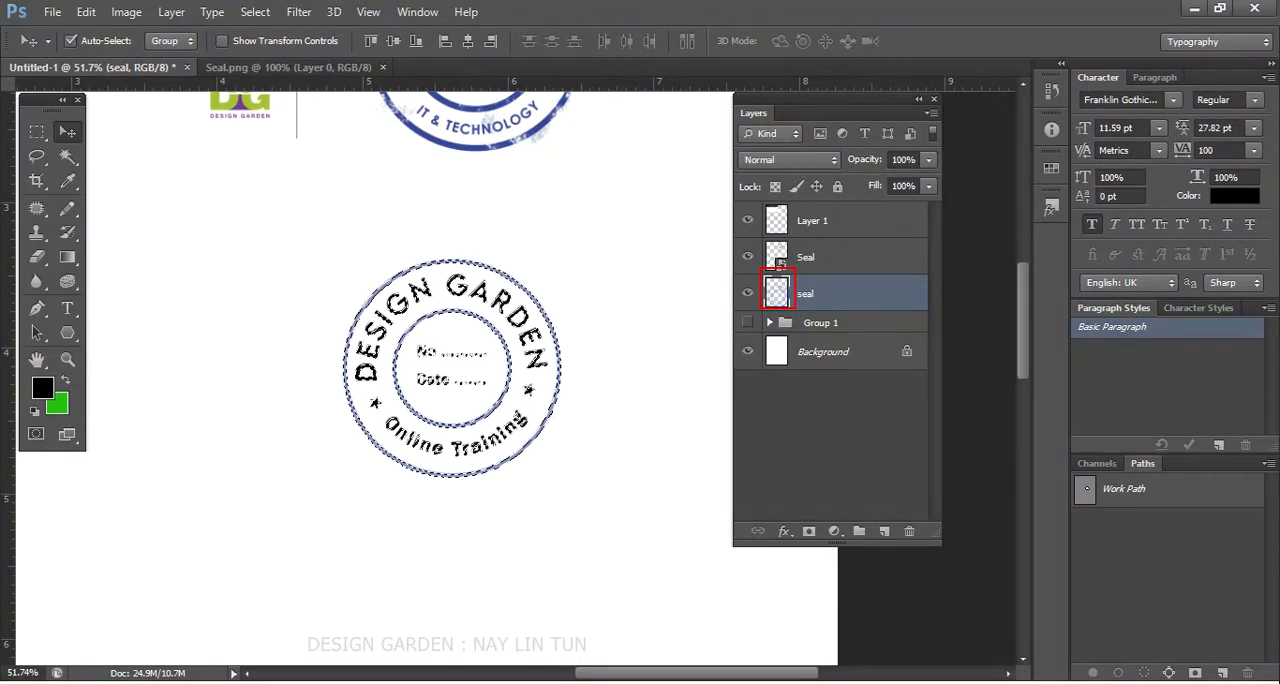
double_click(778, 296)
click(1209, 147)
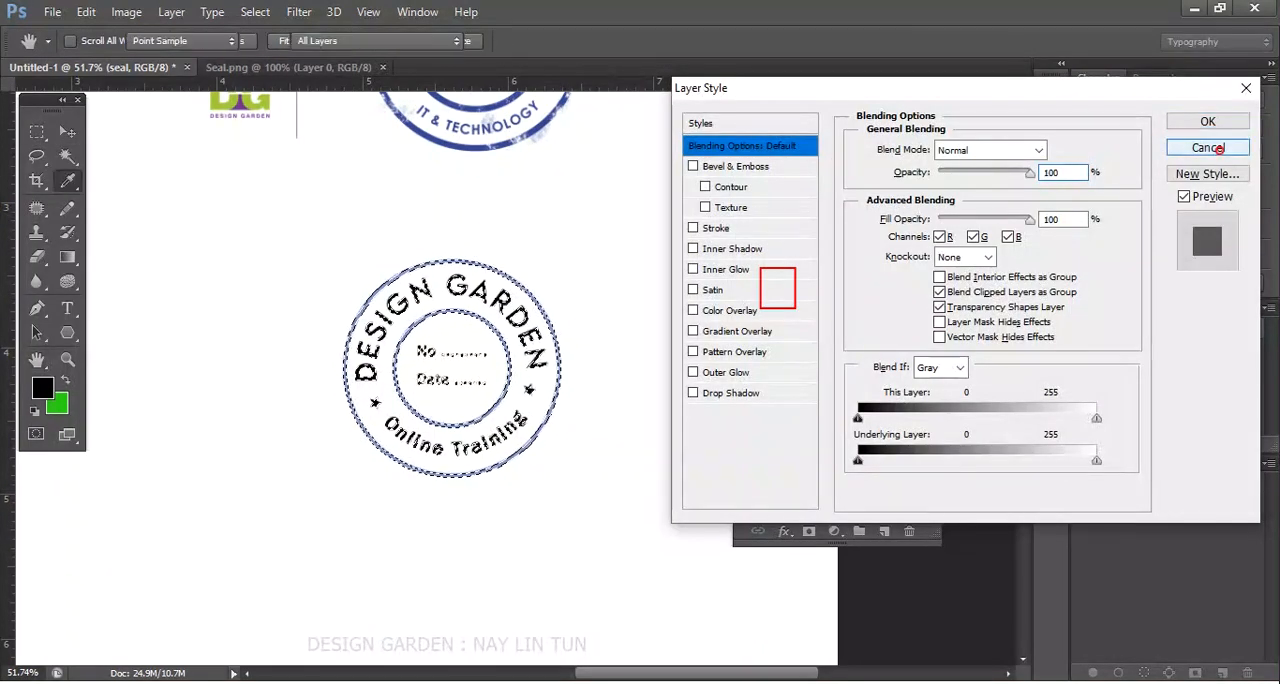
scroll(450, 370, down, 1)
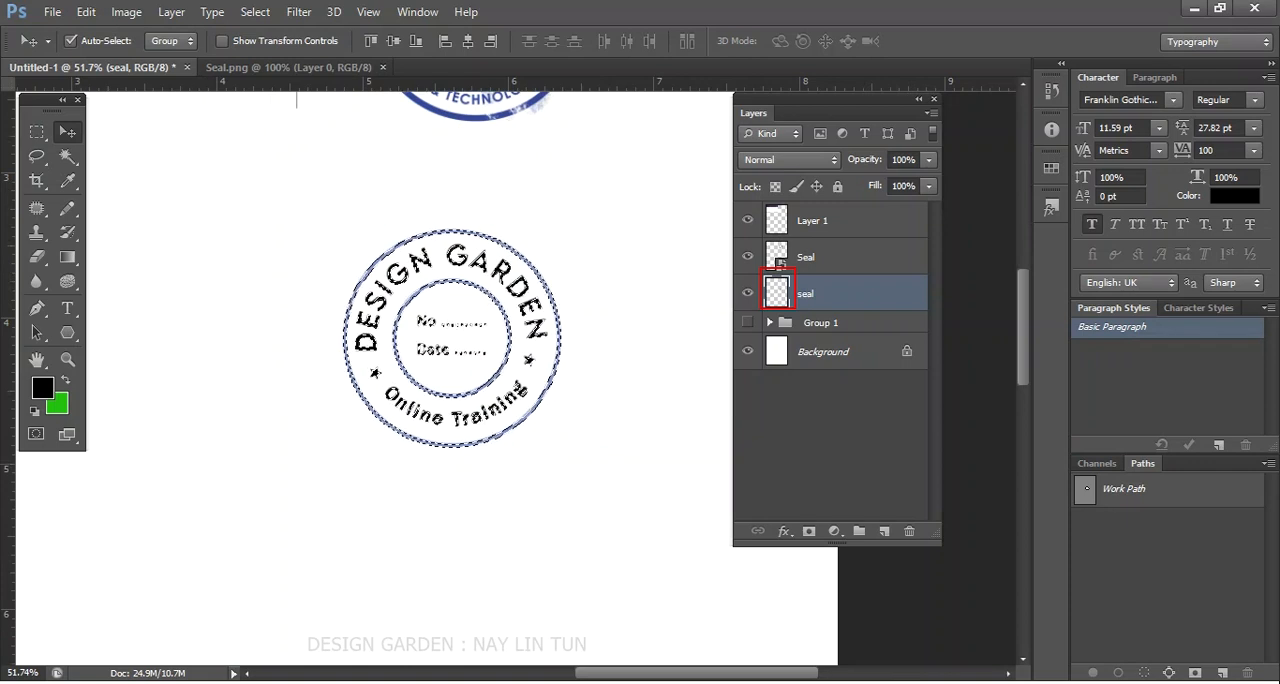
scroll(450, 370, up, 2)
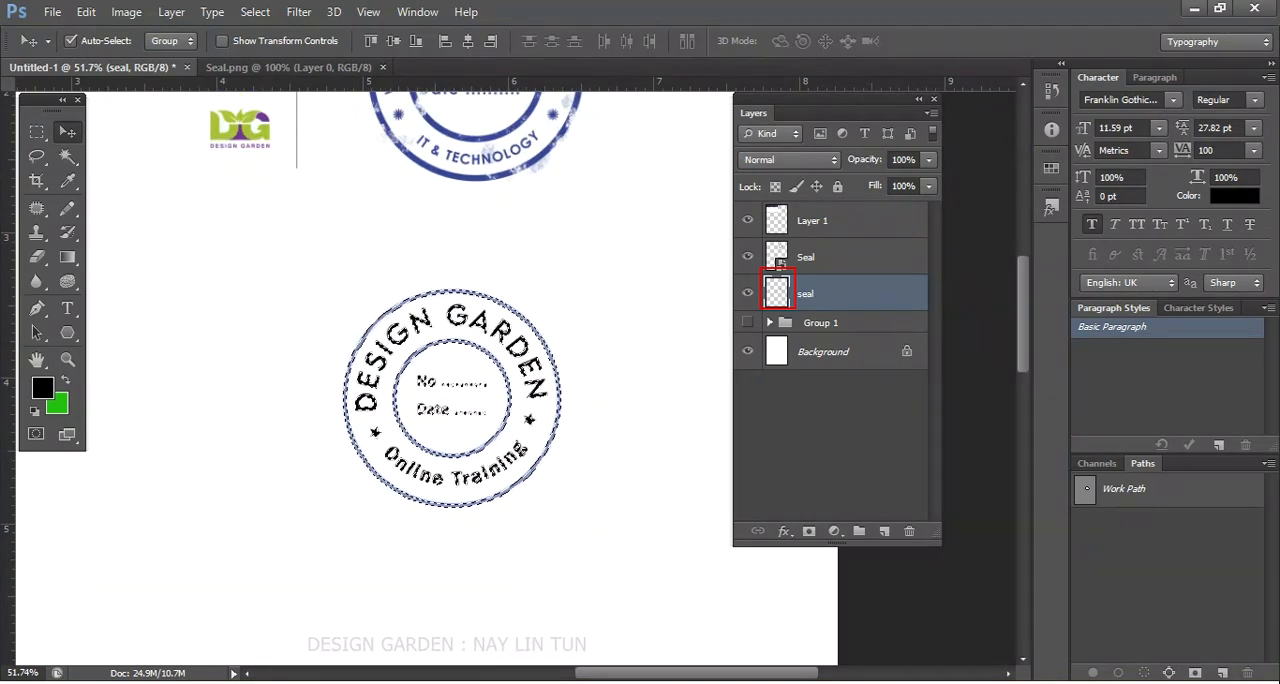
- Set the foreground color to a deep blue
click(44, 389)
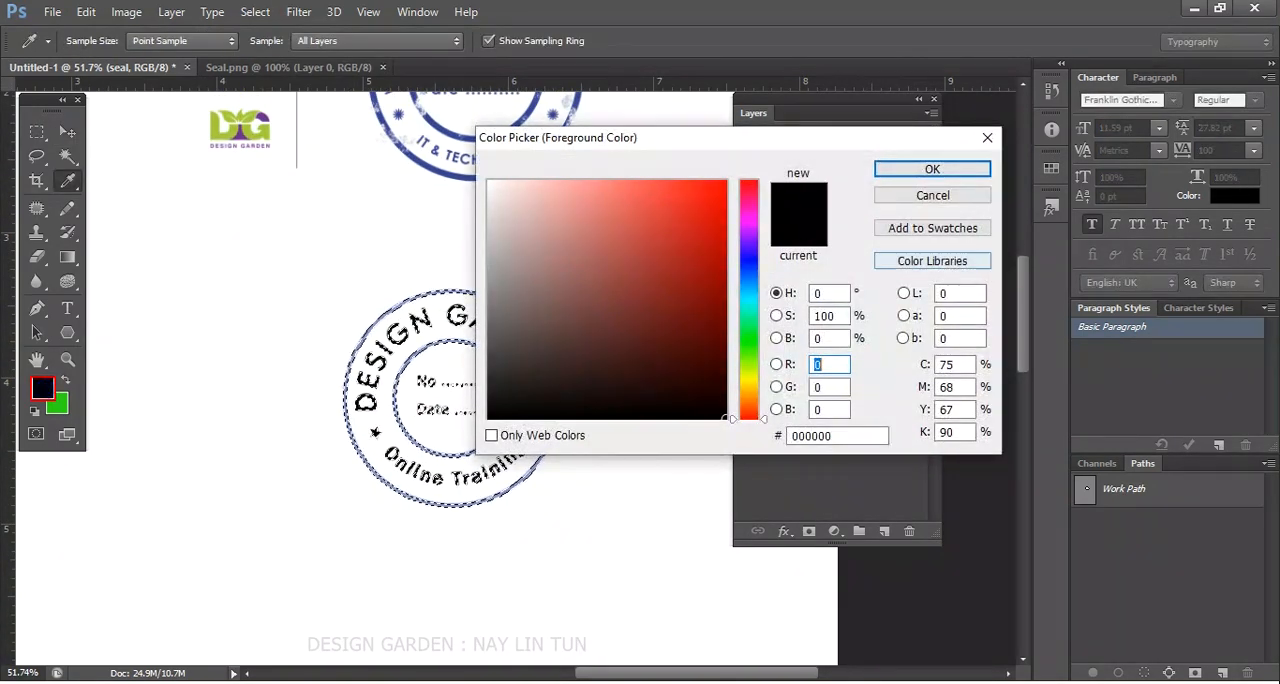
drag(700, 136, 804, 235)
click(855, 368)
drag(858, 358, 858, 364)
drag(785, 313, 820, 353)
click(1037, 267)
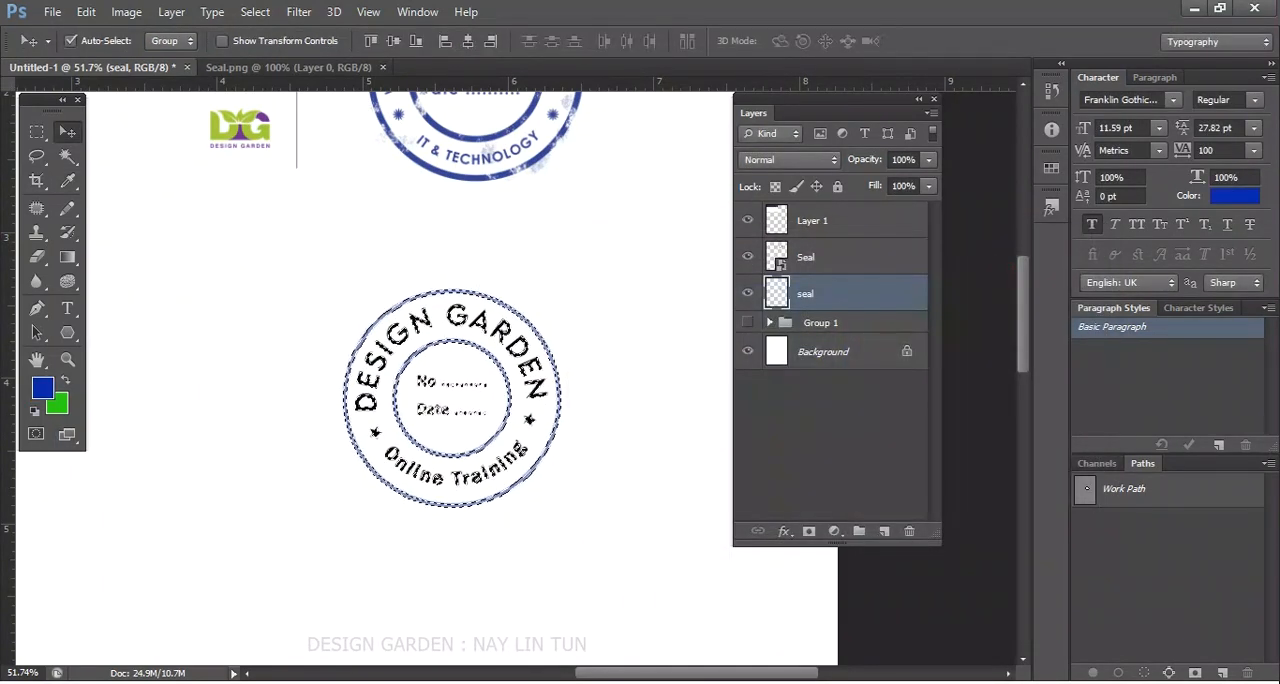
- Fill the selected seal artwork with the deep blue foreground color and clear the selection
key(alt+BackSpace)
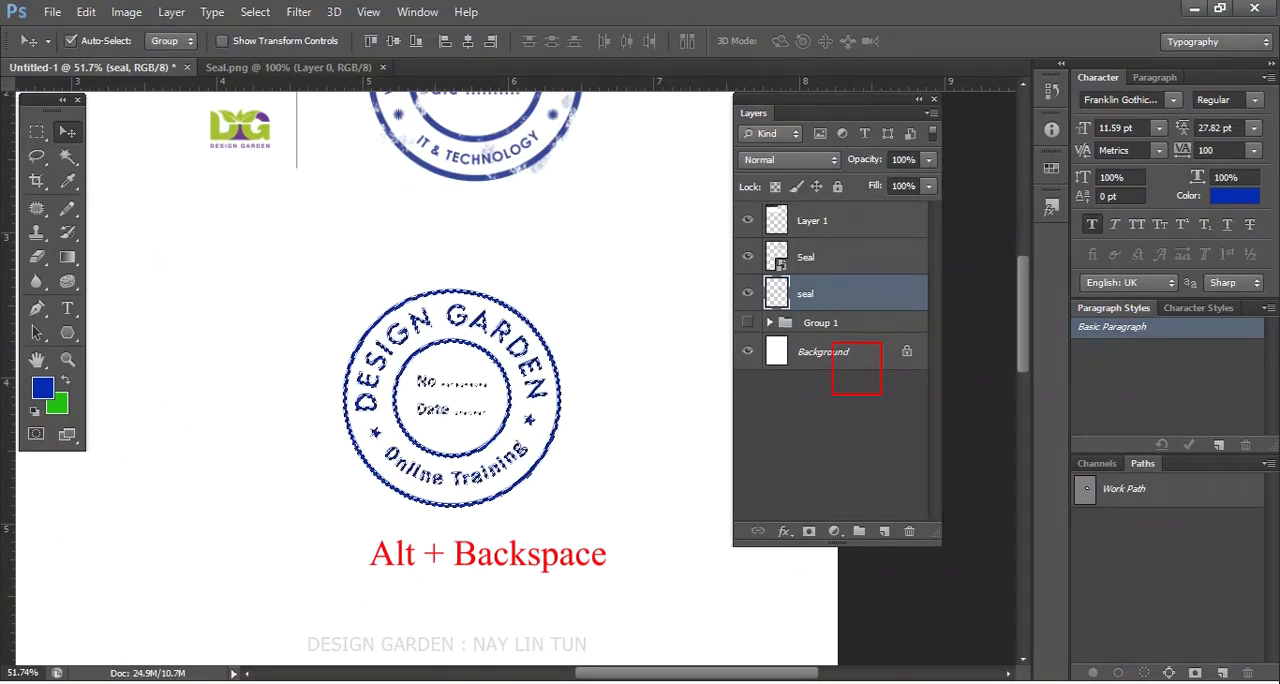
key(ctrl+d)
scroll(472, 352, down, 1)
scroll(472, 352, up, 3)
scroll(358, 200, down, 2)
scroll(400, 240, down, 2)
scroll(400, 240, up, 1)
scroll(400, 240, up, 3)
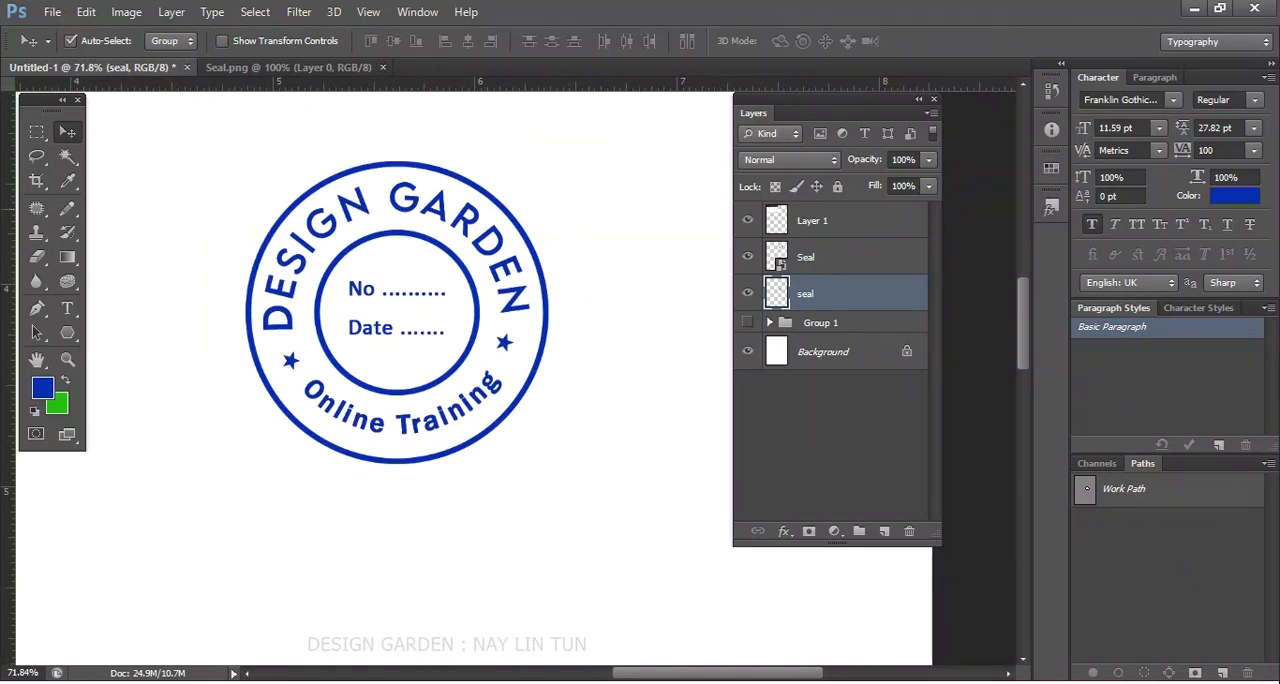
- Move the blue seal across the page so it sits below the Design Garden logo
scroll(472, 183, down, 2)
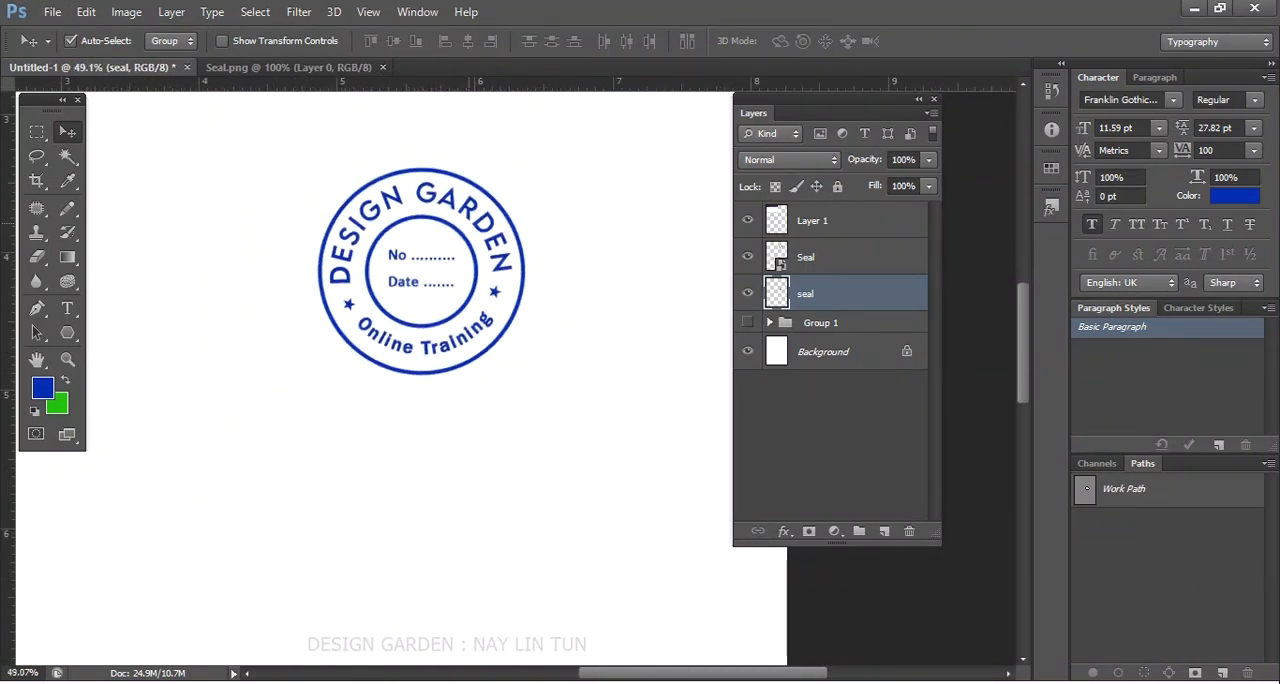
scroll(460, 225, down, 2)
drag(459, 225, 588, 407)
drag(535, 265, 392, 272)
scroll(392, 272, up, 3)
scroll(392, 272, up, 1)
scroll(392, 272, down, 2)
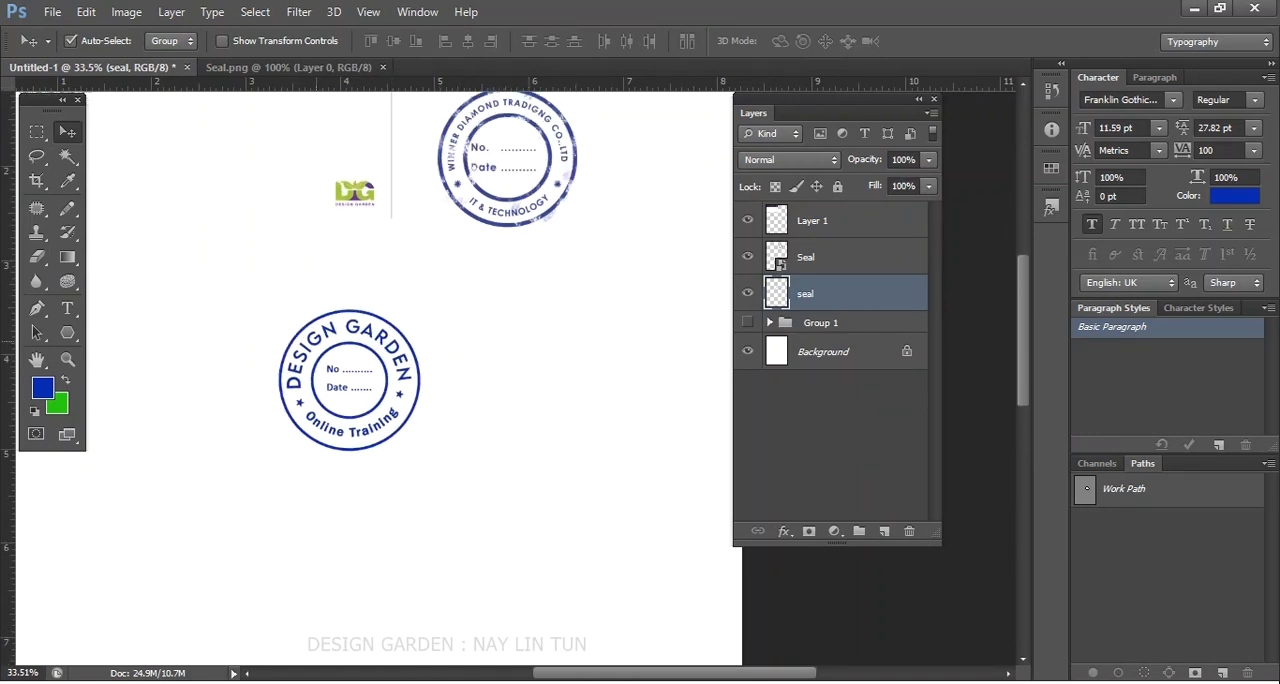
scroll(390, 150, up, 4)
scroll(428, 183, down, 2)
scroll(430, 350, down, 3)
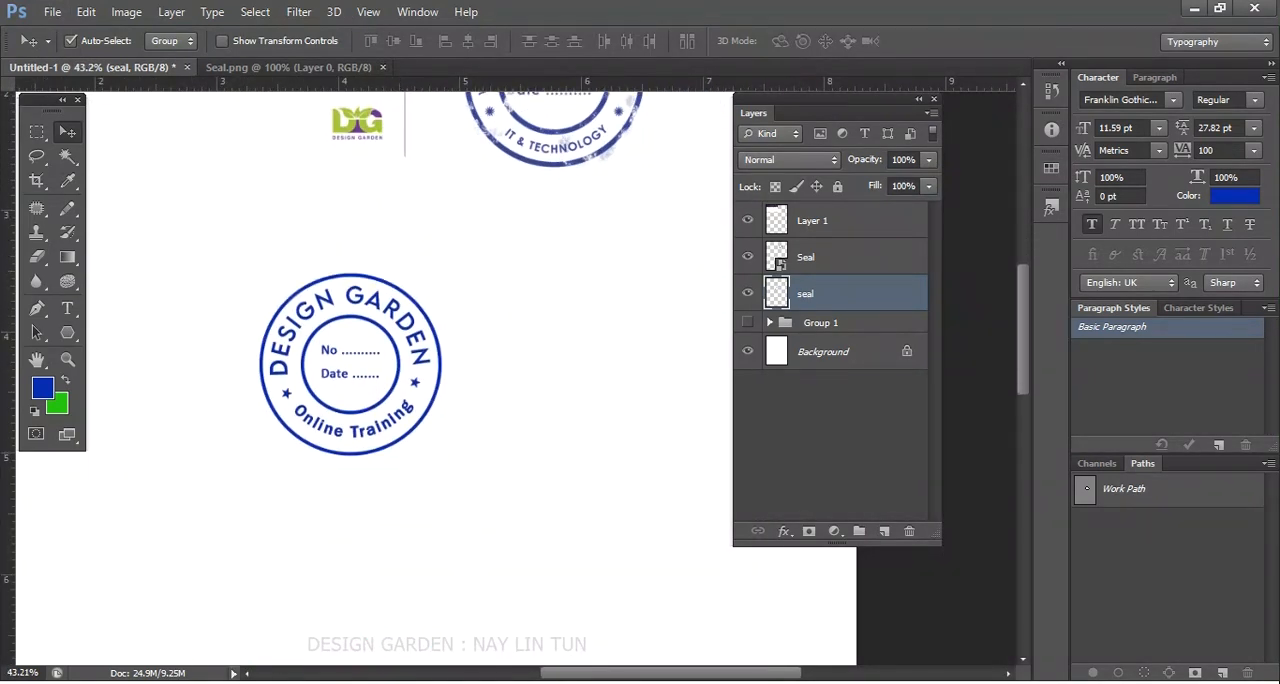
- Add a blank layer mask to the merged seal layer
click(809, 532)
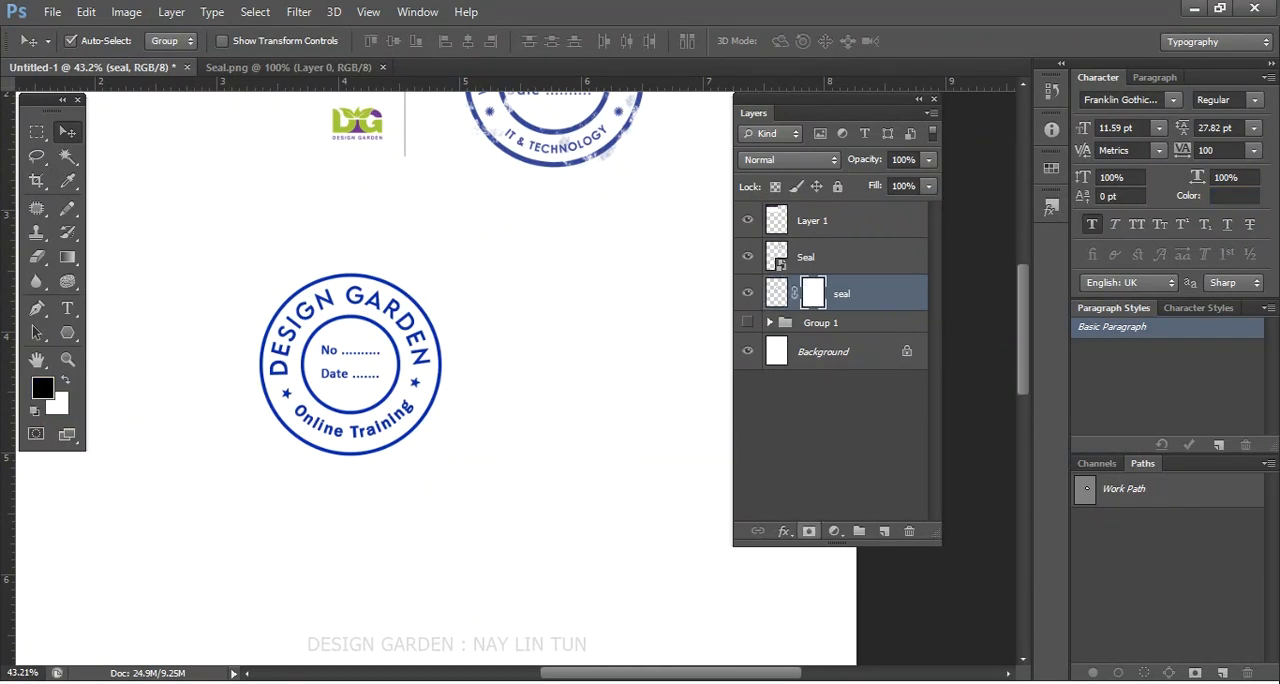
click(809, 532)
key(ctrl+z)
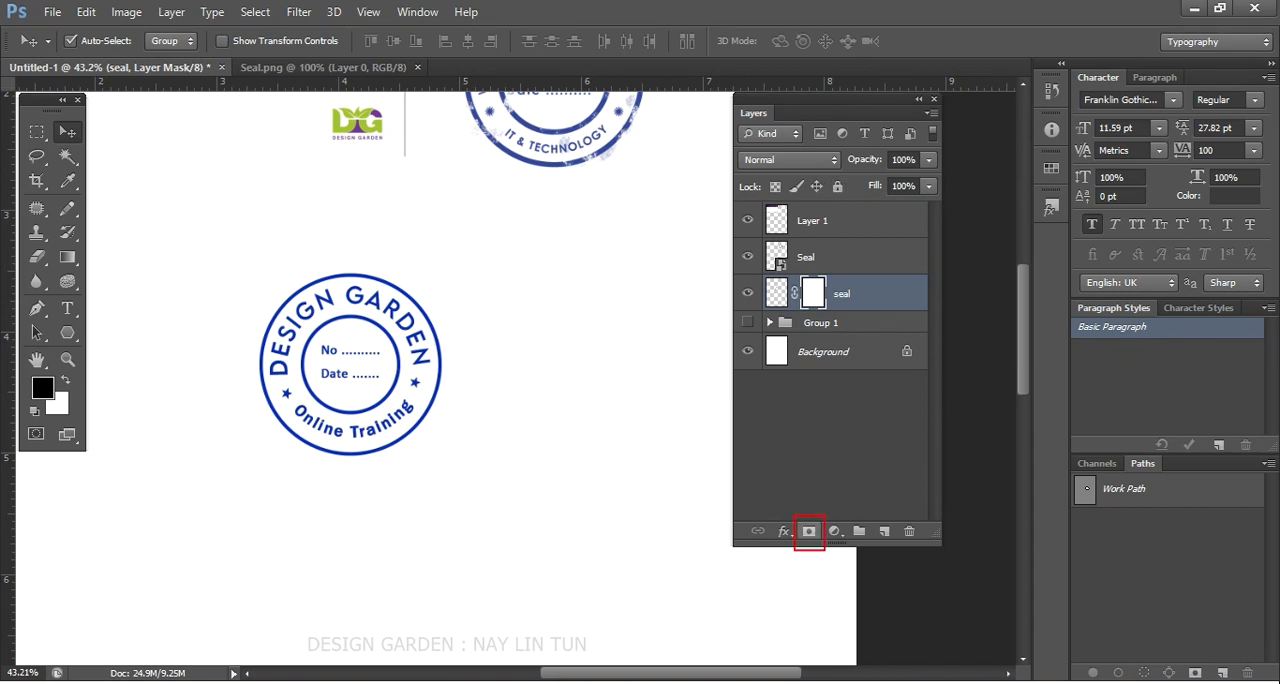
scroll(321, 391, up, 2)
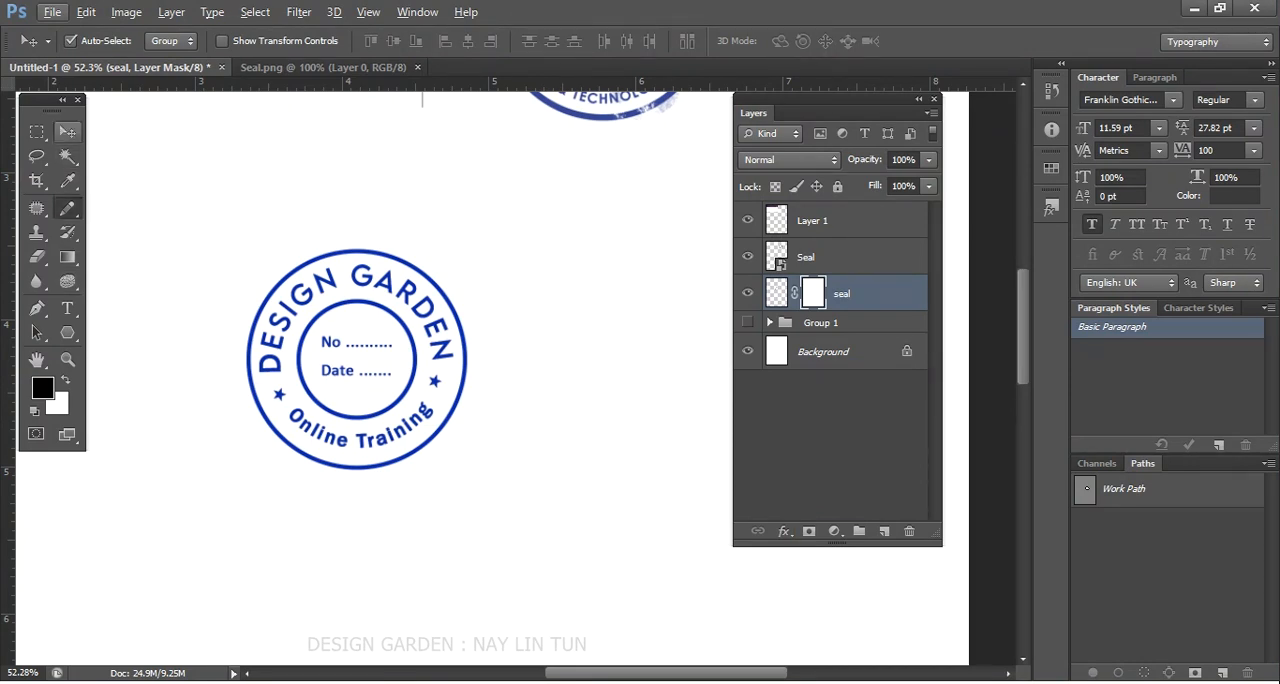
- Switch from the Pencil tool to the Brush tool for painting on the mask
key(b)
right_click(74, 210)
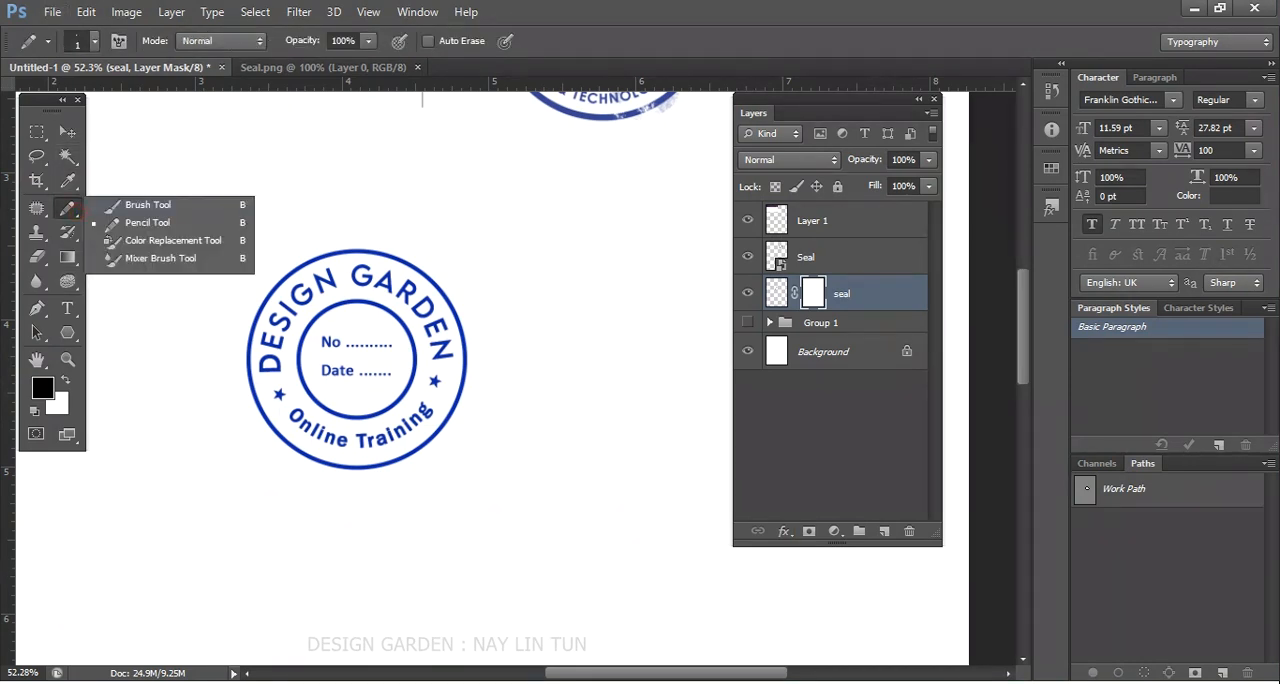
click(118, 205)
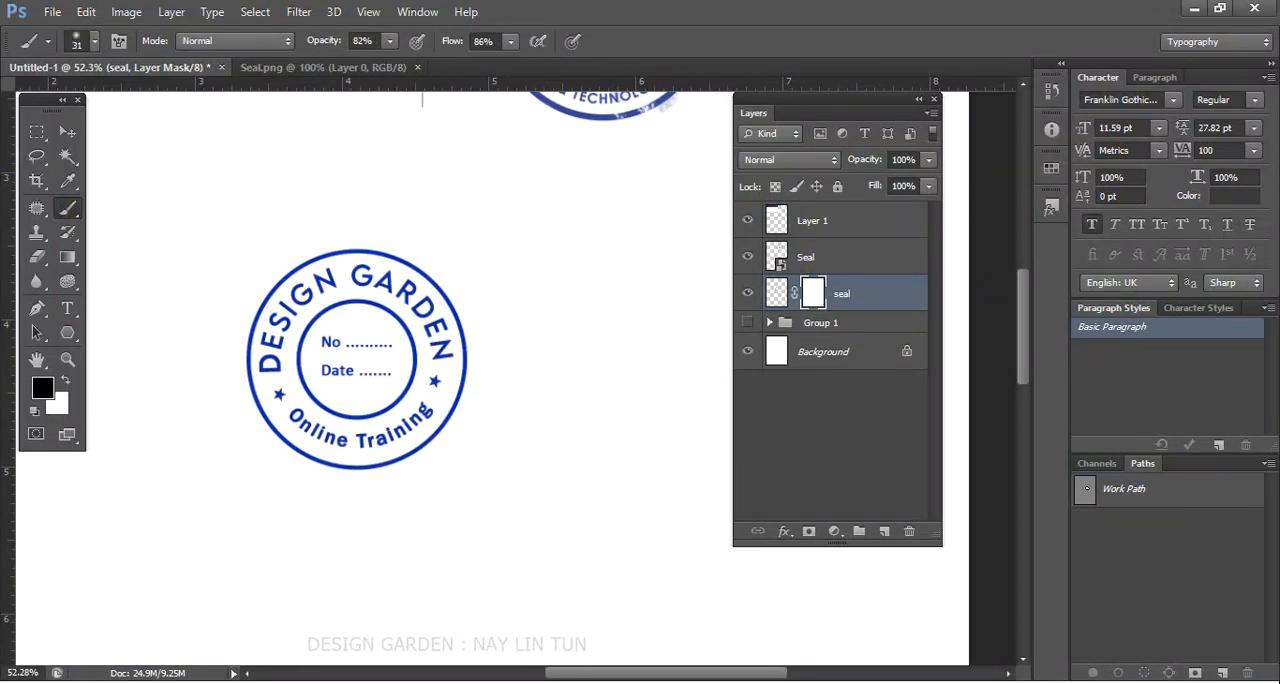
- Choose the 46 px textured spatter tip from the brush presets
click(95, 41)
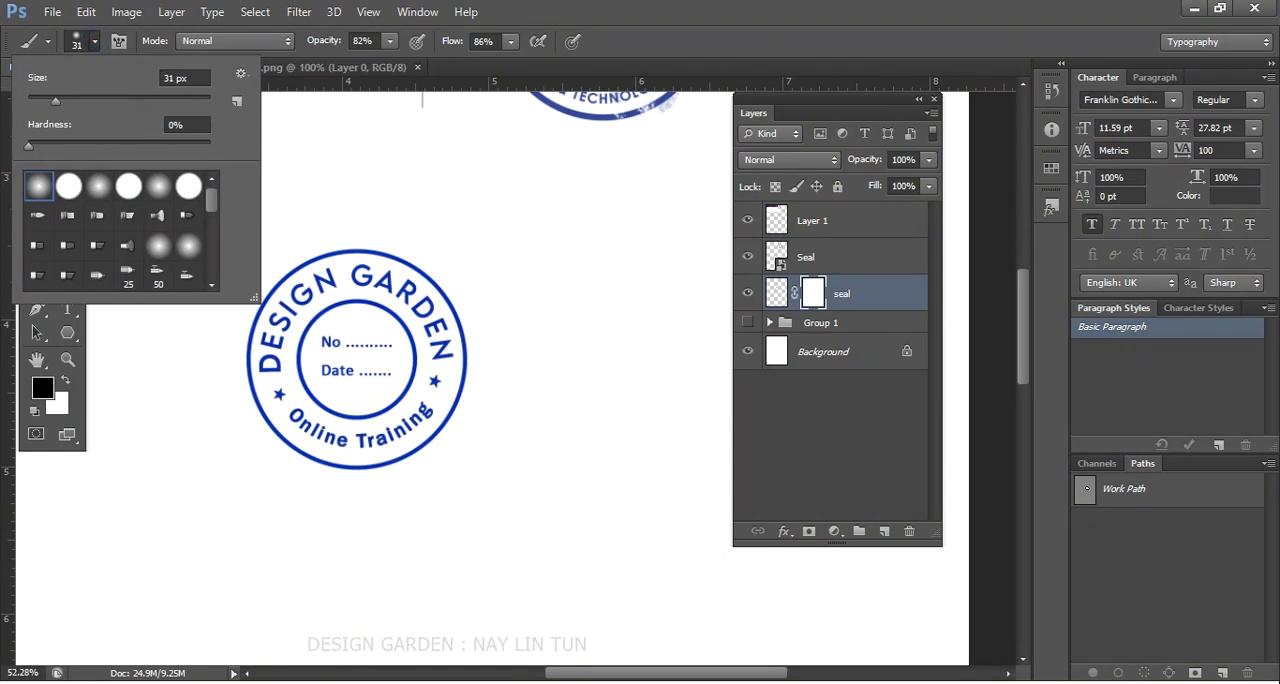
scroll(210, 197, down, 3)
mouse_move(211, 219)
mouse_down()
mouse_move(211, 197)
mouse_move(217, 246)
mouse_move(211, 211)
mouse_up()
click(98, 215)
scroll(208, 208, down, 5)
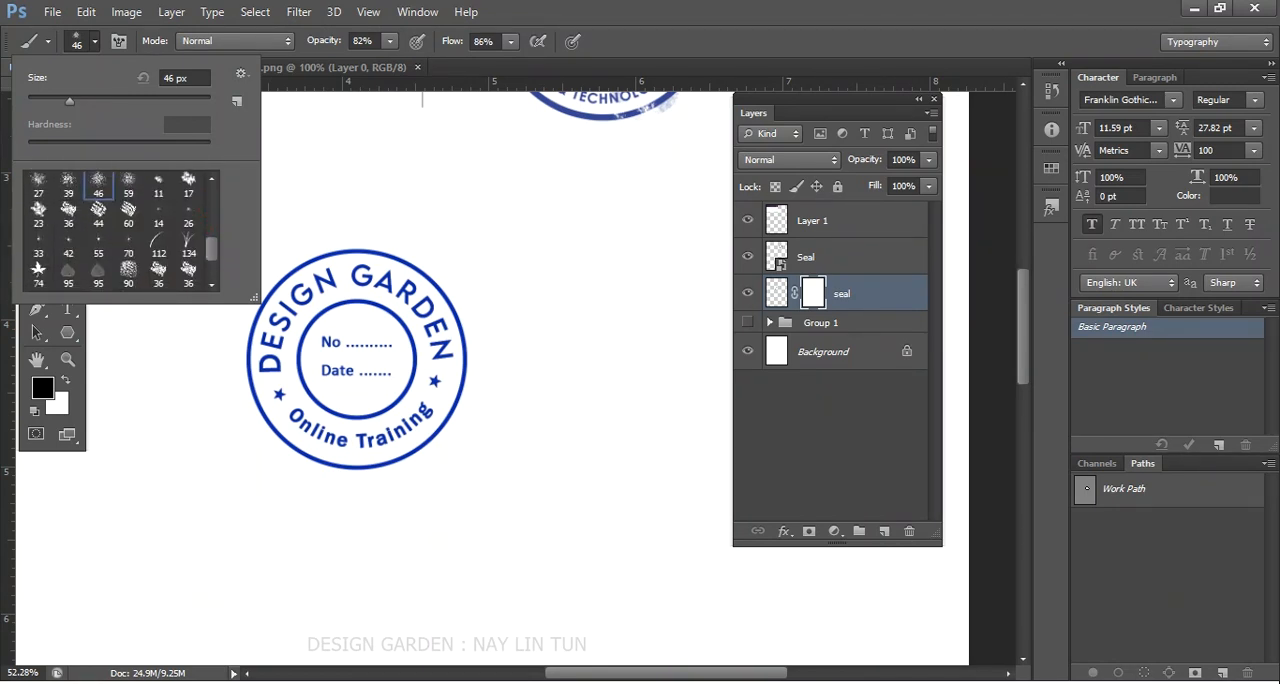
drag(211, 248, 211, 225)
click(186, 248)
click(158, 251)
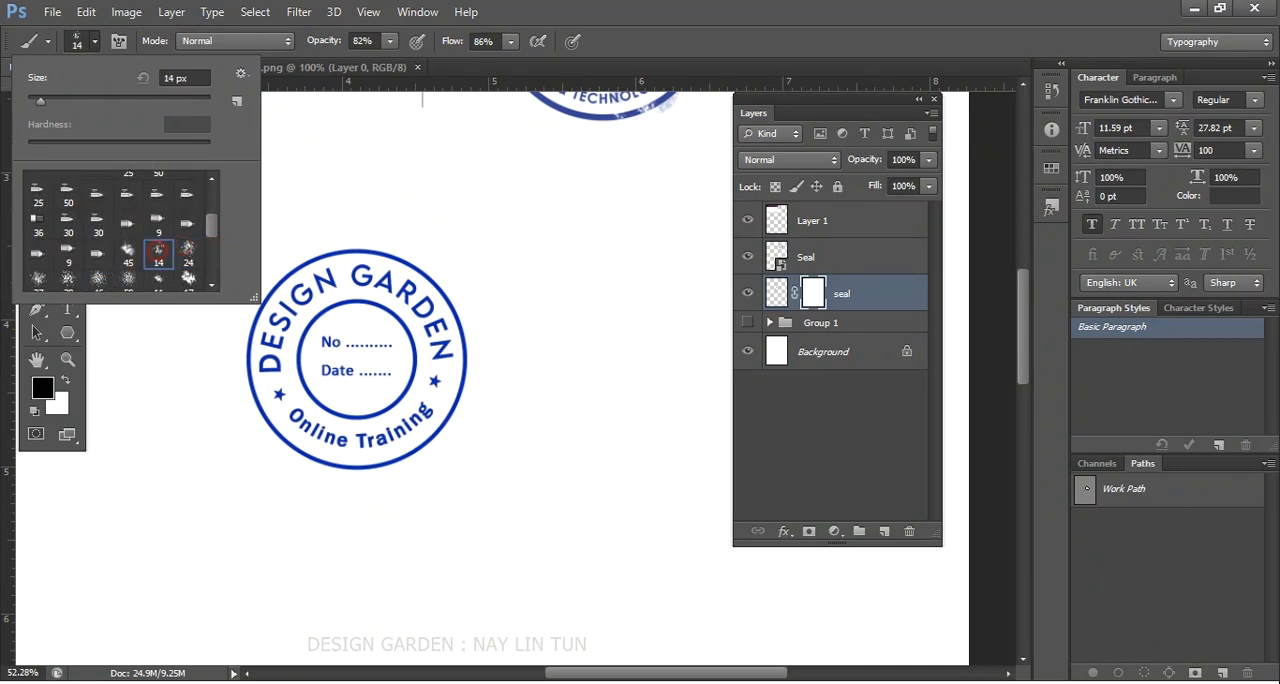
click(126, 272)
click(97, 279)
double_click(101, 275)
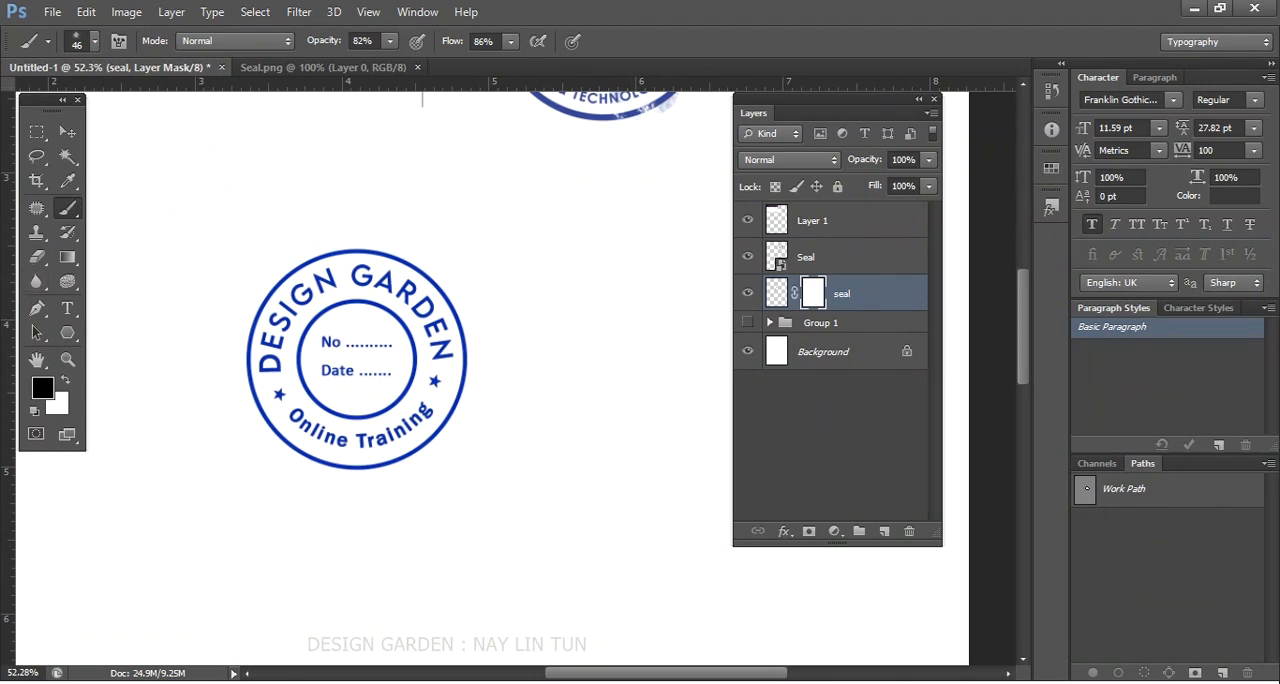
- Switch between the seal layer's artwork and its mask, ending with the mask active for painting
click(781, 291)
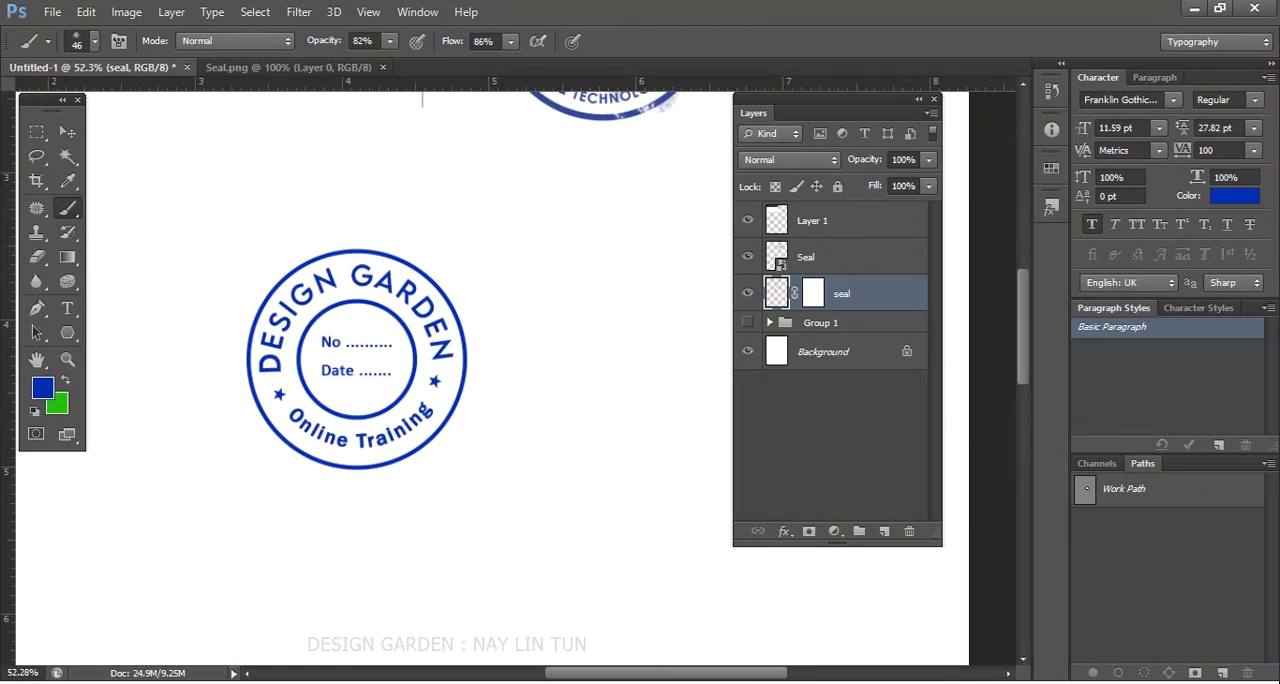
click(821, 289)
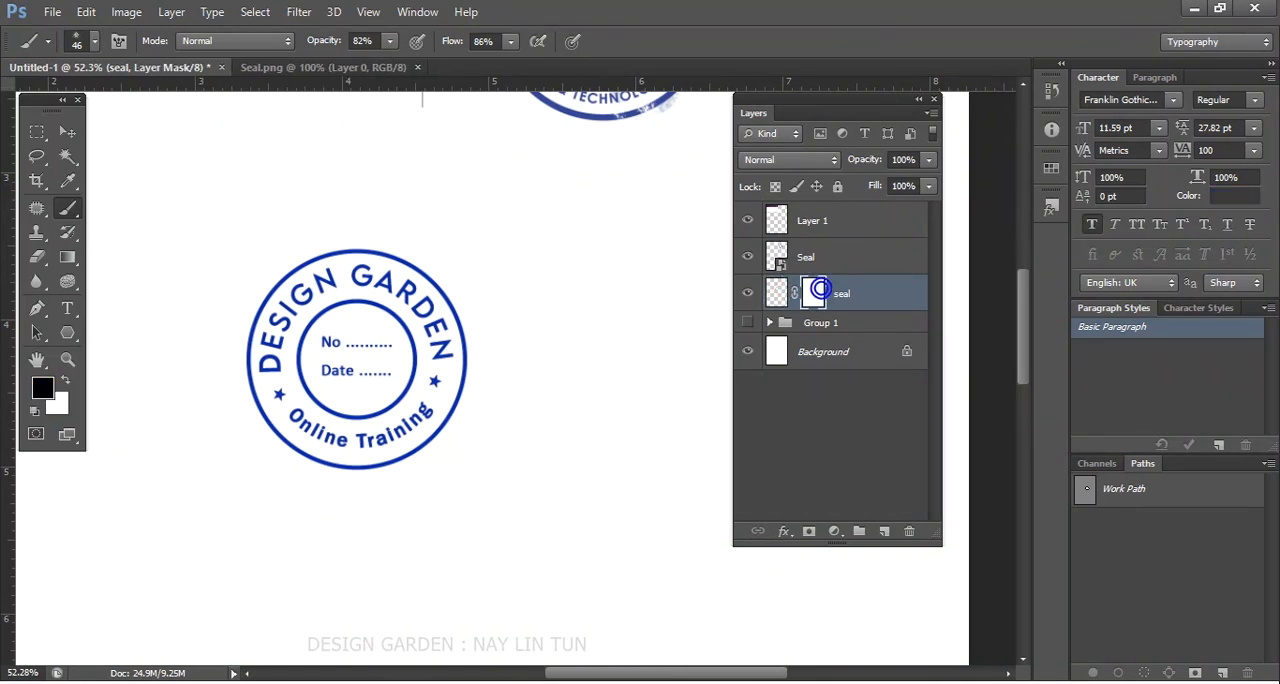
click(781, 292)
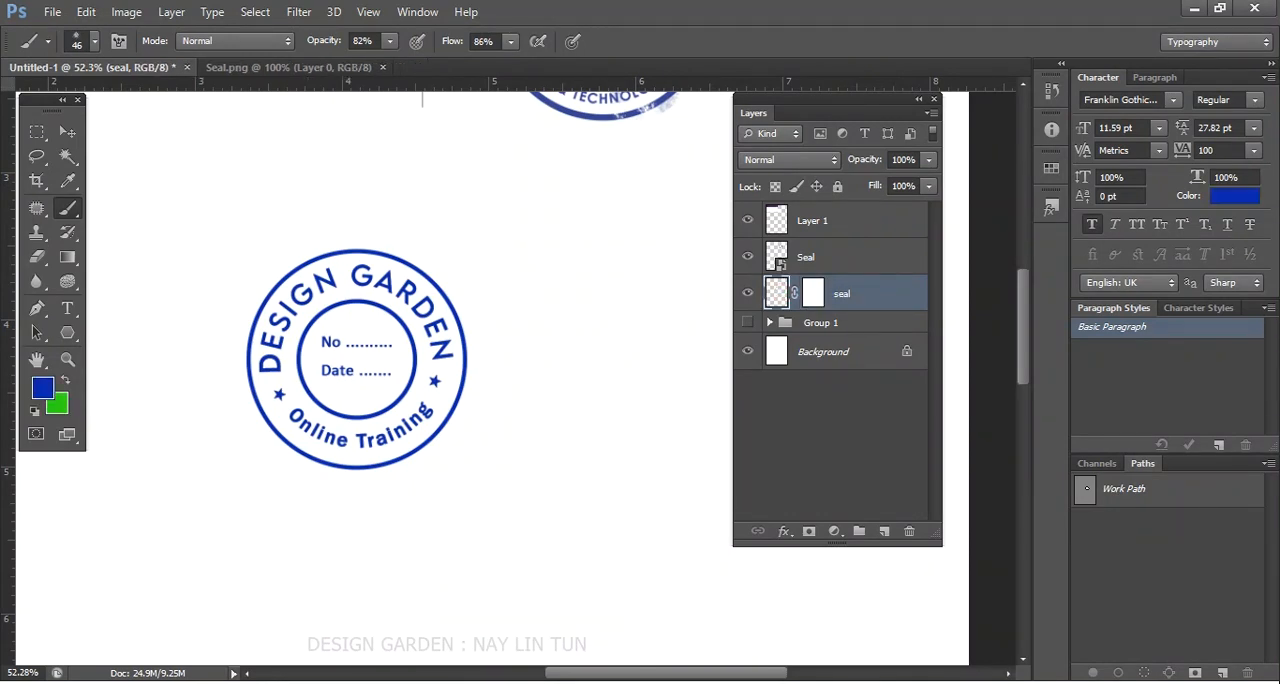
click(817, 293)
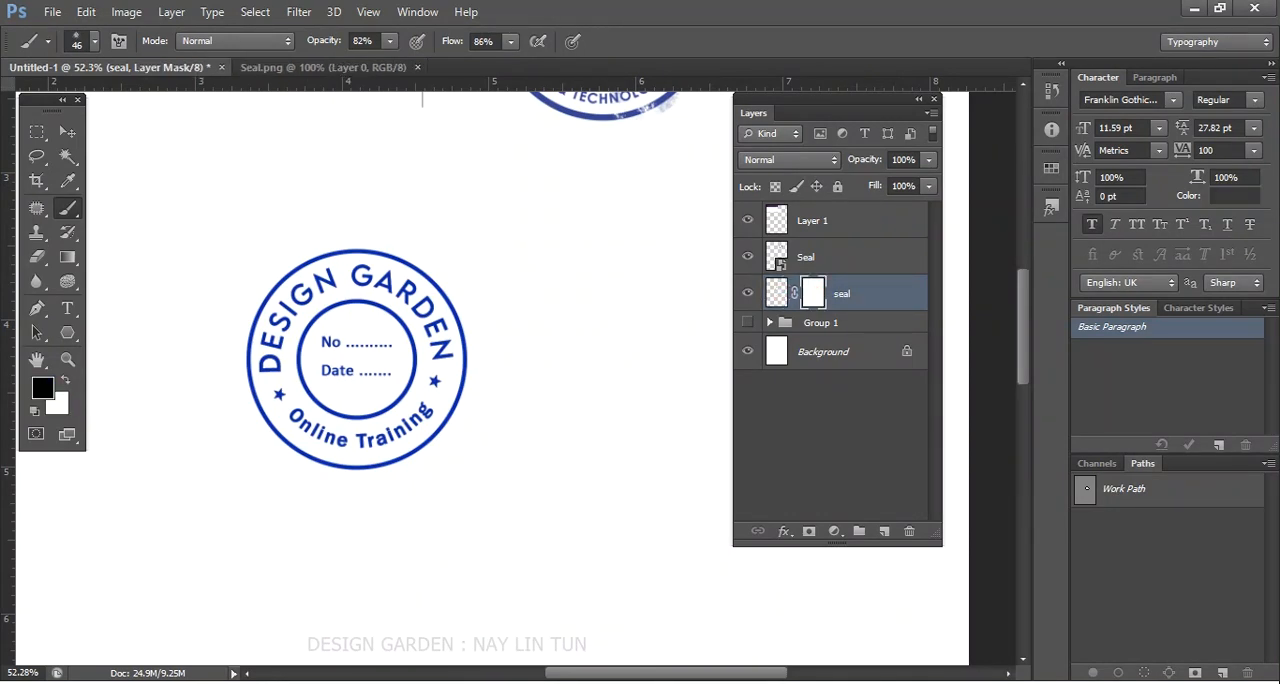
click(781, 291)
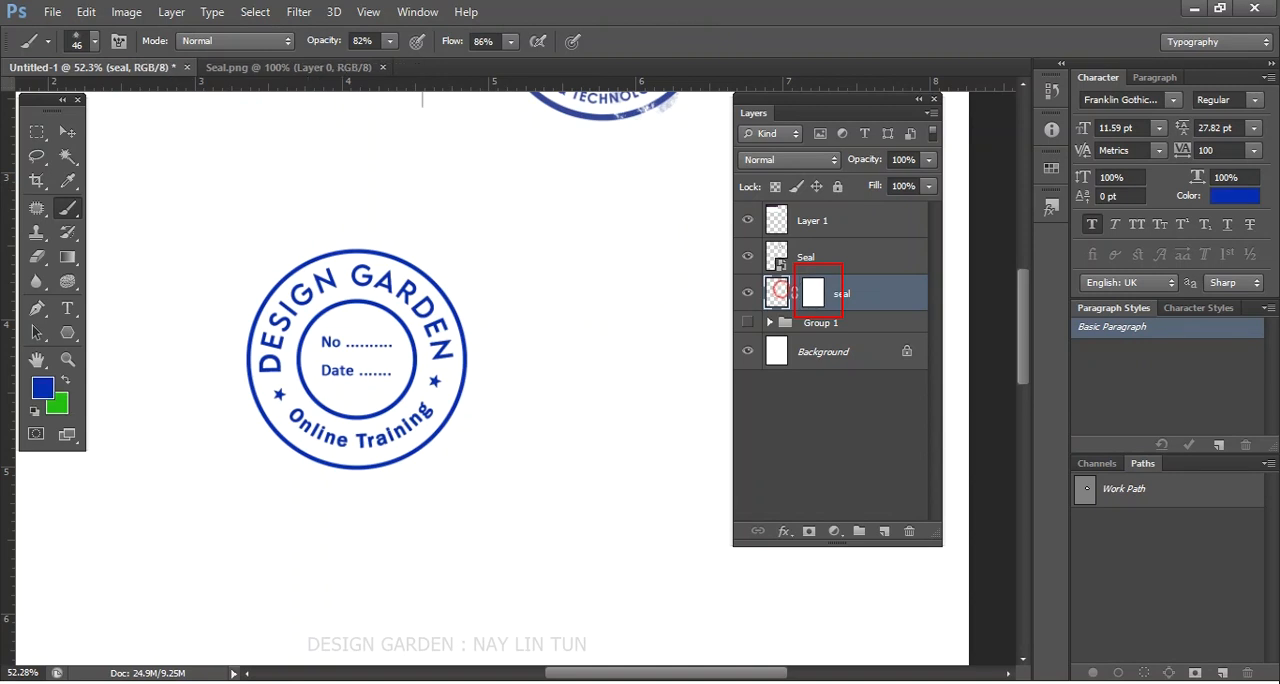
click(815, 292)
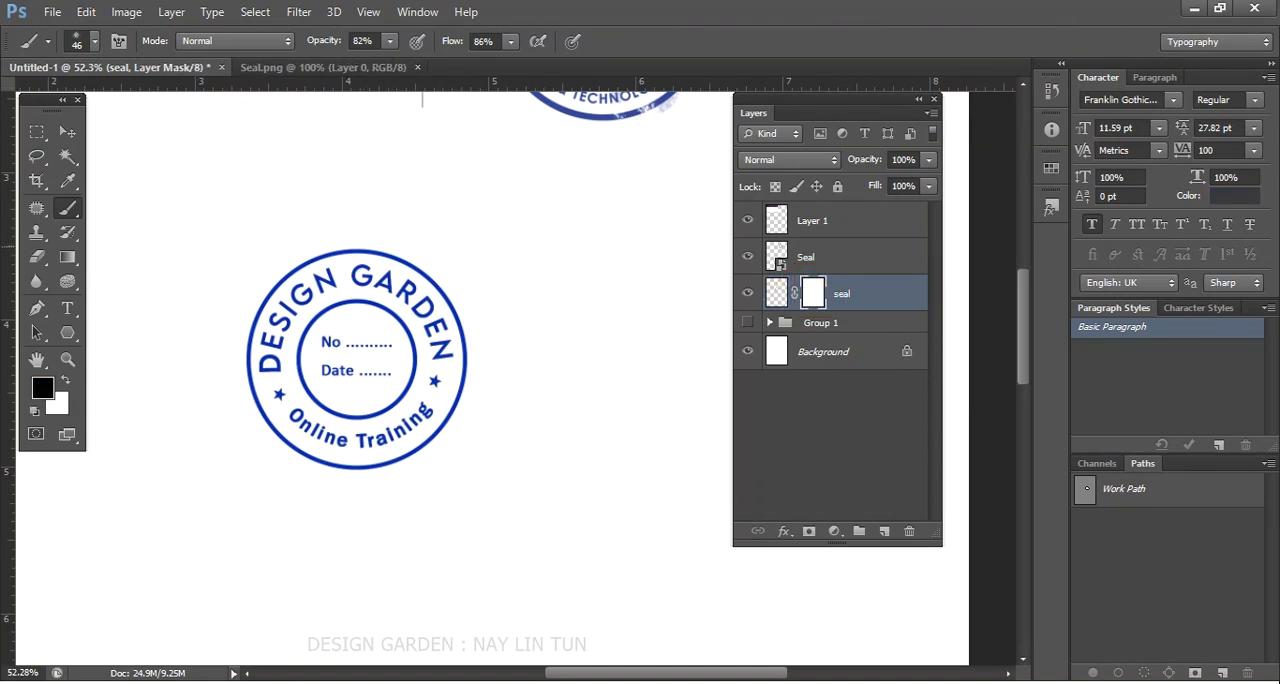
- Dab black on the mask along the seal's upper-right rim to wear away the ink
click(415, 262)
click(430, 279)
click(433, 285)
click(427, 271)
click(462, 321)
click(467, 344)
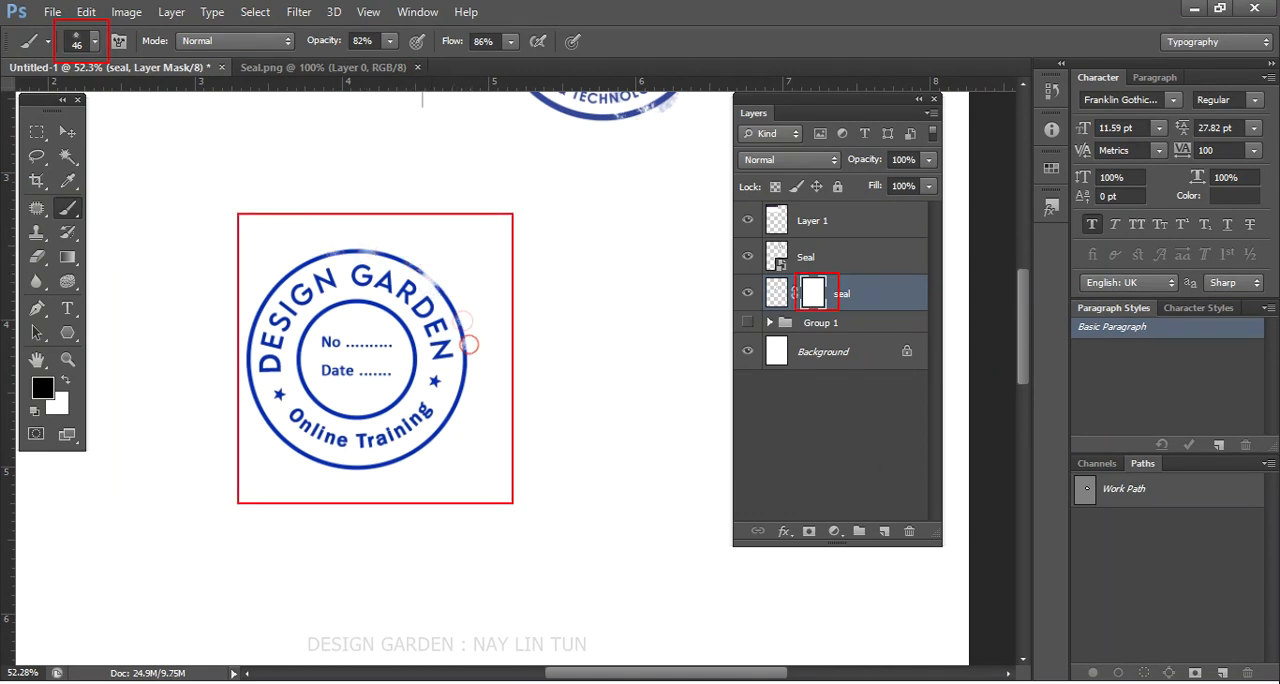
- Enlarge the spatter brush to 101 px and mask the seal's upper edge and left-side lettering for a worn look
click(95, 41)
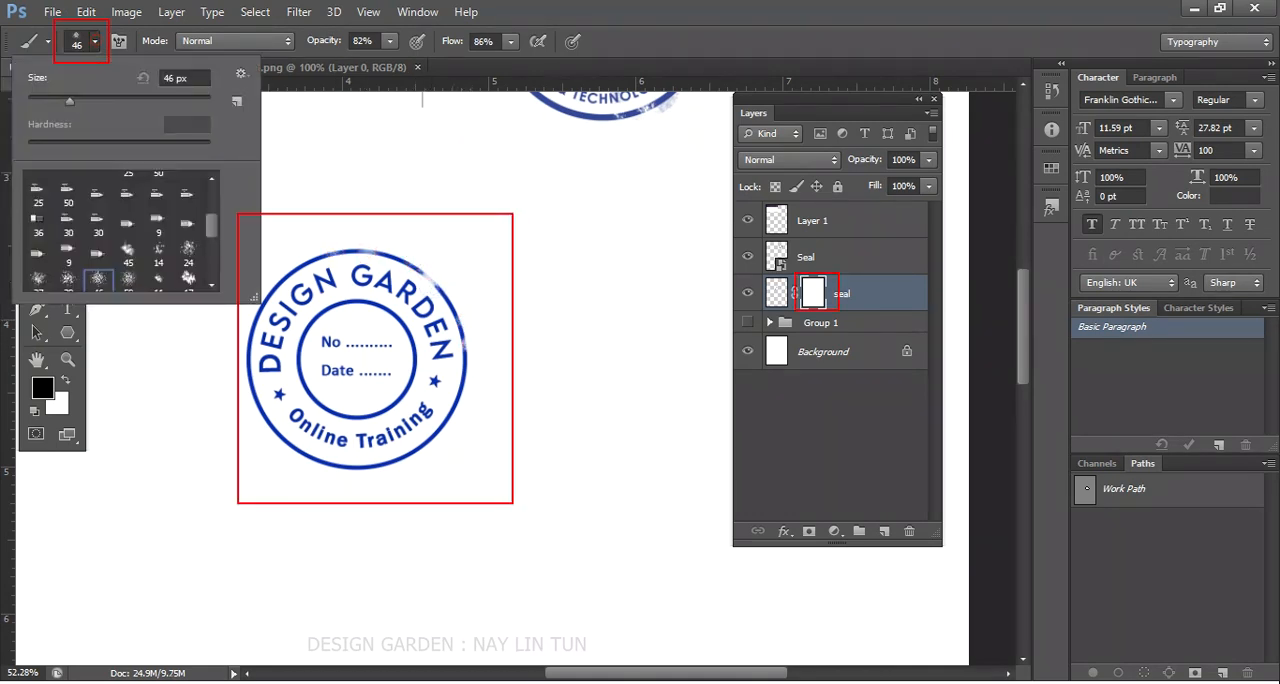
click(119, 100)
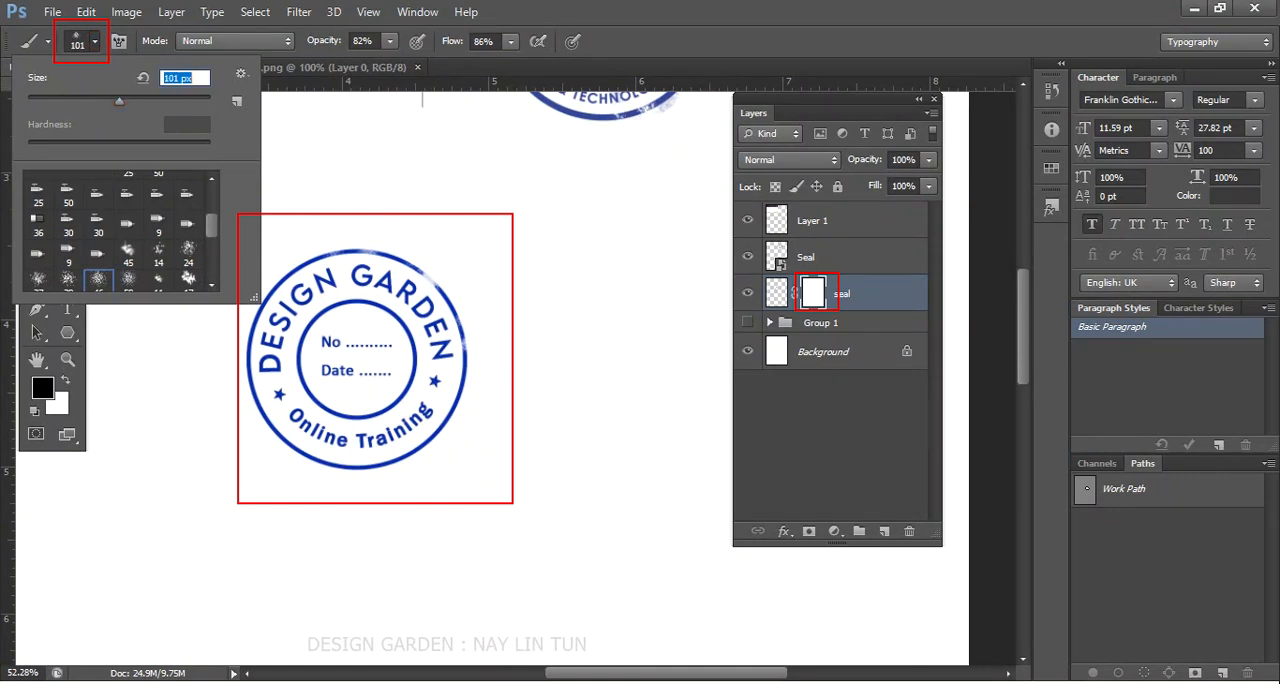
key(Return)
mouse_move(410, 265)
mouse_down()
mouse_move(307, 266)
mouse_move(272, 290)
mouse_move(254, 360)
mouse_move(265, 393)
mouse_up()
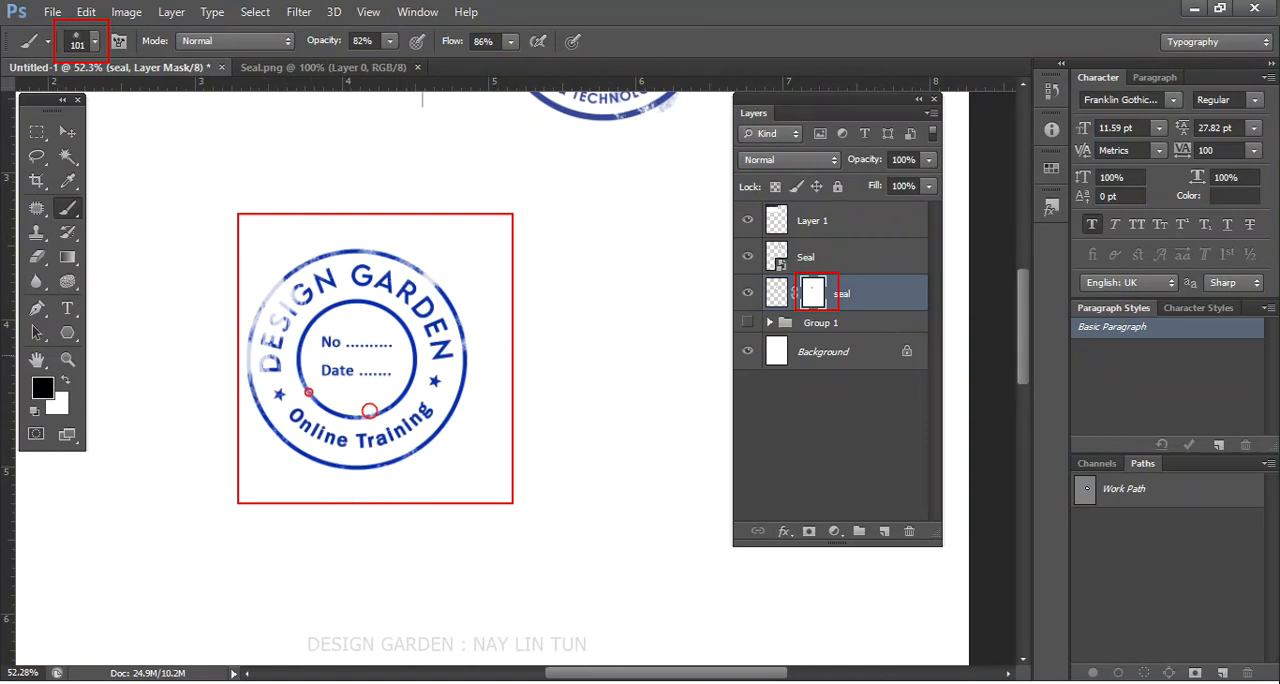
- Dab black on the mask over the inner ring, No and Date lines, lettering and outer rim to distress the seal
click(324, 343)
click(395, 343)
click(413, 358)
click(379, 315)
click(361, 303)
click(341, 306)
click(313, 334)
click(387, 321)
click(412, 304)
click(364, 283)
click(434, 346)
click(464, 311)
click(466, 440)
click(461, 414)
click(478, 402)
click(398, 460)
click(375, 471)
click(302, 467)
click(270, 444)
click(231, 401)
click(252, 395)
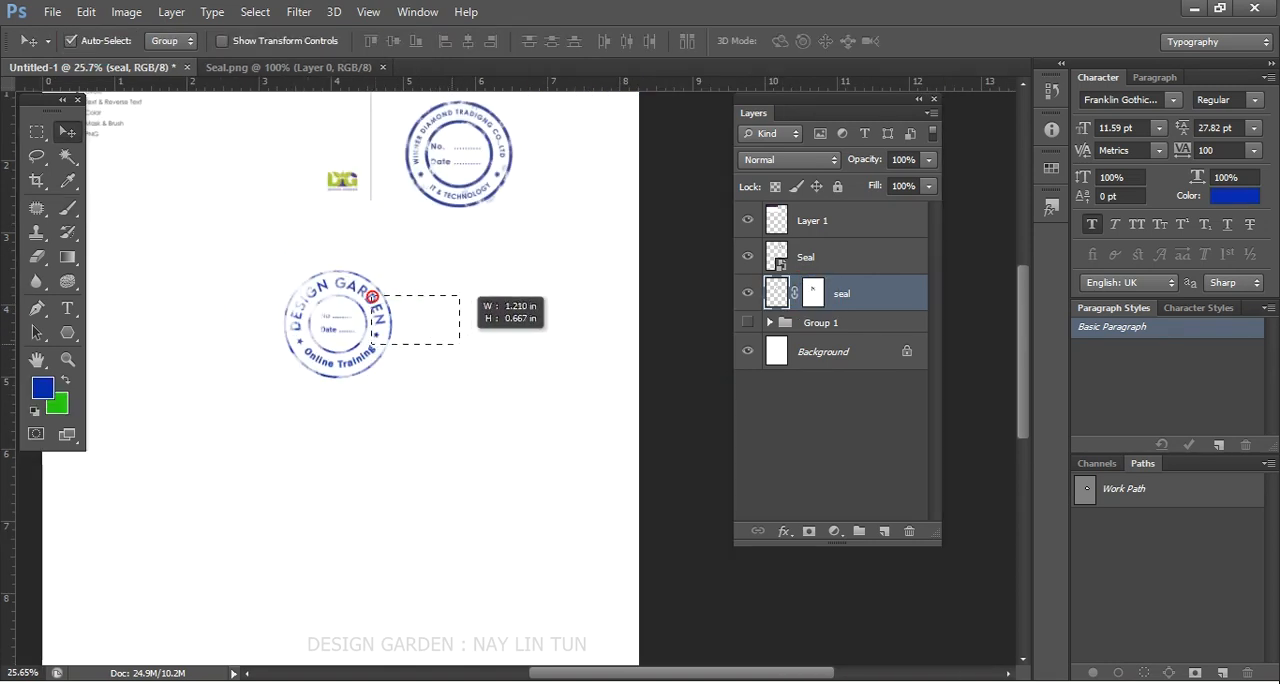
- Convert the masked seal layer to a smart object and open its contents for editing
click(276, 274)
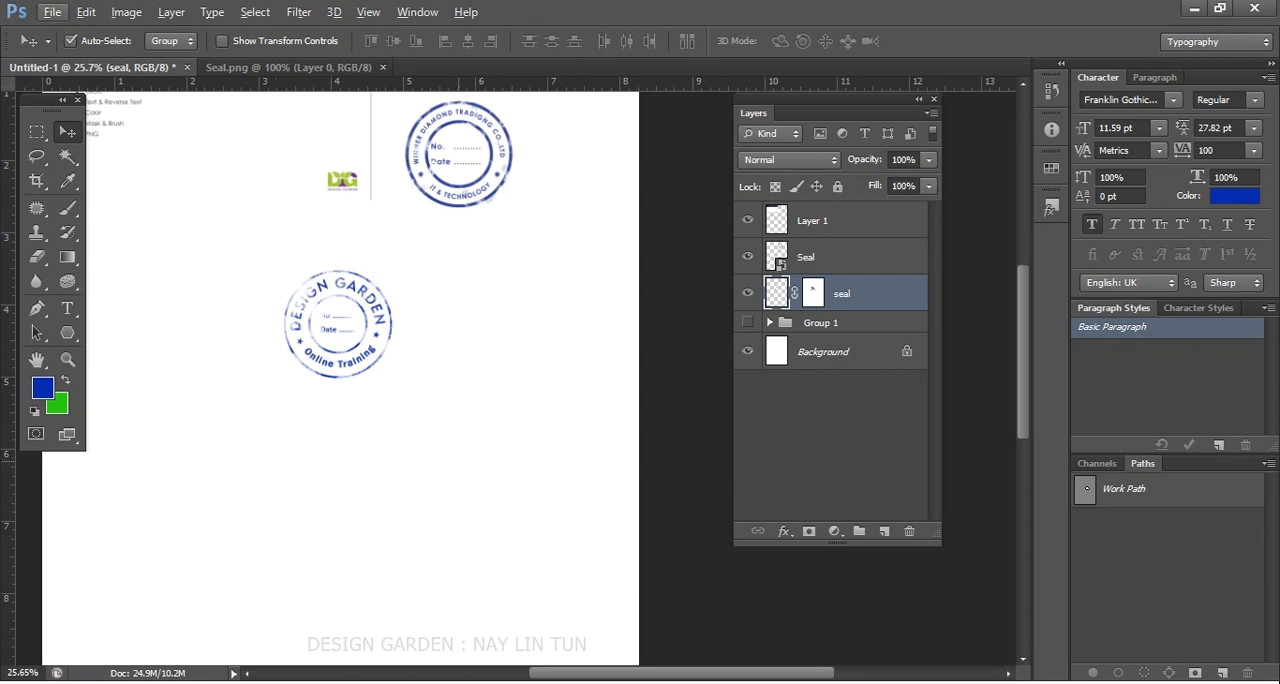
scroll(425, 362, down, 3)
scroll(385, 360, up, 11)
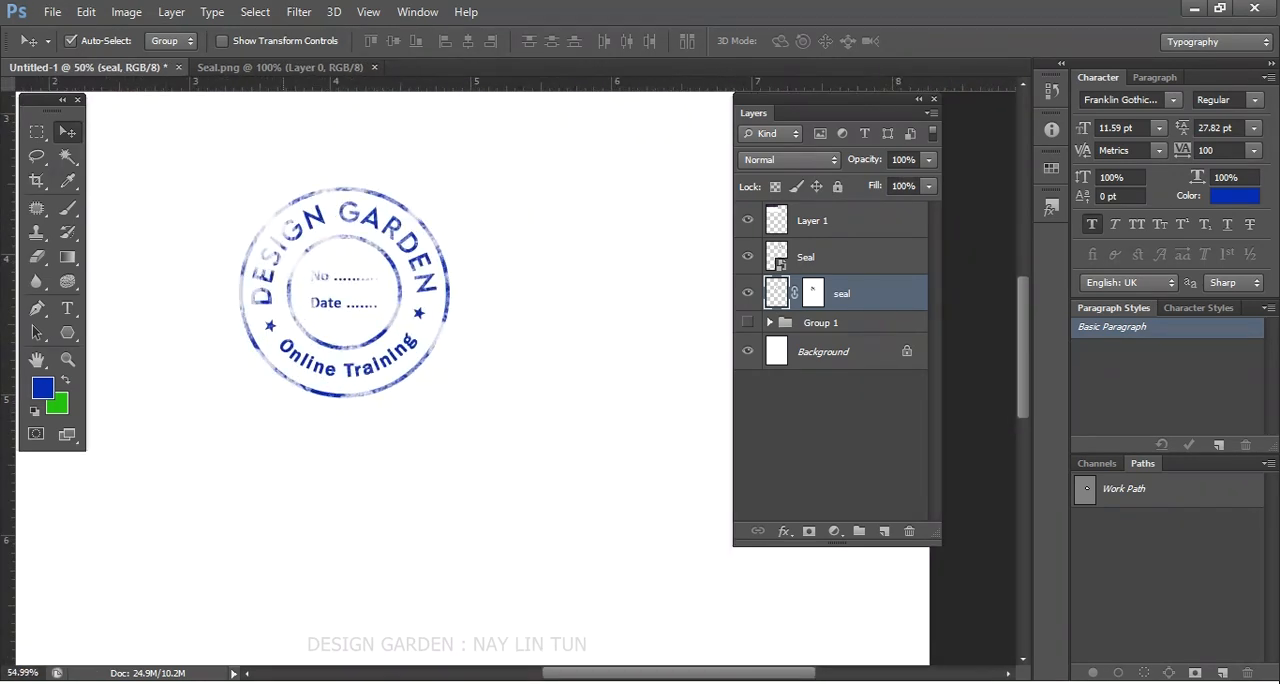
scroll(321, 362, down, 2)
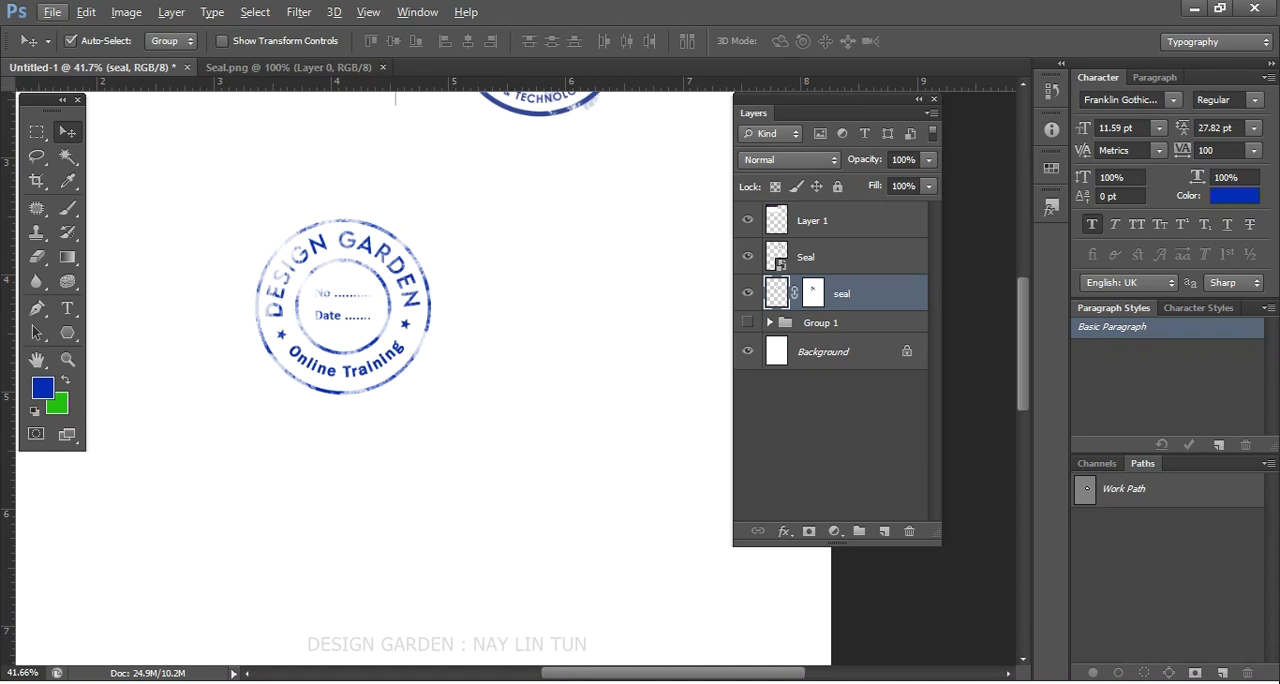
click(848, 294)
right_click(852, 294)
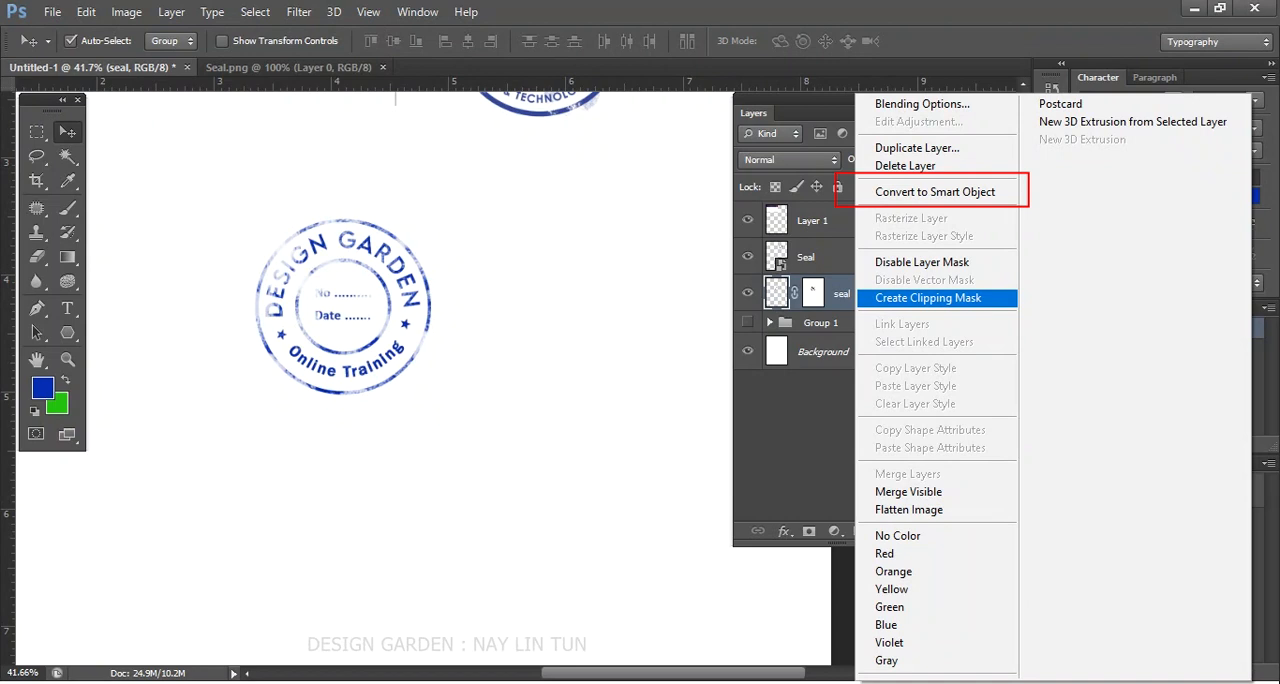
click(955, 193)
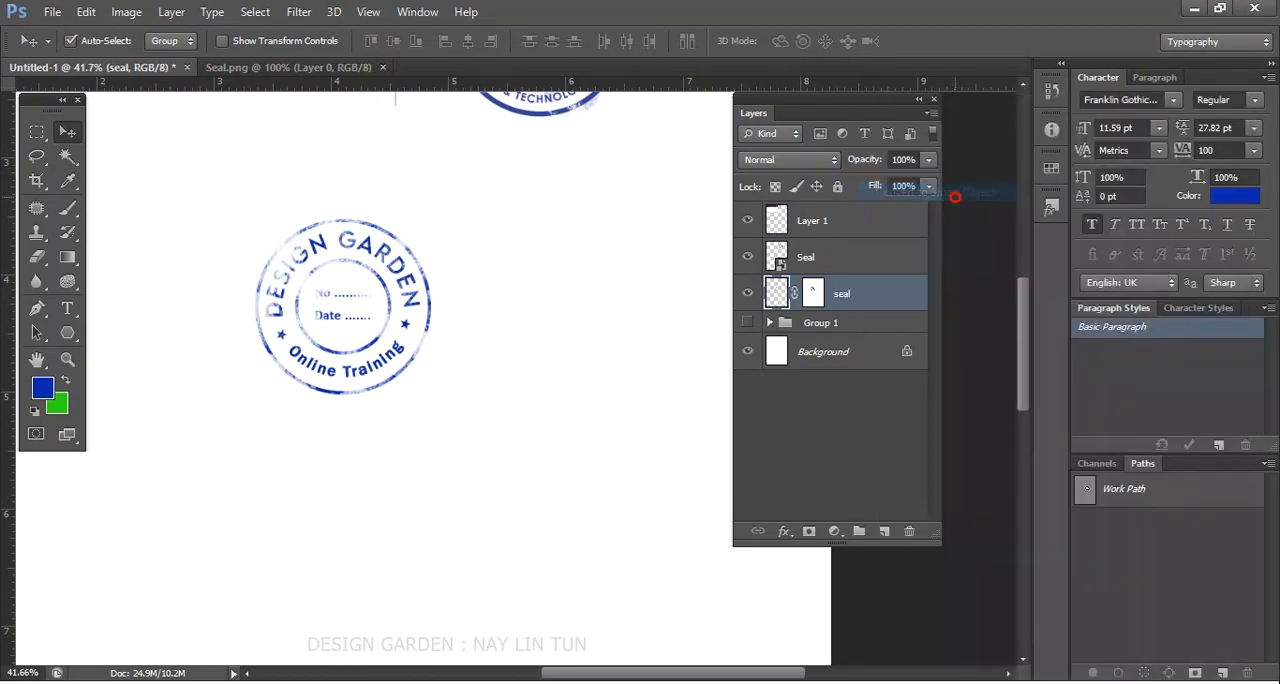
double_click(777, 293)
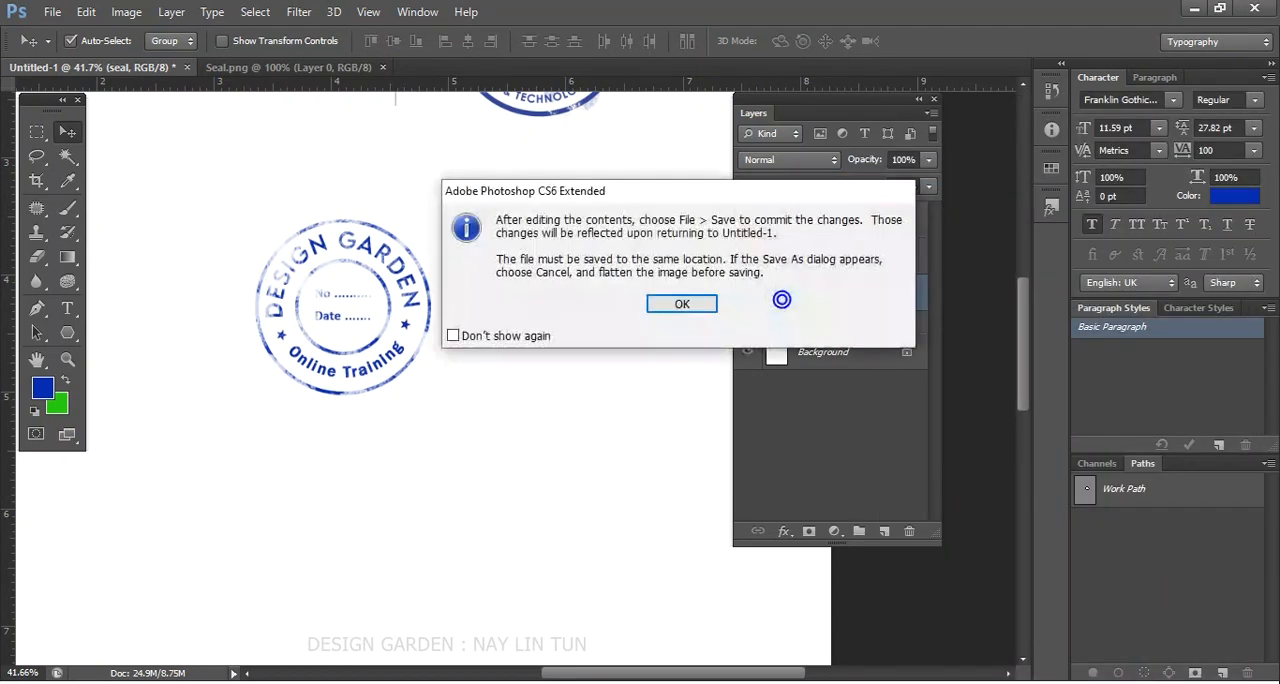
key(Return)
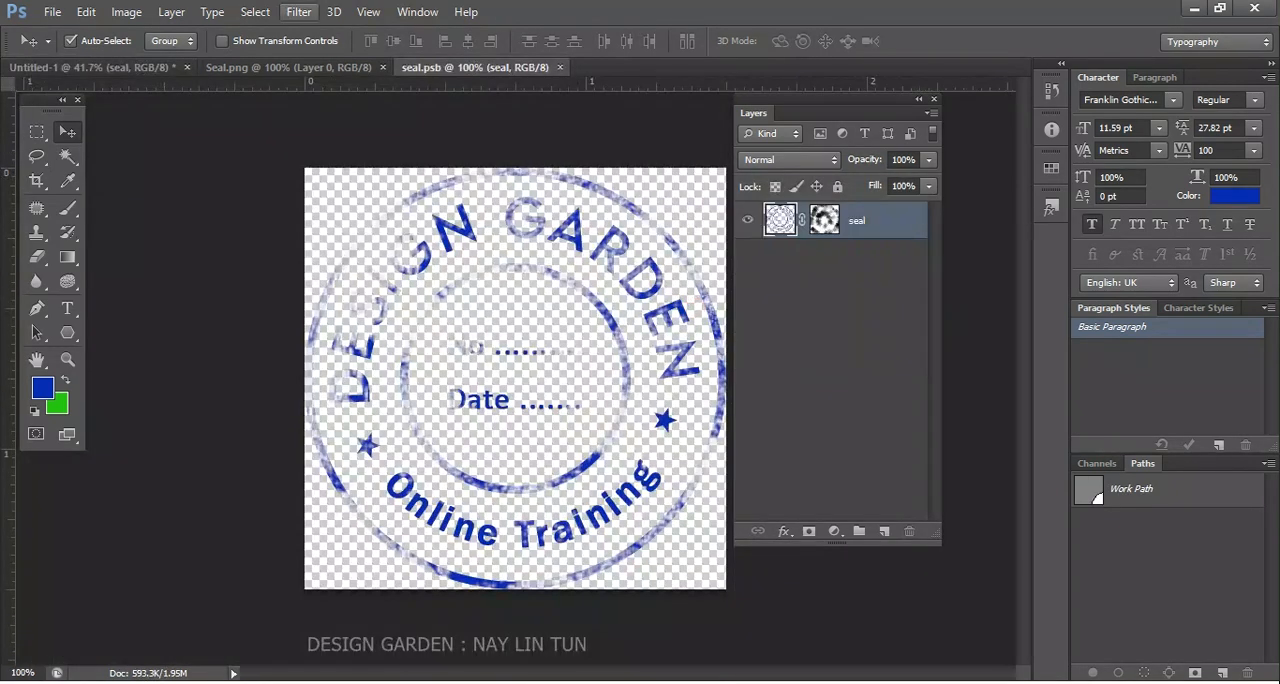
- Save a copy of the distressed seal as seal.png in PNG format, in the File folder on USB Drive (G:)
click(52, 11)
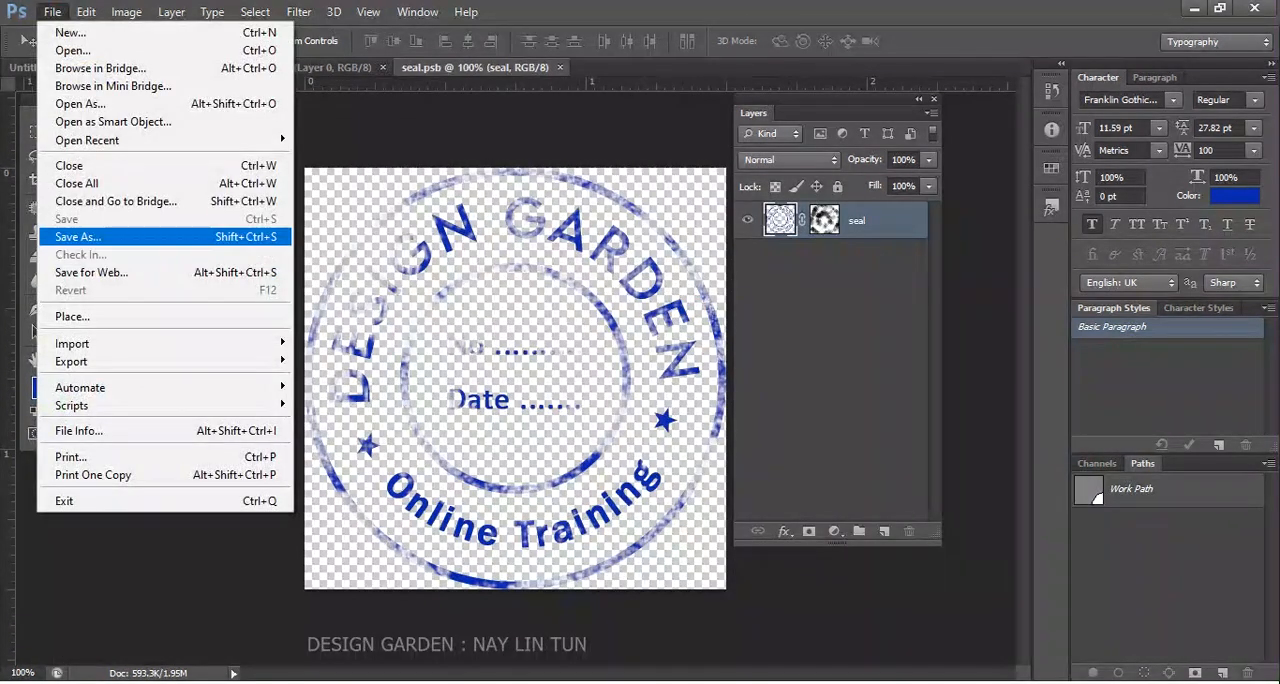
click(78, 237)
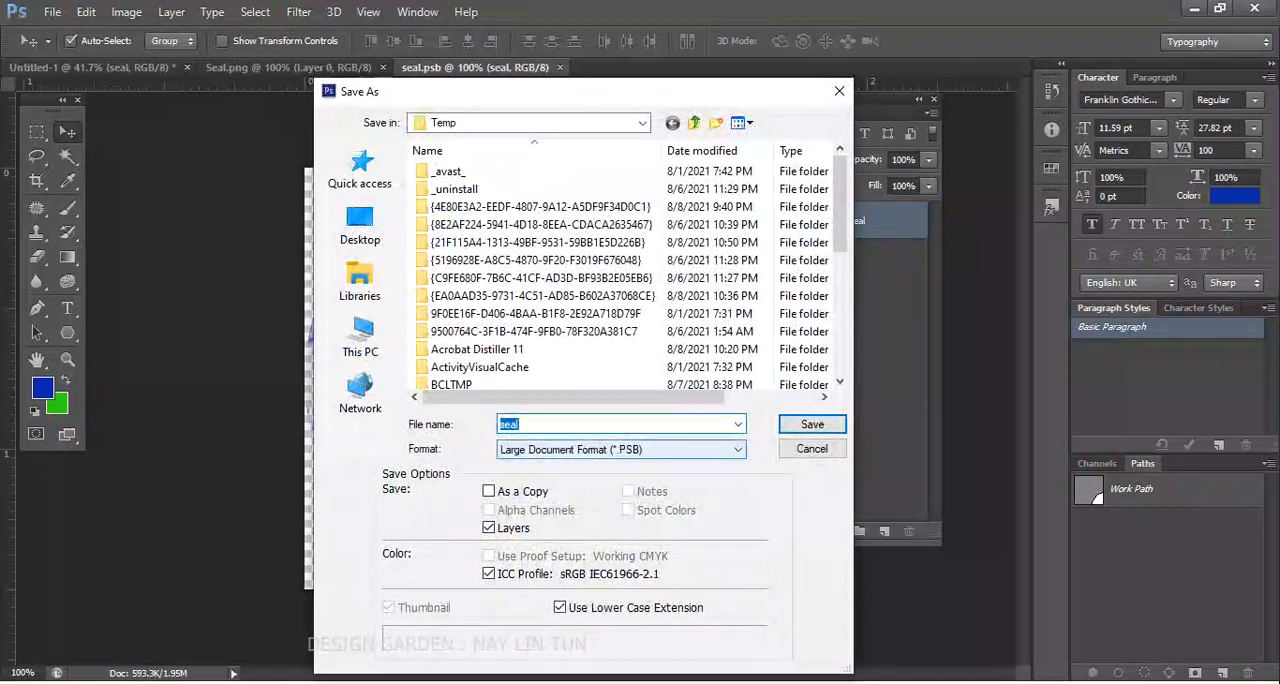
click(620, 449)
click(544, 383)
click(388, 345)
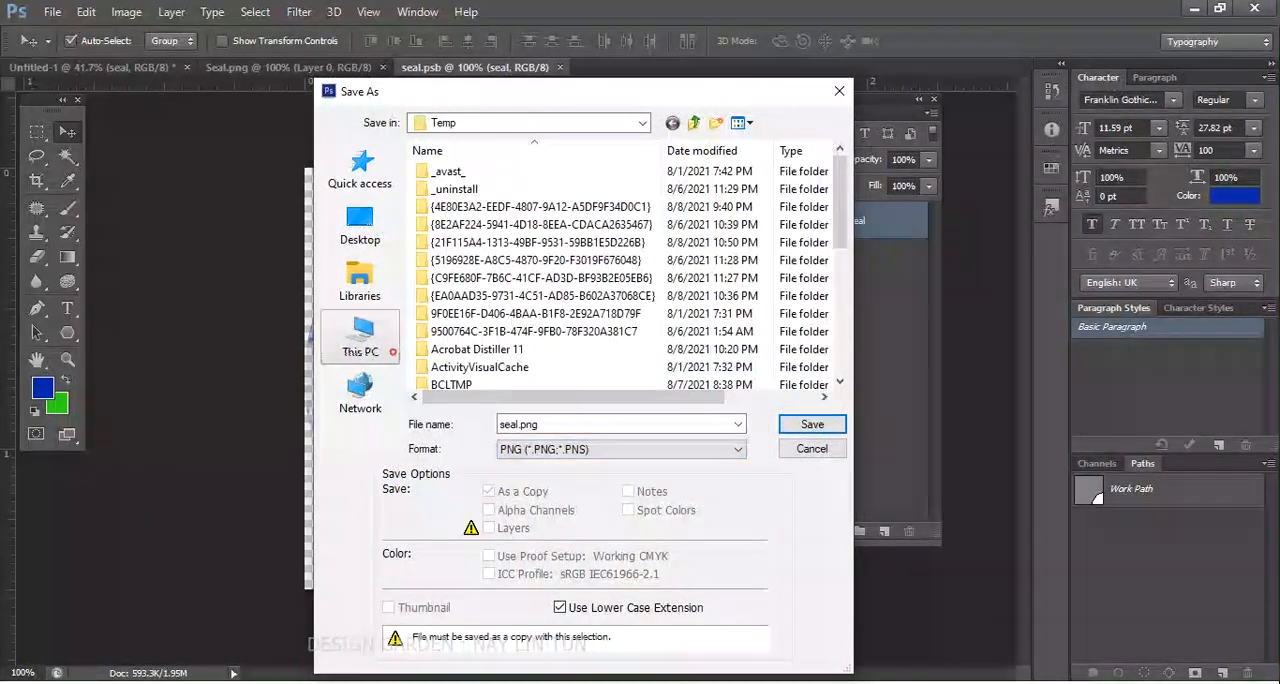
double_click(553, 372)
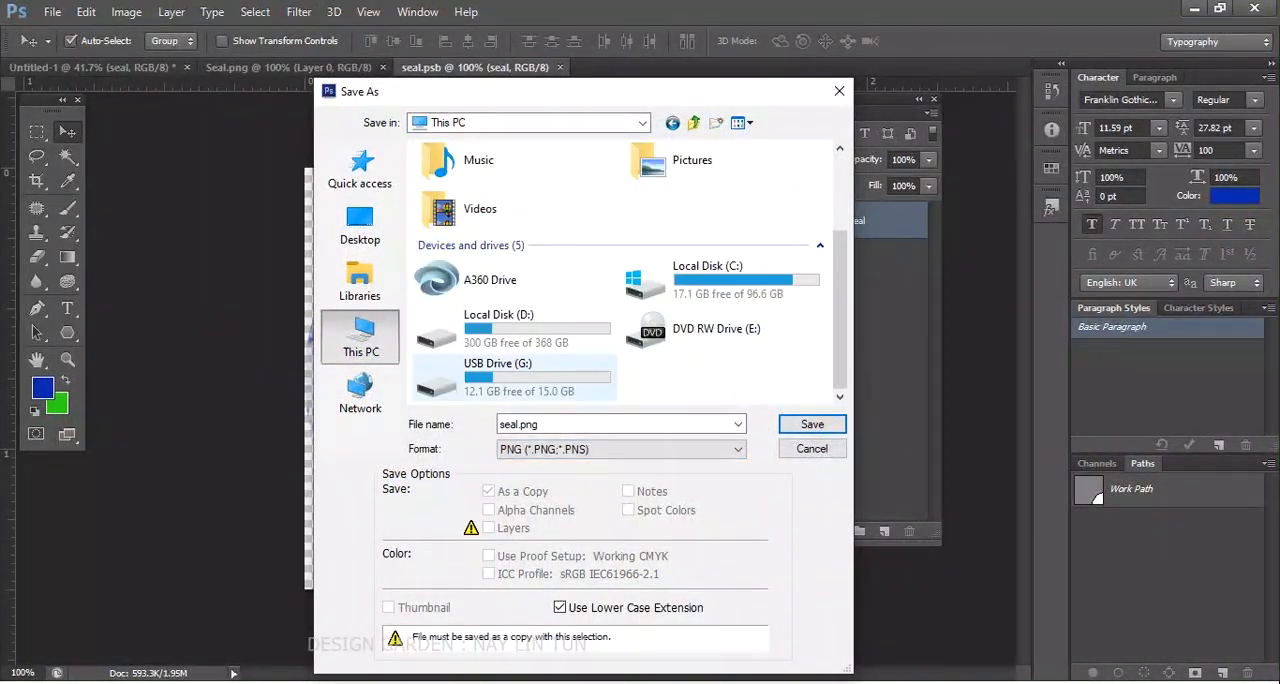
double_click(481, 230)
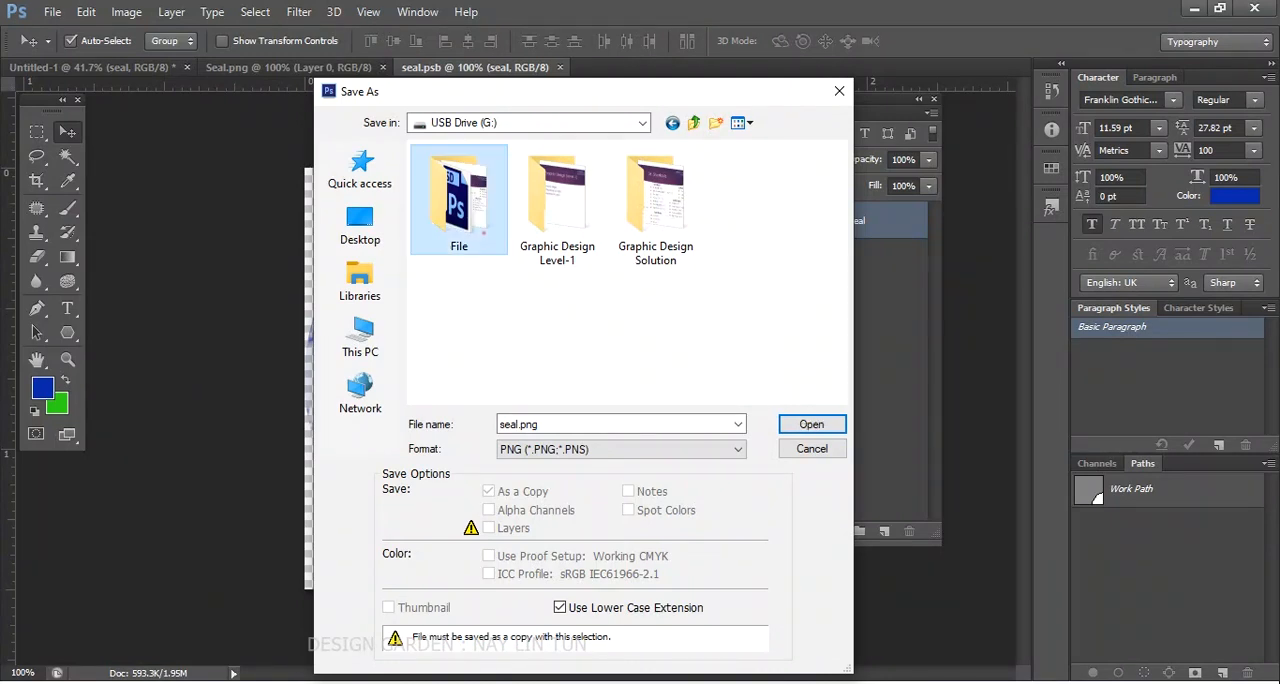
click(812, 424)
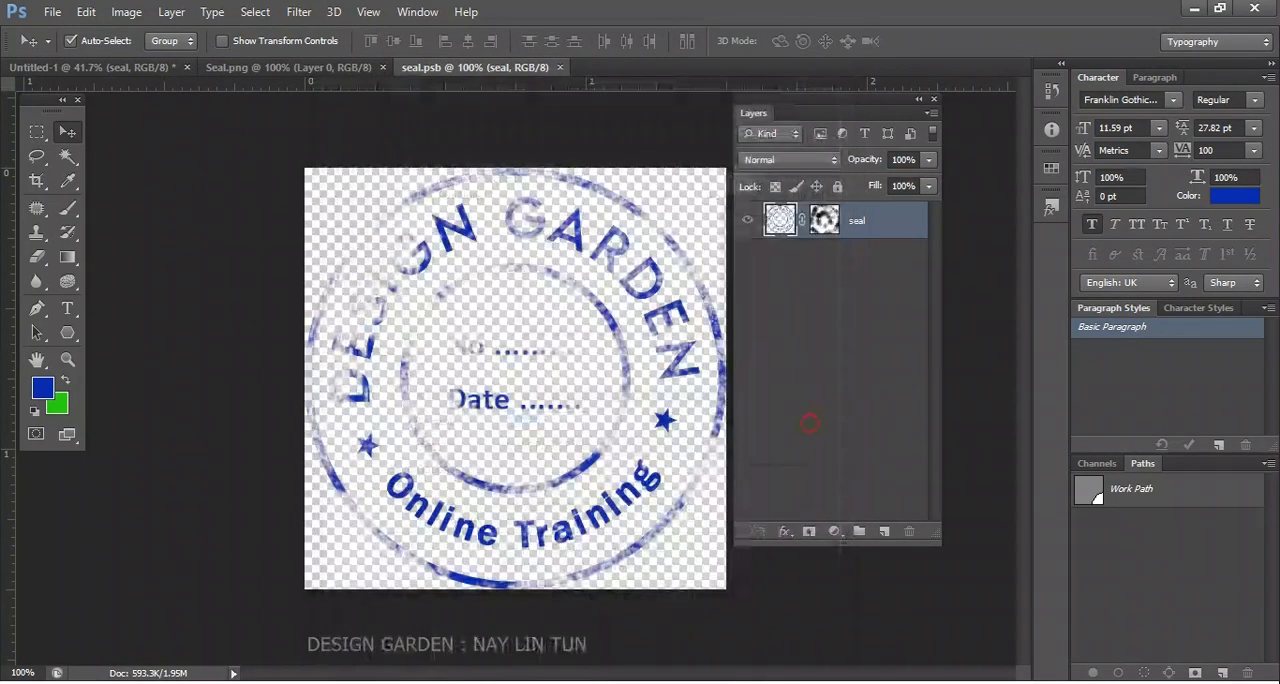
click(694, 214)
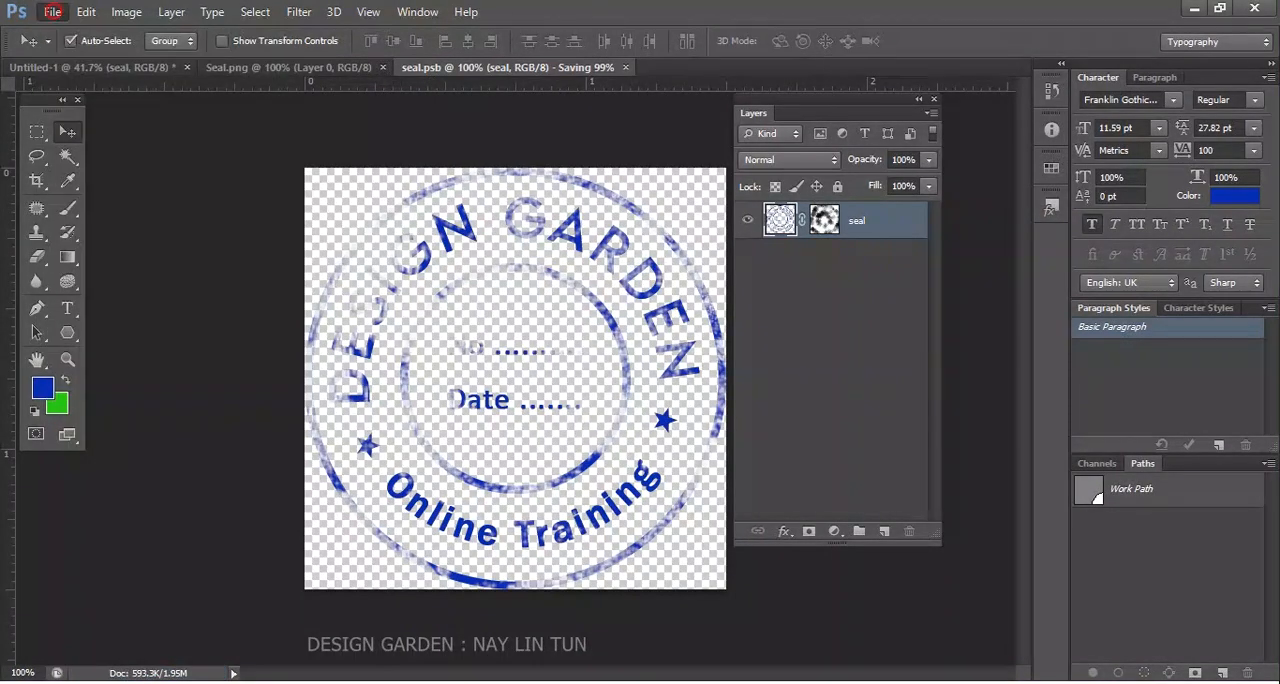
- Create a new 1366 × 768 pixel document at 72 pixels/inch in 8-bit RGB Color with a white background
click(52, 11)
click(52, 11)
click(52, 11)
click(61, 36)
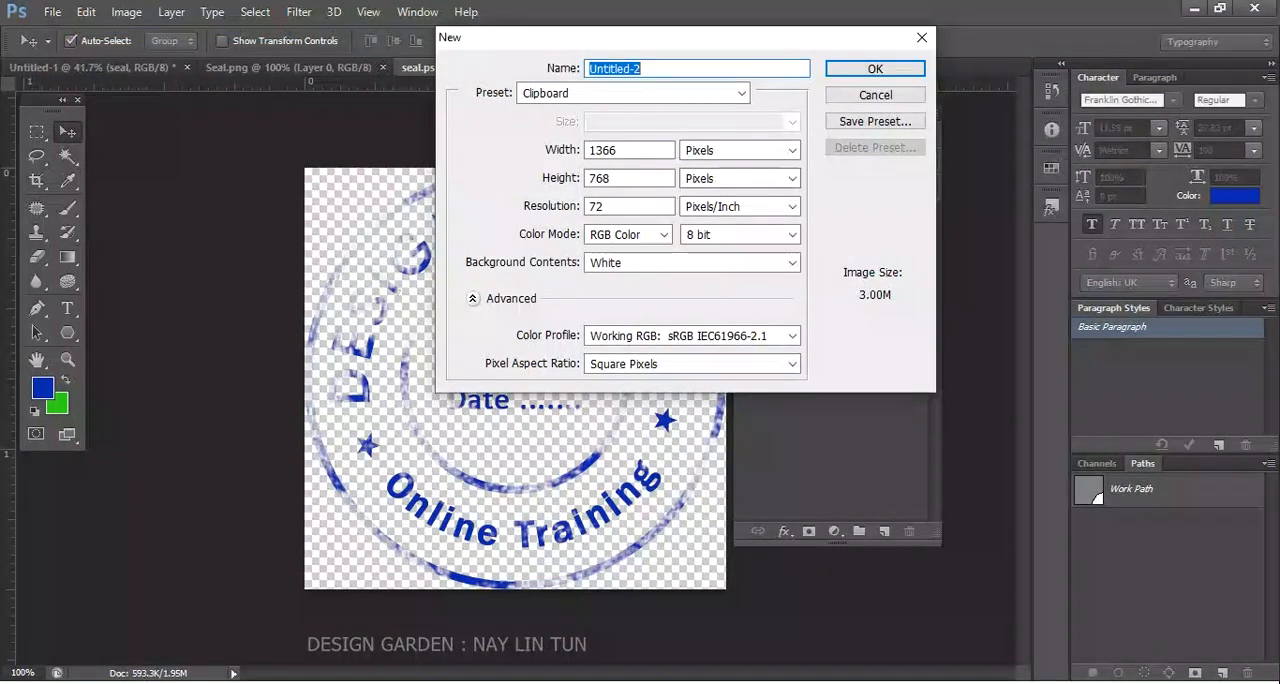
click(862, 72)
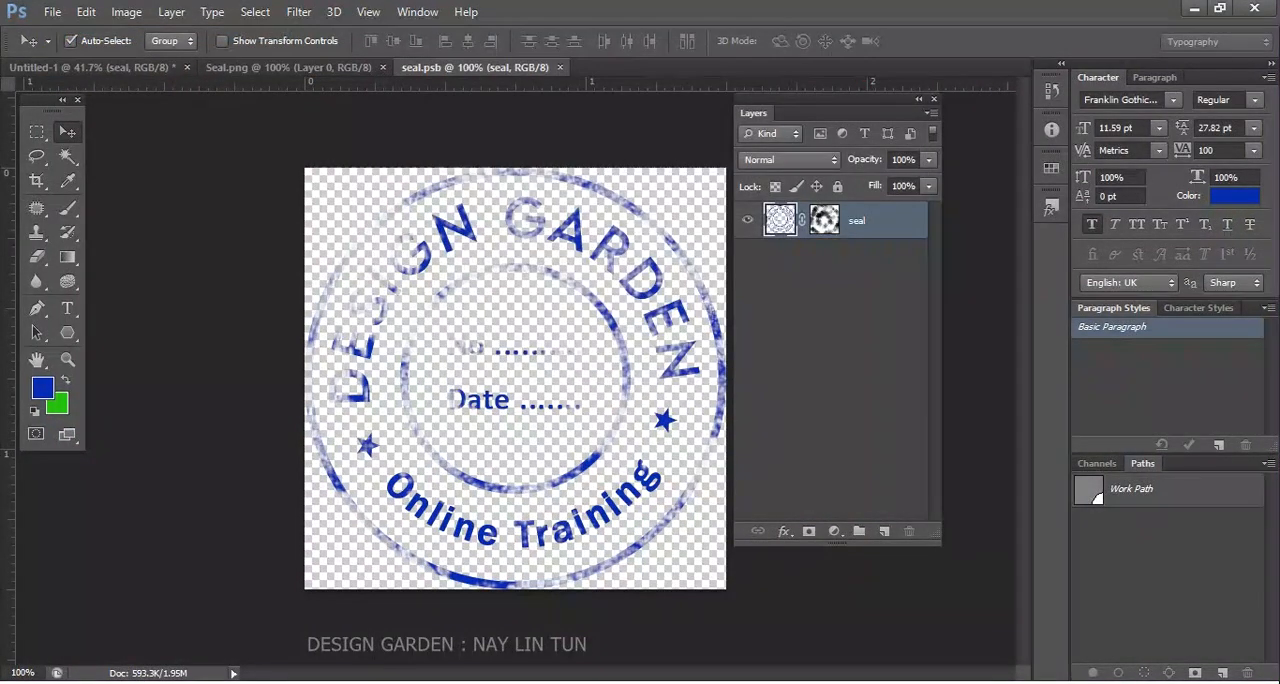